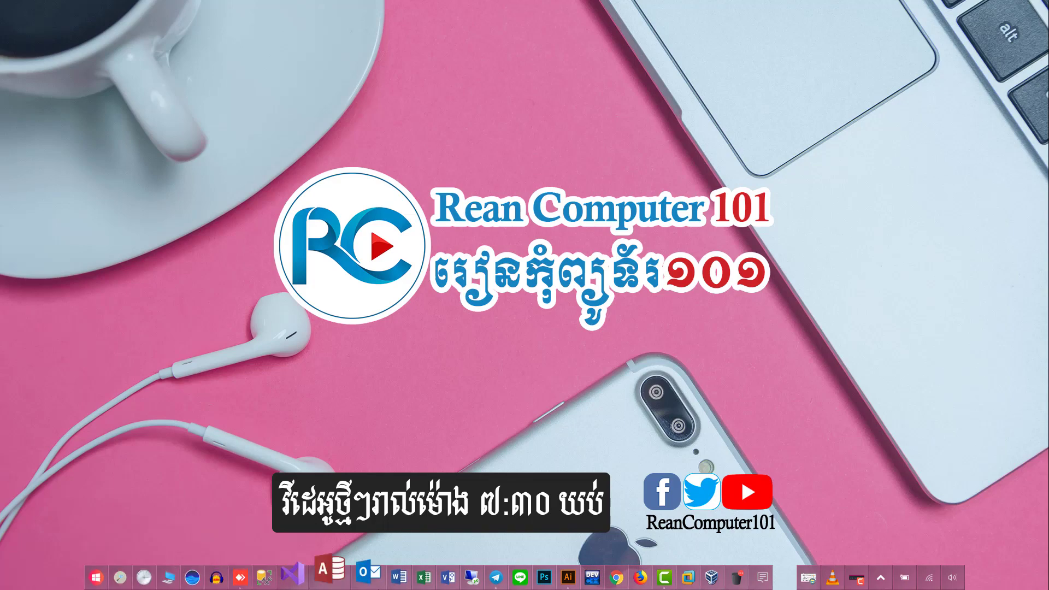
# - Launch Illustrator and begin creating a new document from the File menu
pyautogui.click(538, 571)
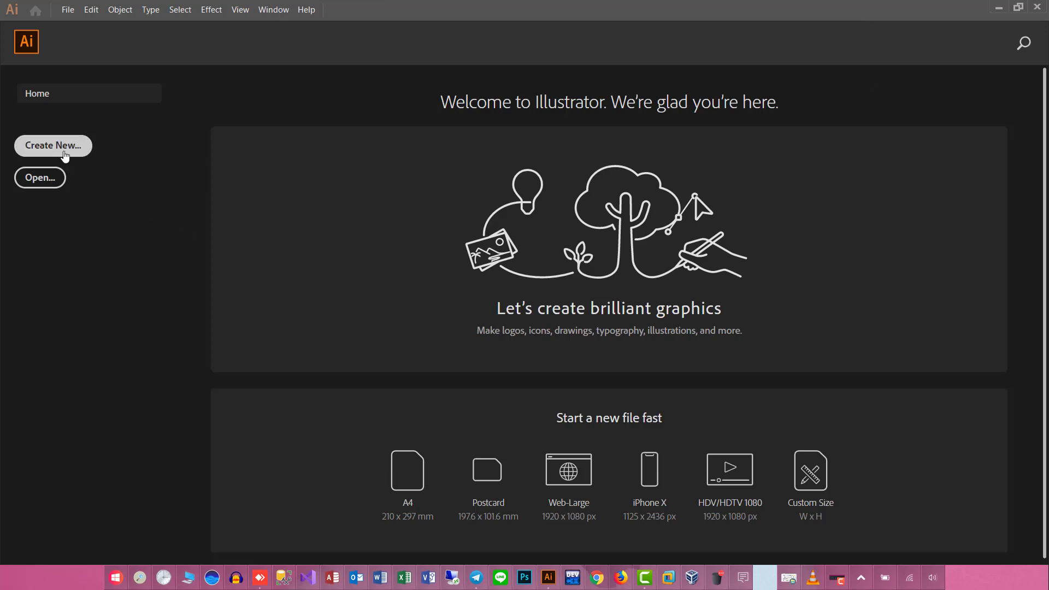
pyautogui.click(68, 10)
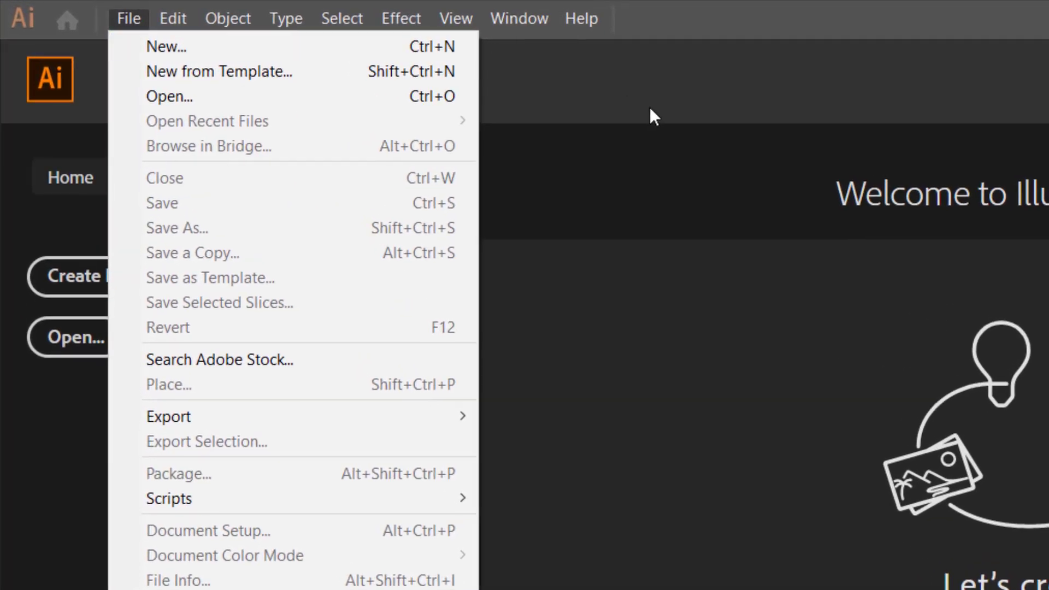
pyautogui.click(650, 107)
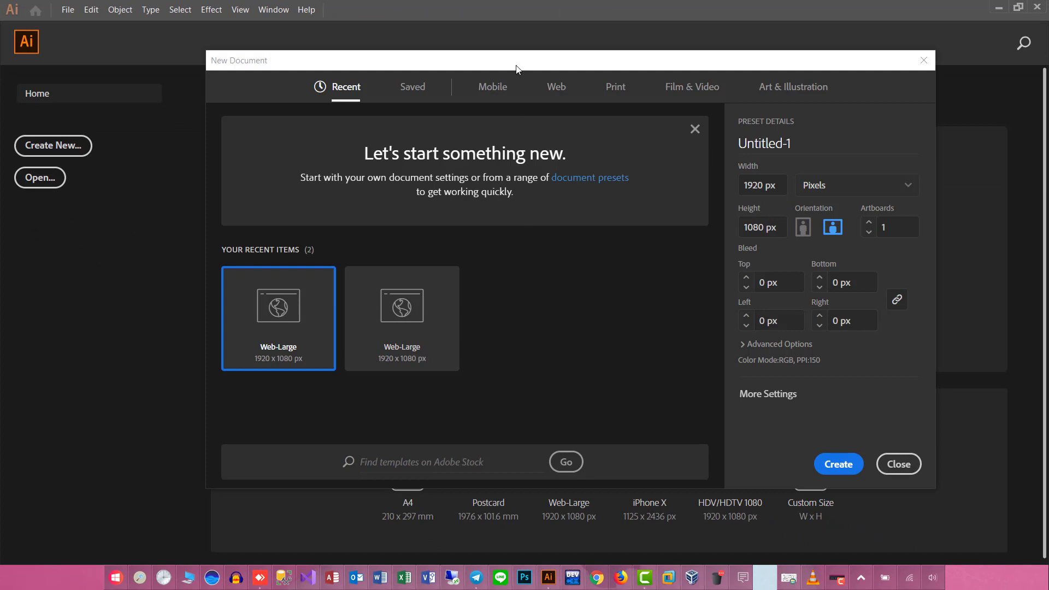
# - Name the new document 'Reantools' in the New Document dialog
pyautogui.moveTo(516, 69); pyautogui.dragTo(511, 101)
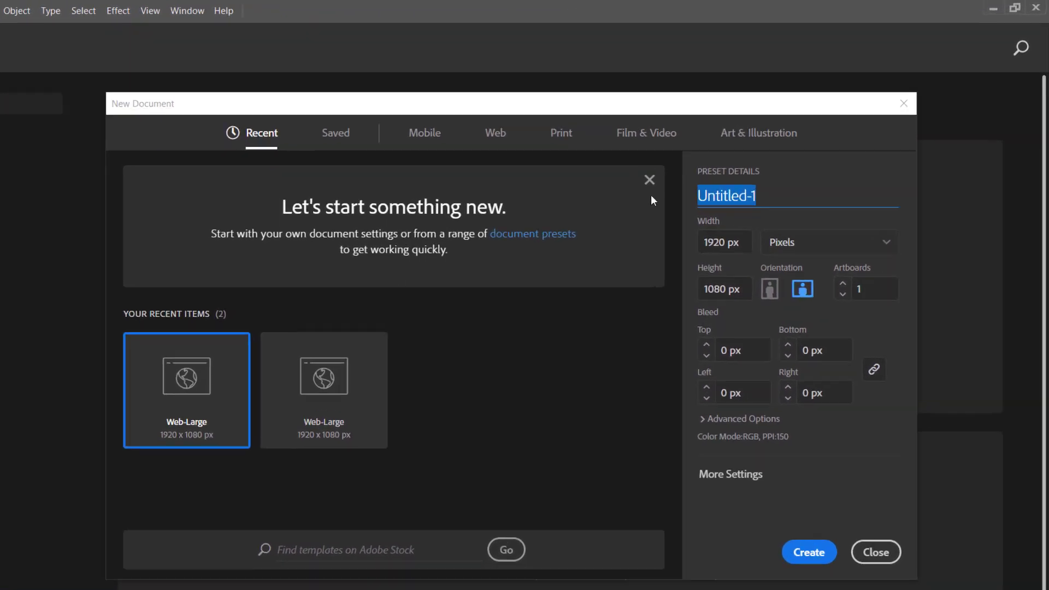
pyautogui.write('Real')
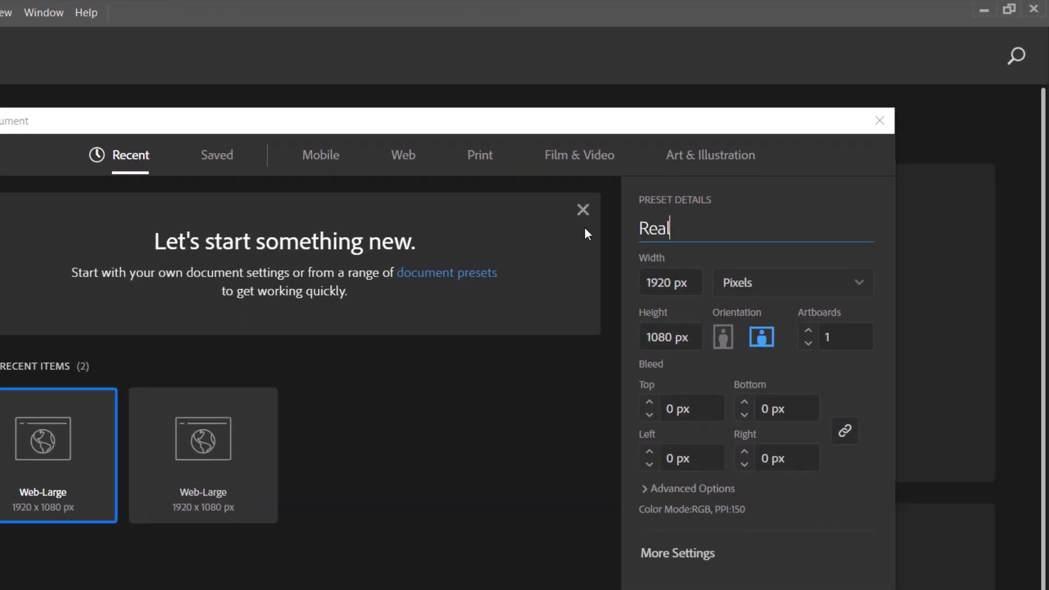
pyautogui.press('BackSpace')
pyautogui.write('ntolls')
pyautogui.press('BackSpace')
pyautogui.press('BackSpace')
pyautogui.press('BackSpace')
pyautogui.write('osl')
pyautogui.press('BackSpace')
pyautogui.press('BackSpace')
pyautogui.write('ls')
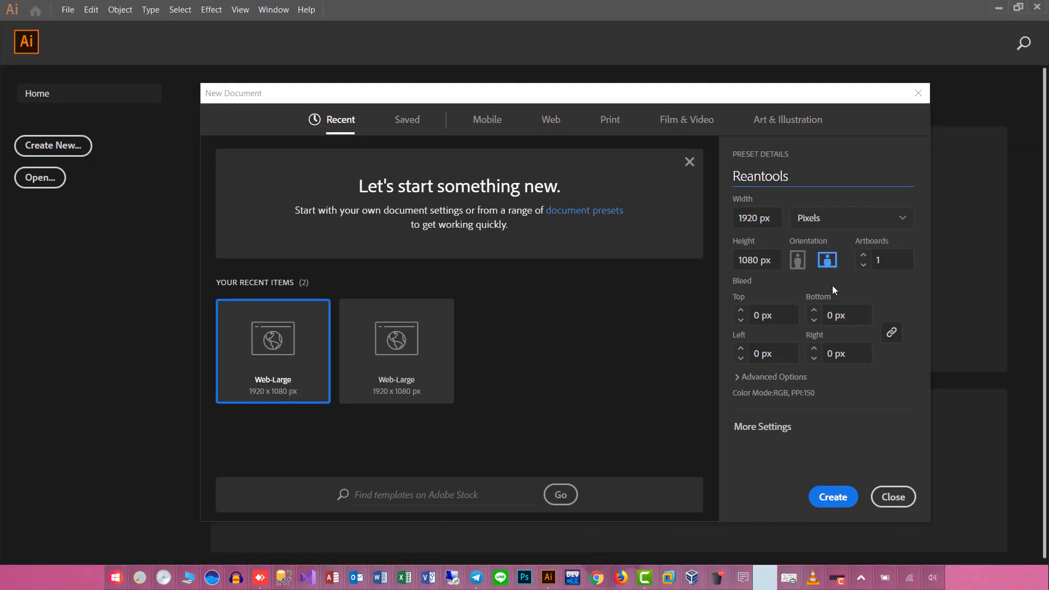
# - Keep 1920 x 1080 px with one artboard, expand Advanced Options and create the document
pyautogui.click(911, 265)
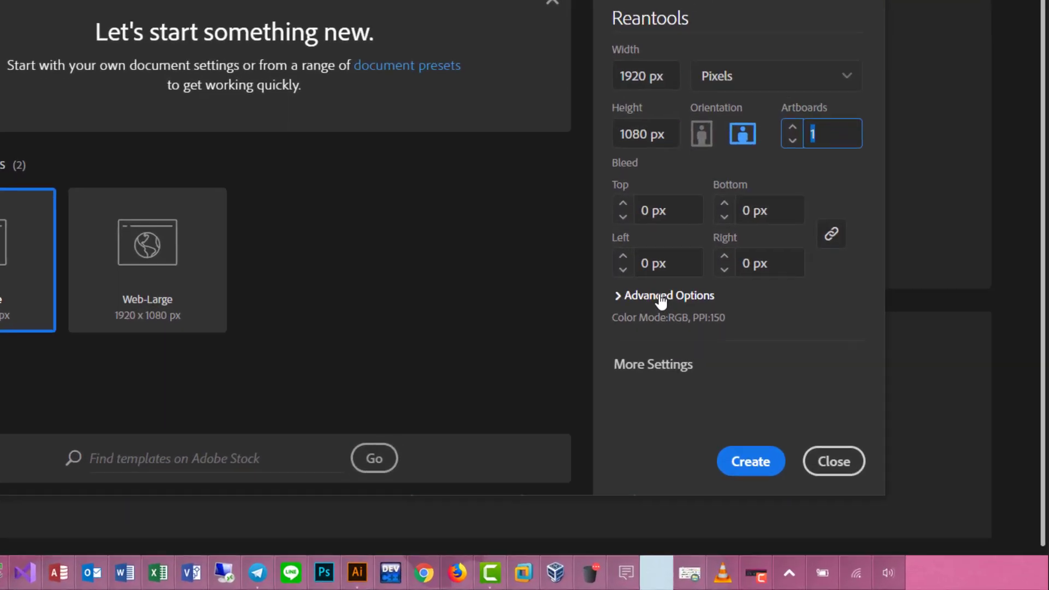
pyautogui.click(787, 377)
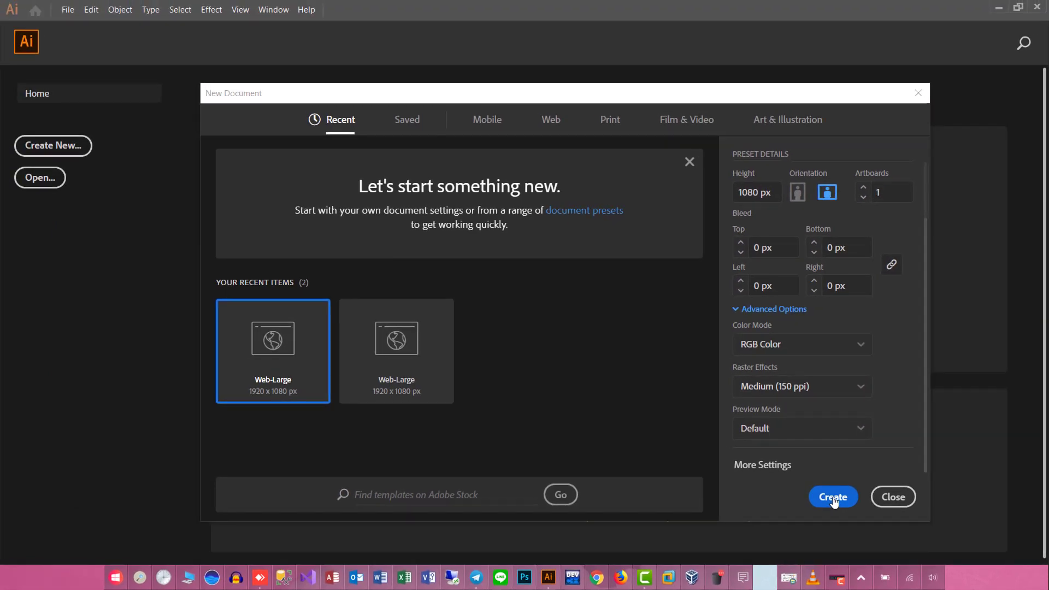
pyautogui.click(832, 497)
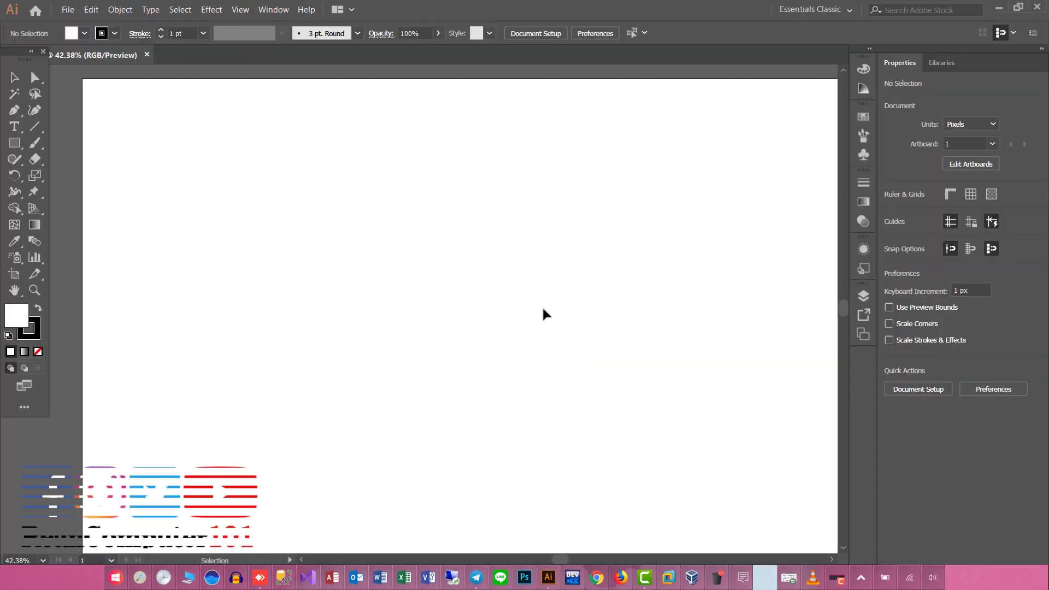
pyautogui.scroll(-1, 543, 313)
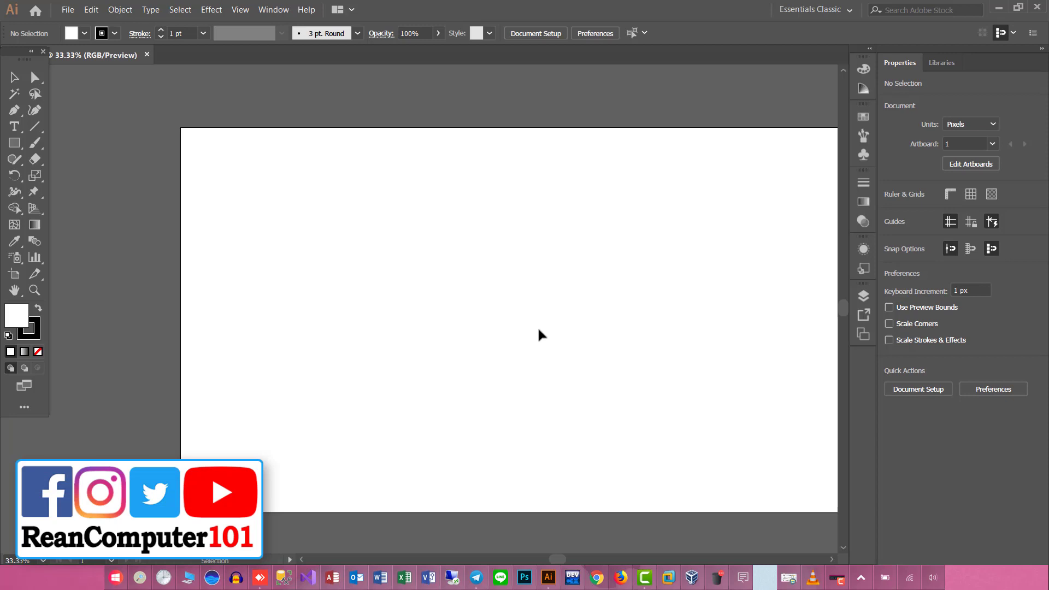
pyautogui.hscroll(2, 541, 335)
pyautogui.scroll(-1, 540, 335)
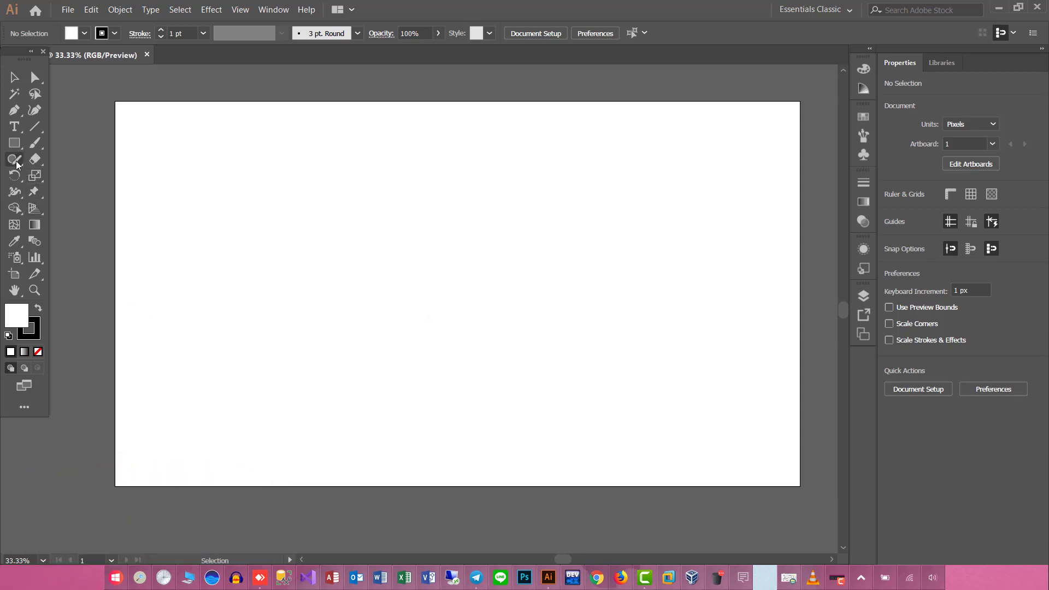
pyautogui.click(15, 184)
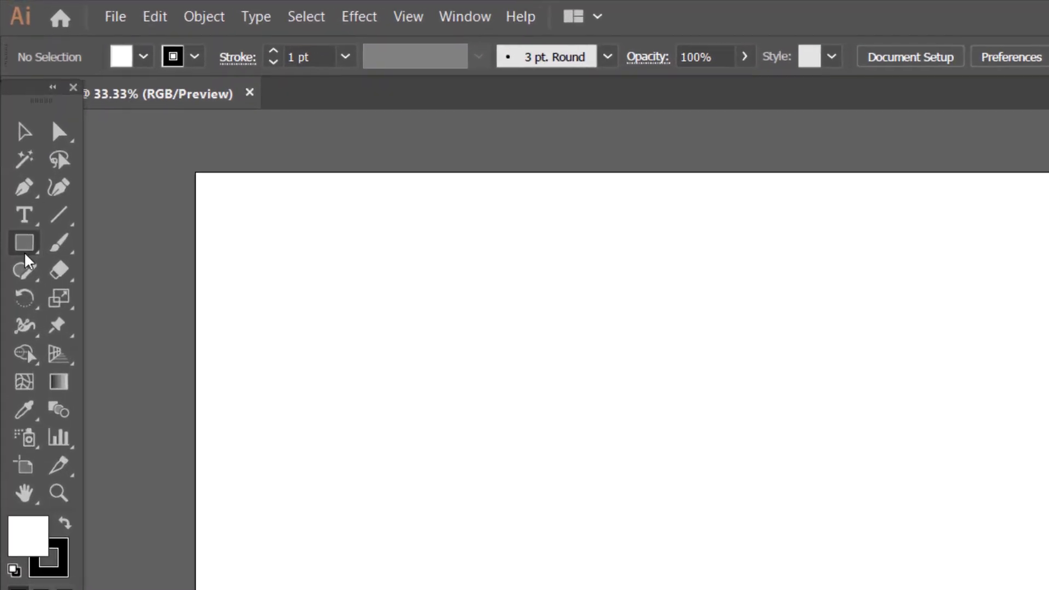
# - Draw a 392 x 173 px rectangle in the upper-left, filled red with no stroke
pyautogui.click(24, 244)
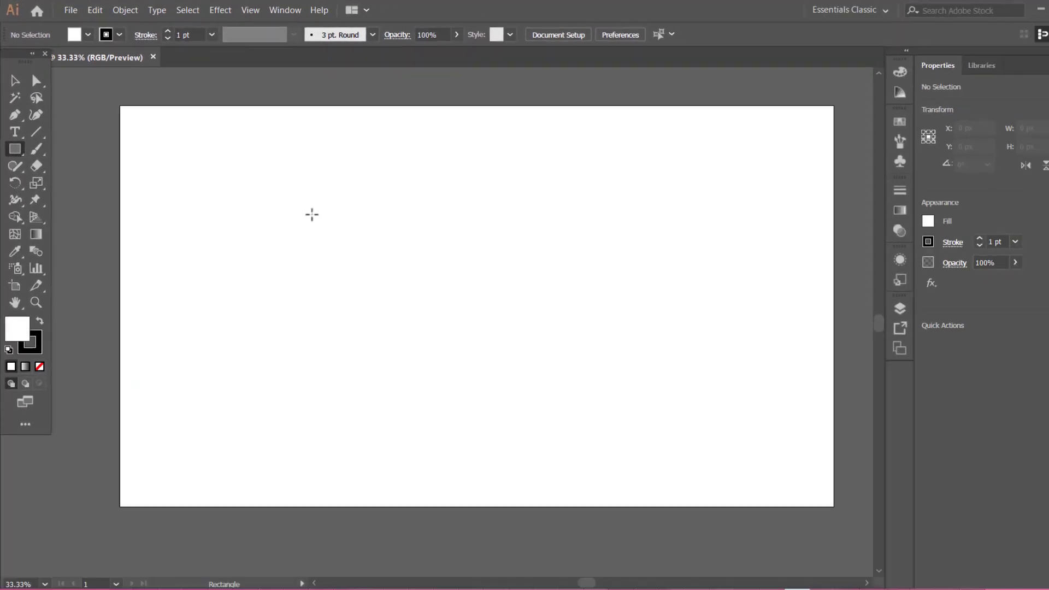
pyautogui.moveTo(289, 199); pyautogui.dragTo(428, 260)
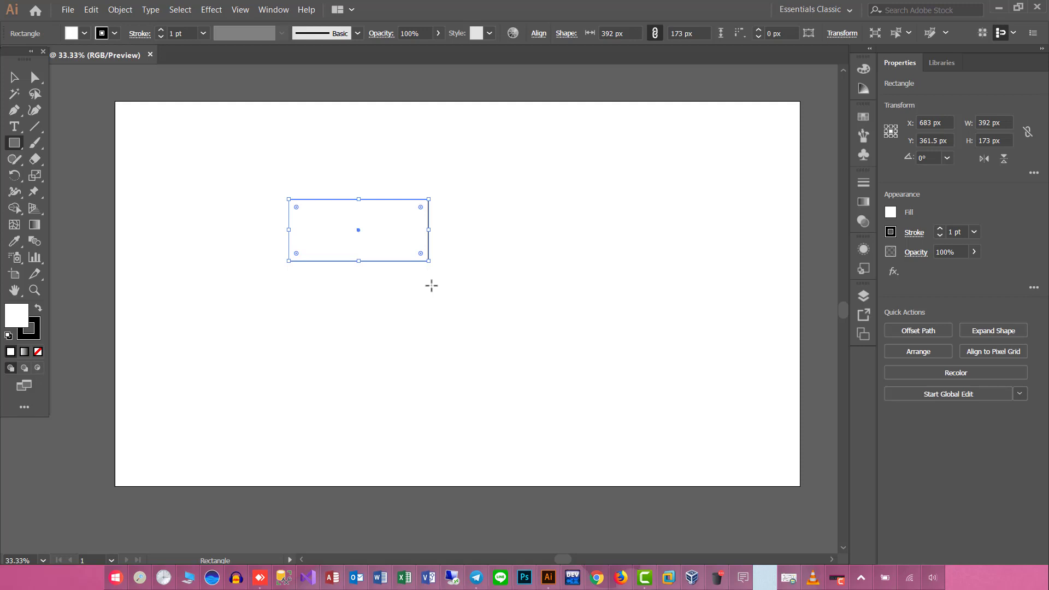
pyautogui.click(86, 39)
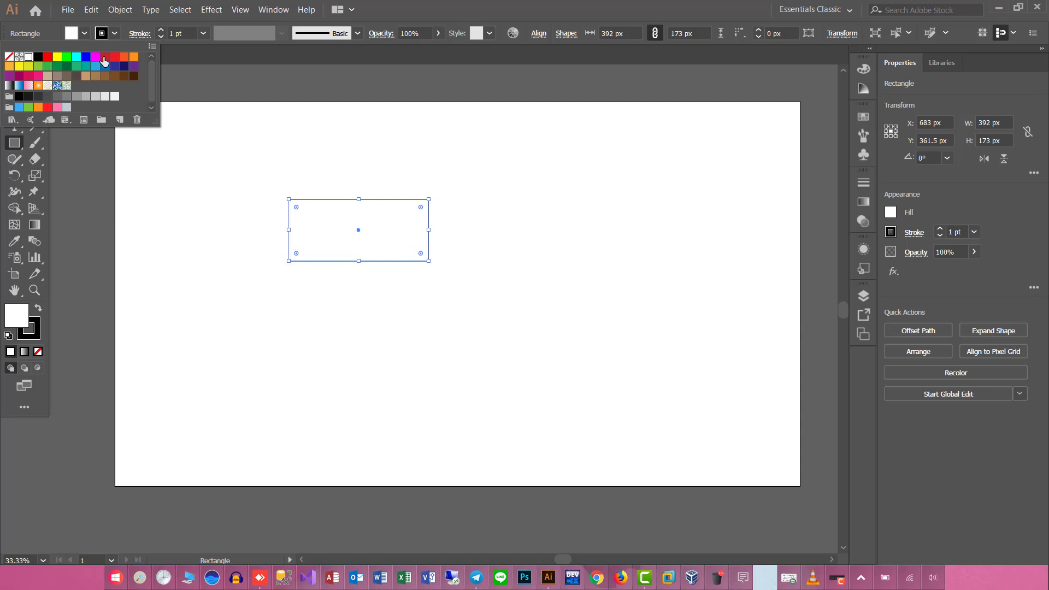
pyautogui.click(47, 56)
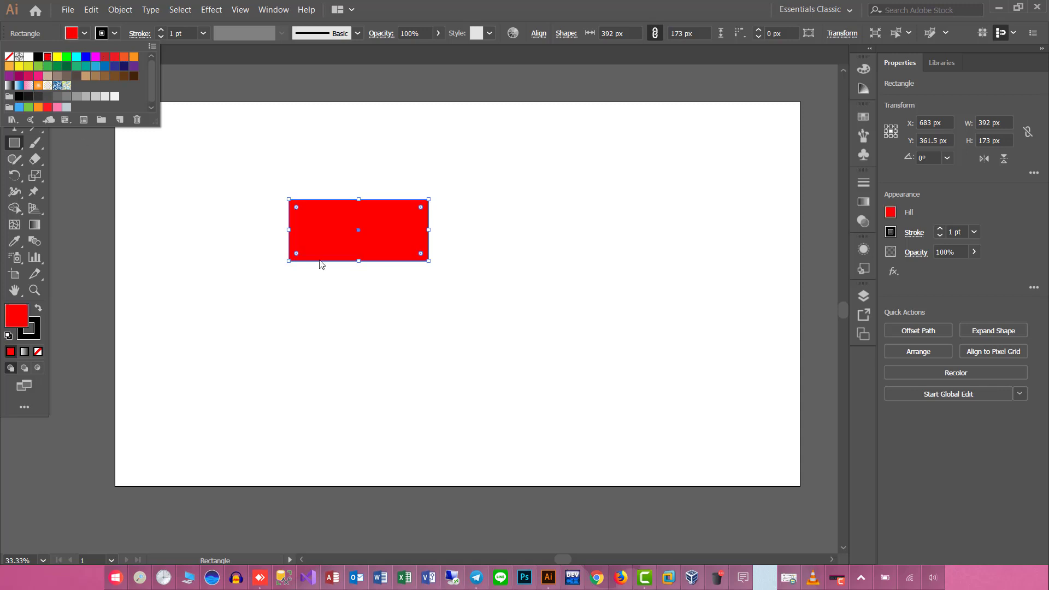
pyautogui.click(113, 36)
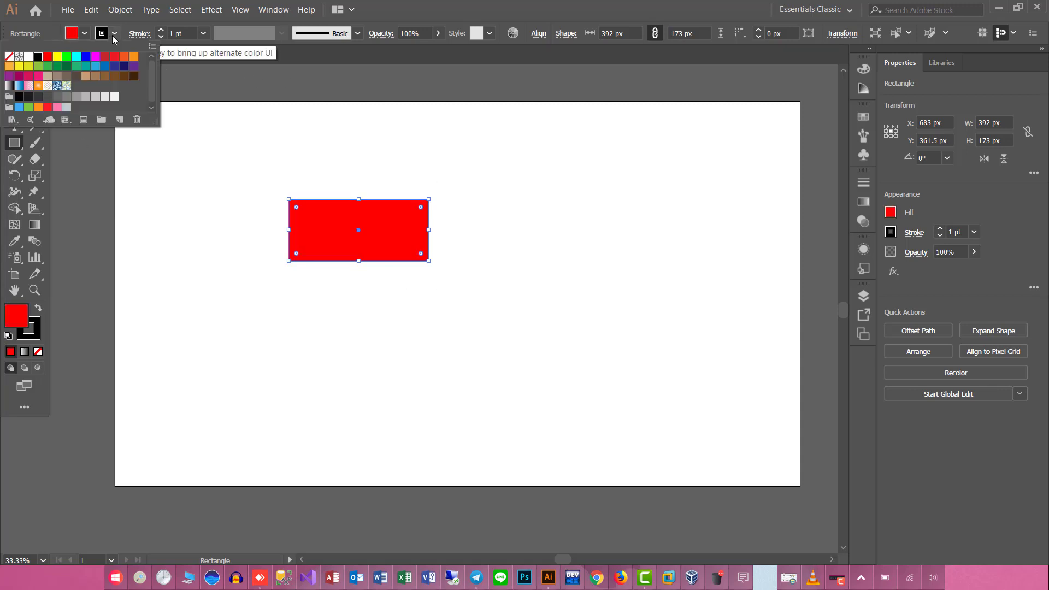
pyautogui.click(9, 56)
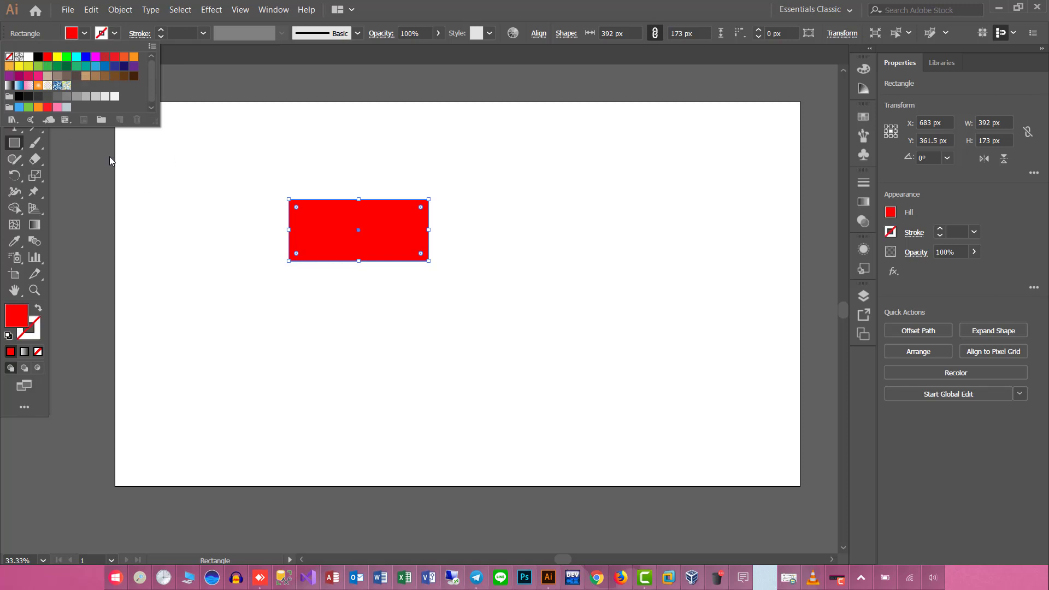
pyautogui.click(78, 162)
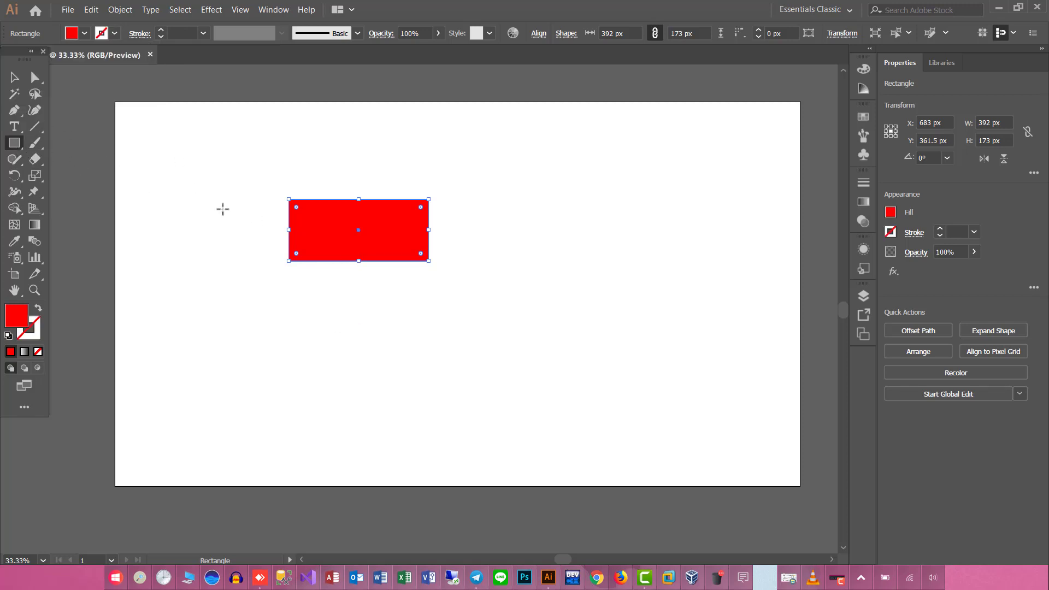
# - Nudge the red rectangle right and drag out a copy of it down-left
pyautogui.press('v')
pyautogui.moveTo(323, 227); pyautogui.dragTo(355, 227)
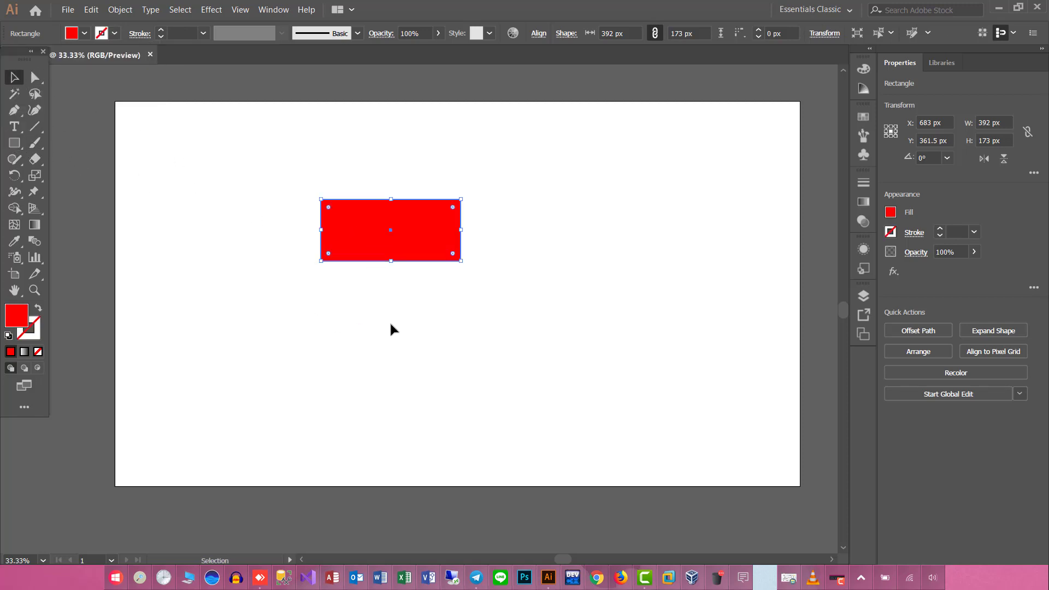
pyautogui.click(375, 386)
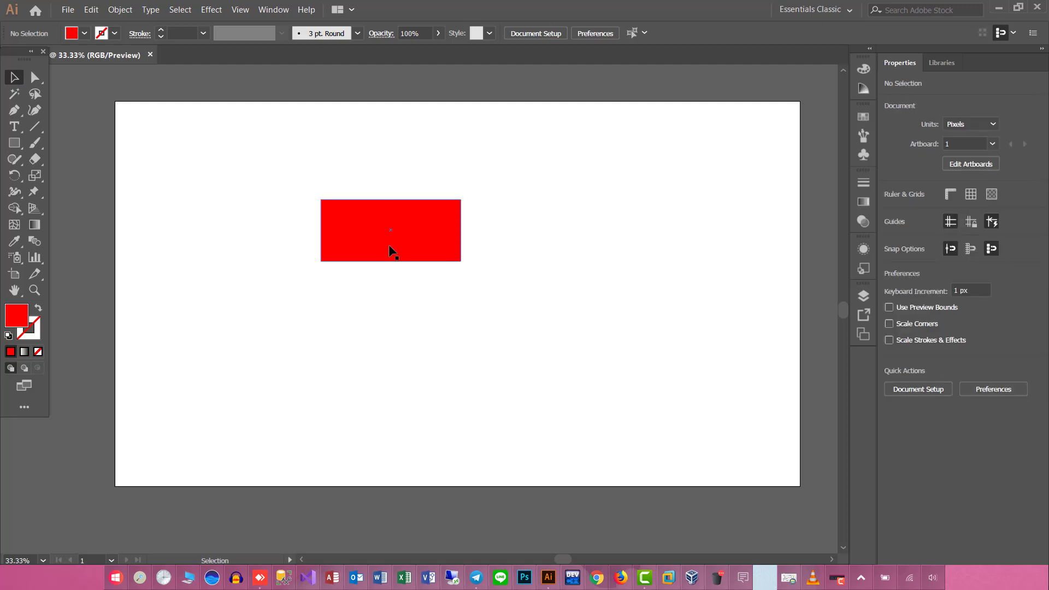
pyautogui.moveTo(390, 247); pyautogui.dragTo(372, 256)
pyautogui.click(455, 256)
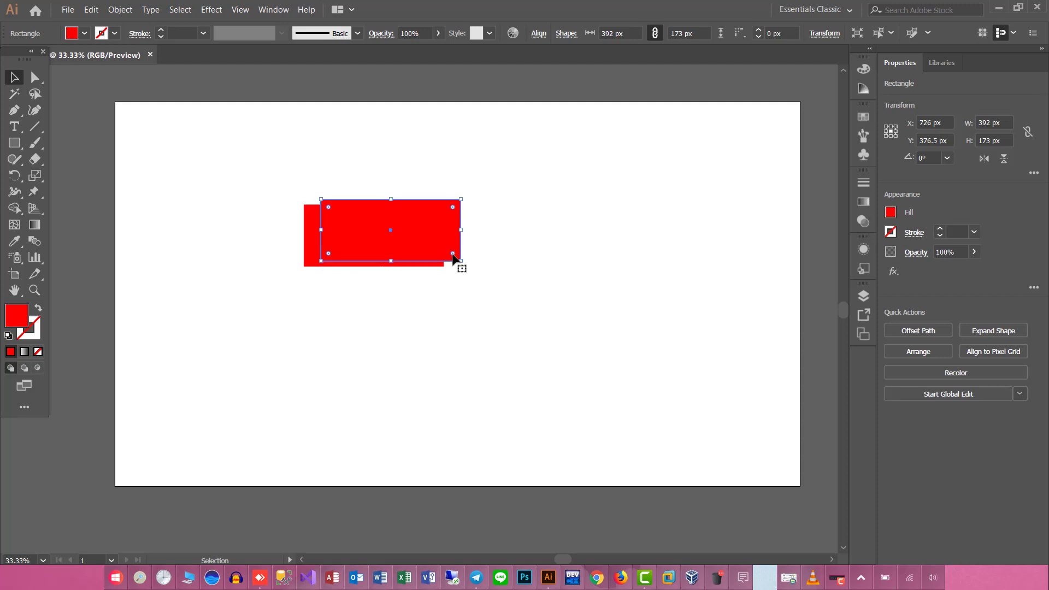
pyautogui.click(353, 425)
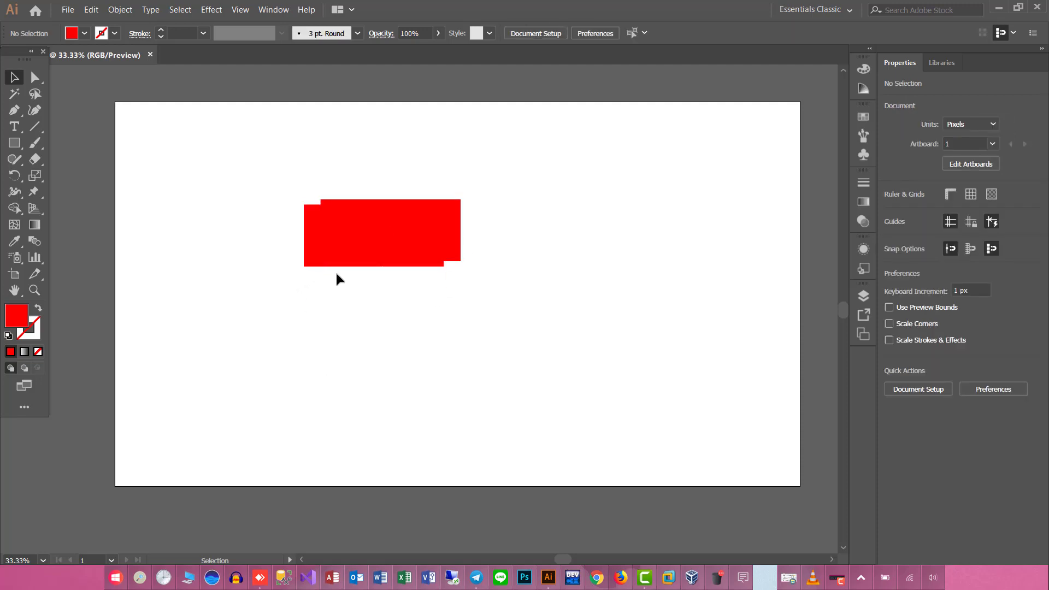
pyautogui.click(306, 254)
pyautogui.click(458, 250)
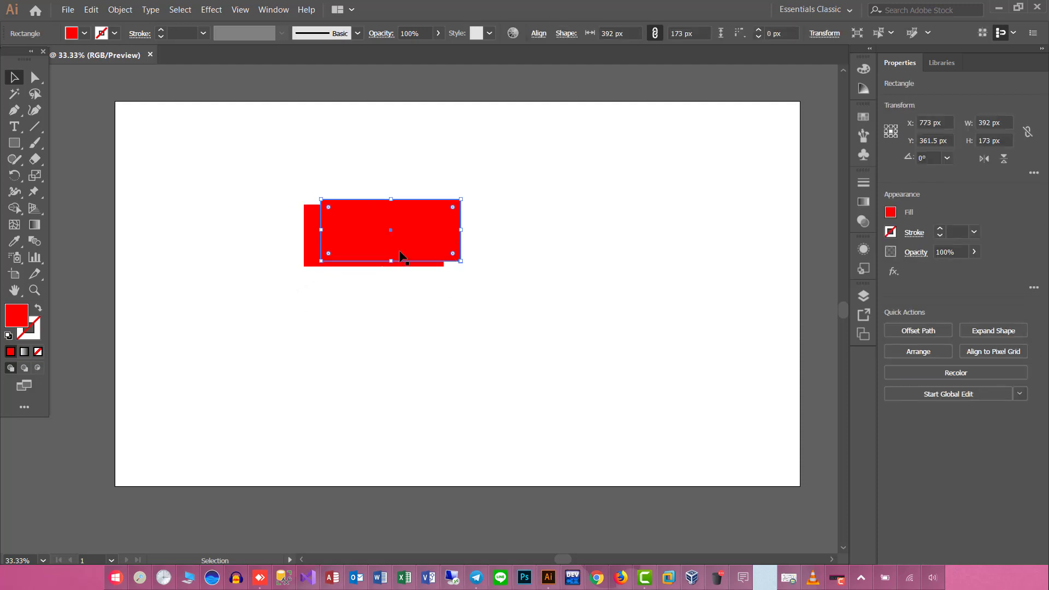
# - Fill the copy green, shift the red rectangle over it, and select both
pyautogui.click(71, 33)
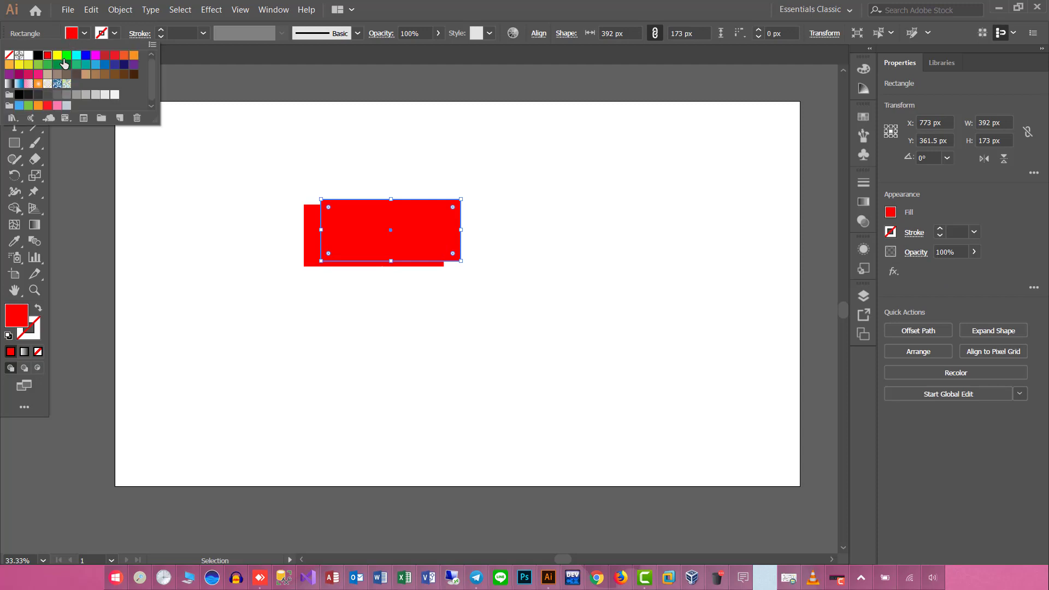
pyautogui.click(66, 55)
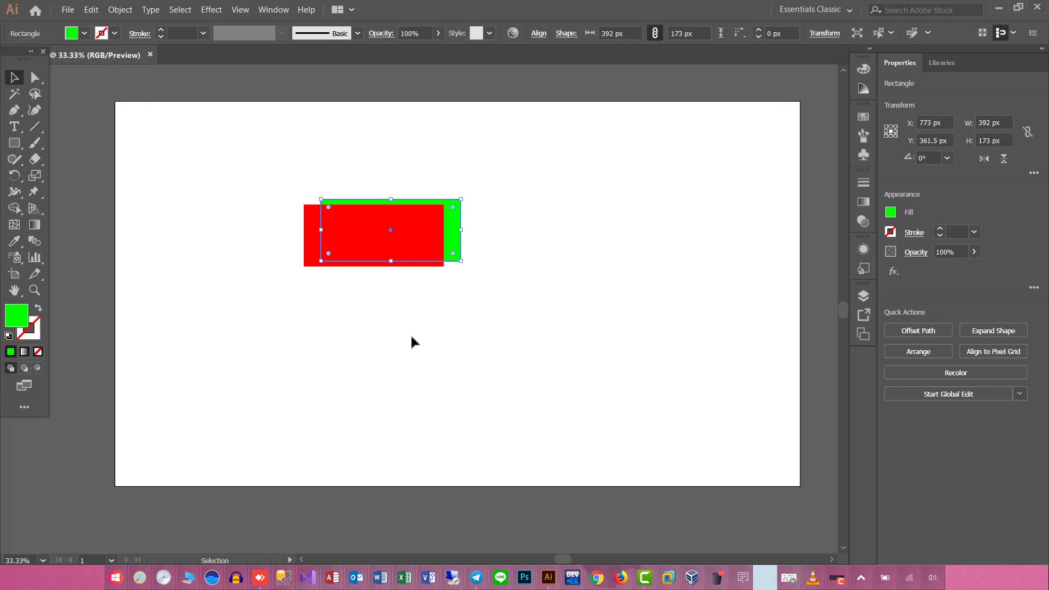
pyautogui.click(354, 328)
pyautogui.moveTo(357, 239); pyautogui.dragTo(368, 237)
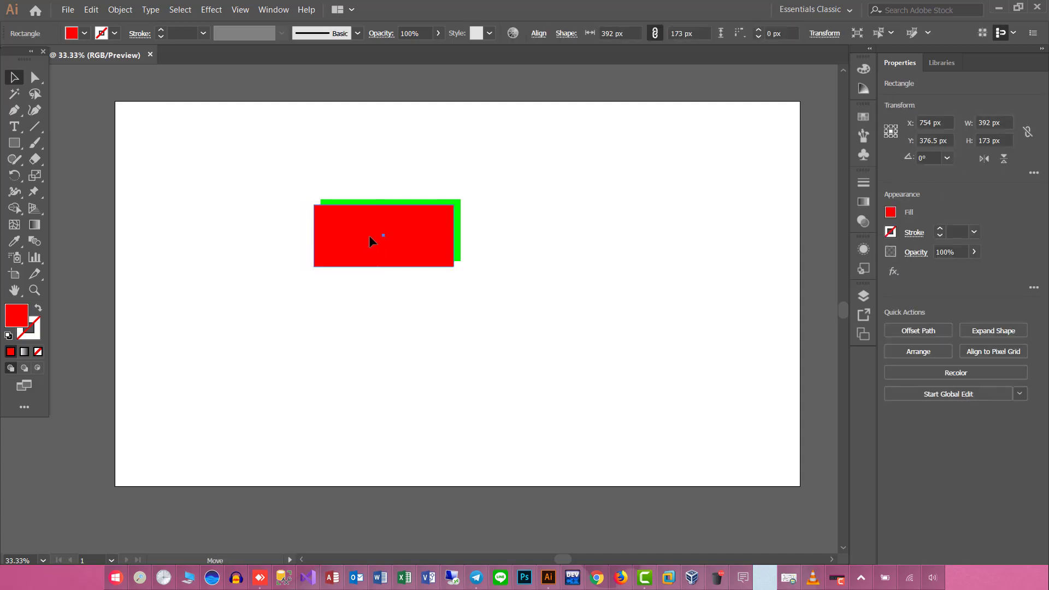
pyautogui.click(384, 323)
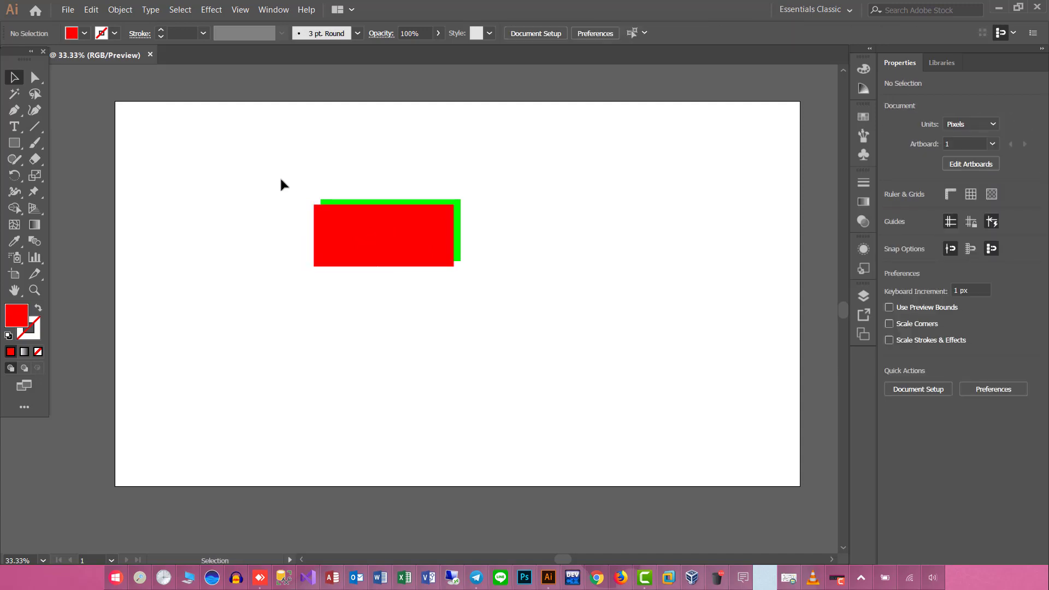
pyautogui.moveTo(273, 155); pyautogui.dragTo(541, 345)
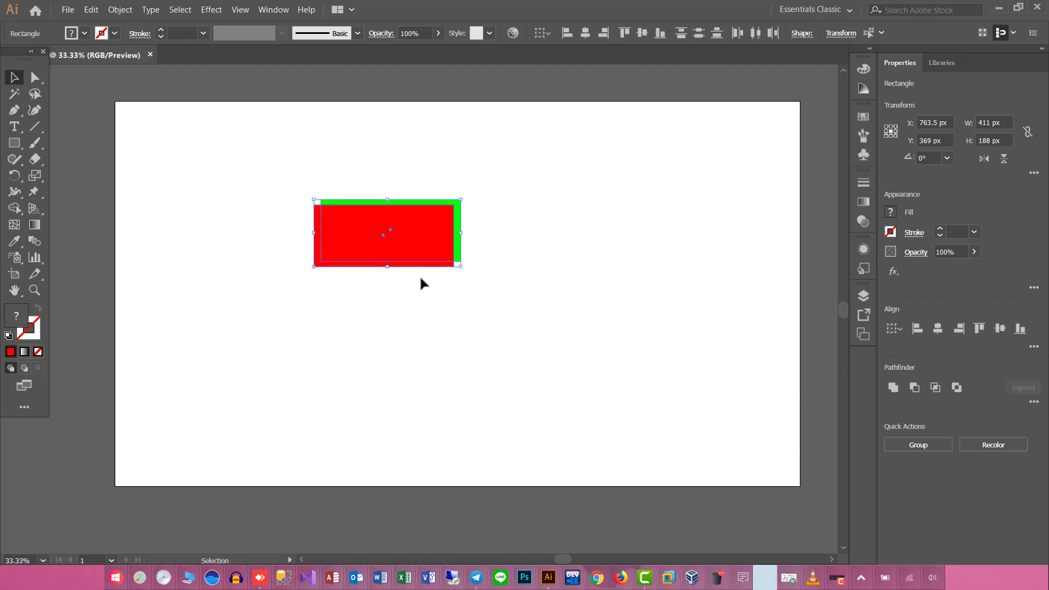
# - Reselect both rectangles and move them up and to the left
pyautogui.click(321, 358)
pyautogui.moveTo(291, 146); pyautogui.dragTo(513, 373)
pyautogui.moveTo(415, 243)
pyautogui.mouseDown()
pyautogui.moveTo(438, 338)
pyautogui.moveTo(432, 264)
pyautogui.mouseUp()
pyautogui.click(405, 187)
pyautogui.hotkey('ctrl', 'z')
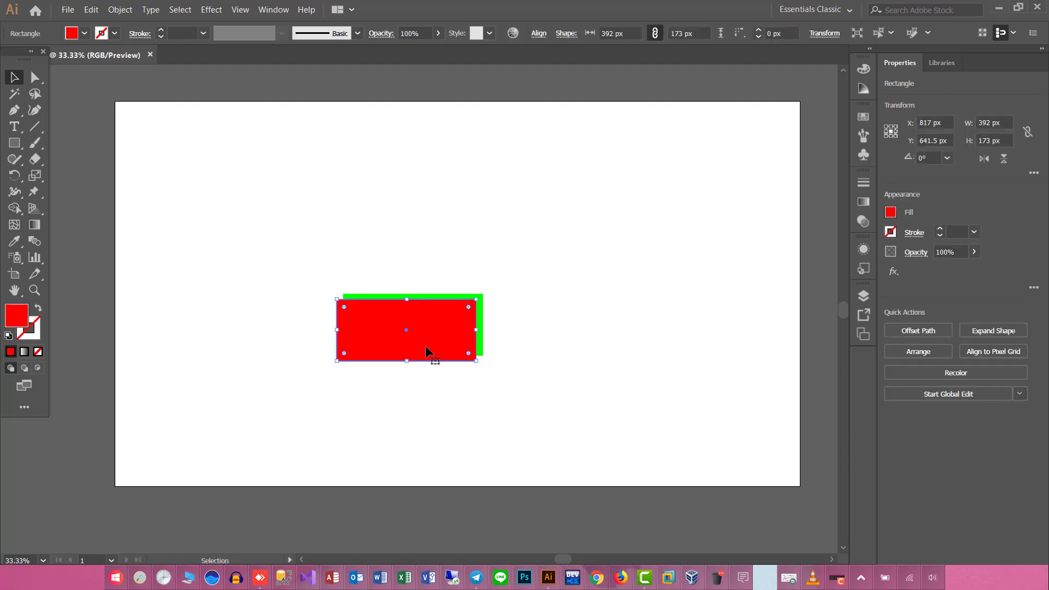
pyautogui.moveTo(282, 241); pyautogui.dragTo(563, 424)
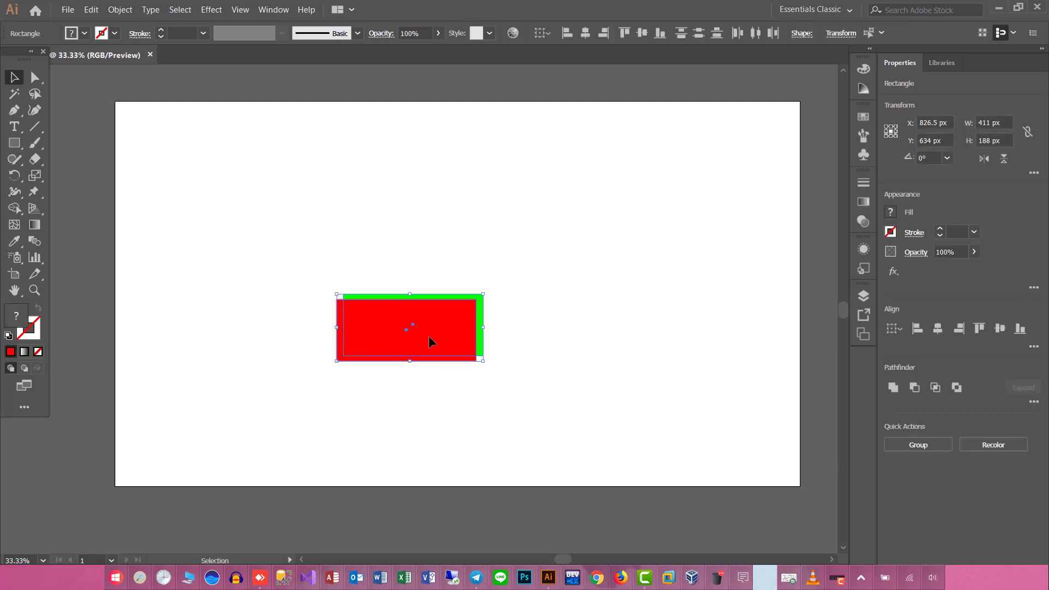
pyautogui.moveTo(431, 342); pyautogui.dragTo(396, 278)
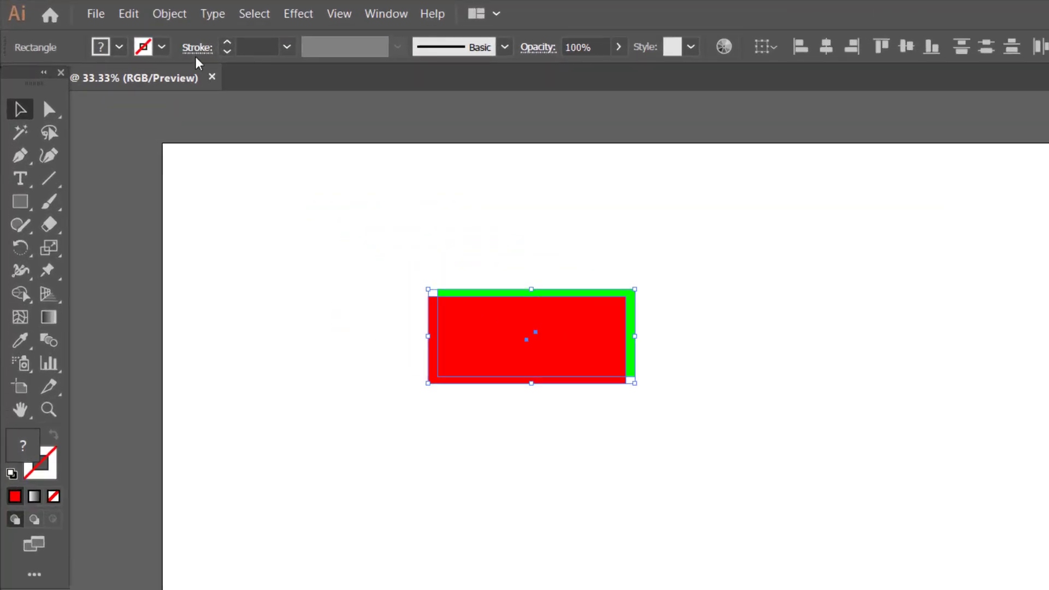
# - Group the rectangles into one 411 x 188 px group and move it upward
pyautogui.click(120, 9)
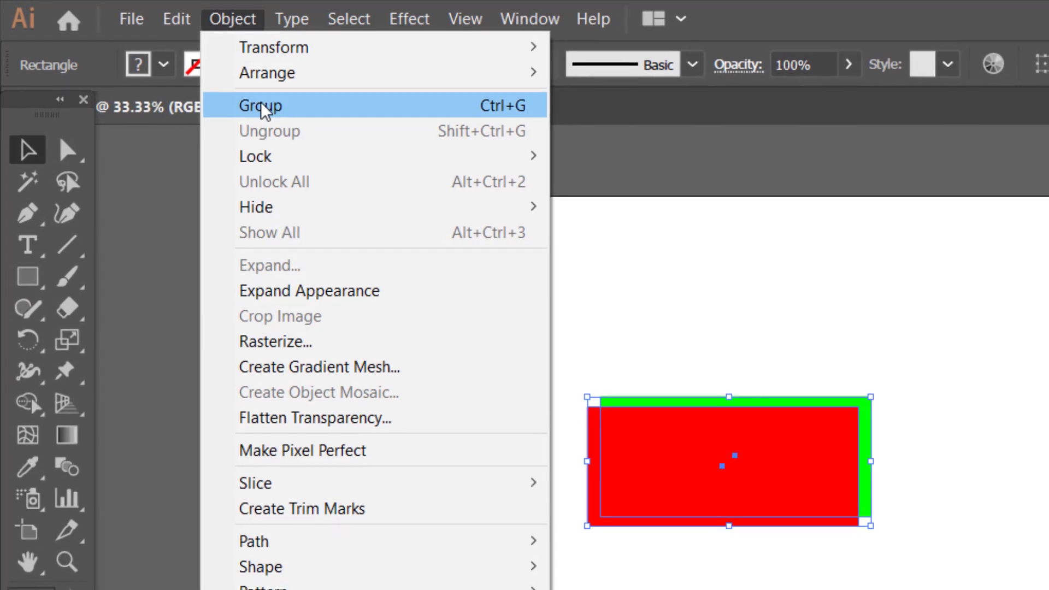
pyautogui.click(266, 109)
pyautogui.click(361, 384)
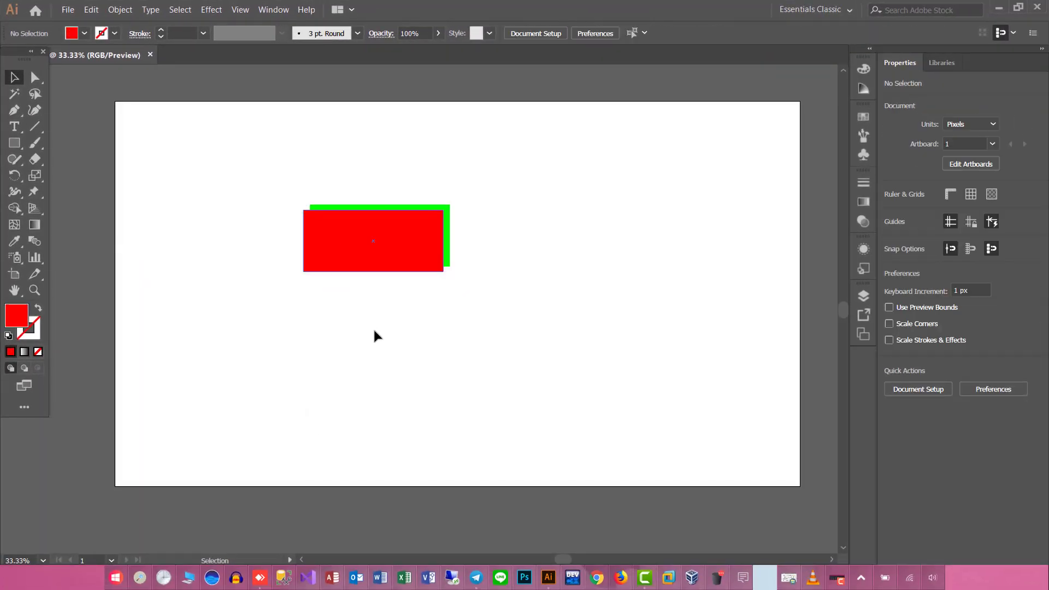
pyautogui.moveTo(379, 344)
pyautogui.mouseDown()
pyautogui.moveTo(344, 212)
pyautogui.moveTo(347, 267)
pyautogui.moveTo(370, 251)
pyautogui.mouseUp()
# - Trial-rotate the red-green group to 295.68°, undo back to 0°, and activate the Rotate tool
pyautogui.click(360, 368)
pyautogui.click(15, 176)
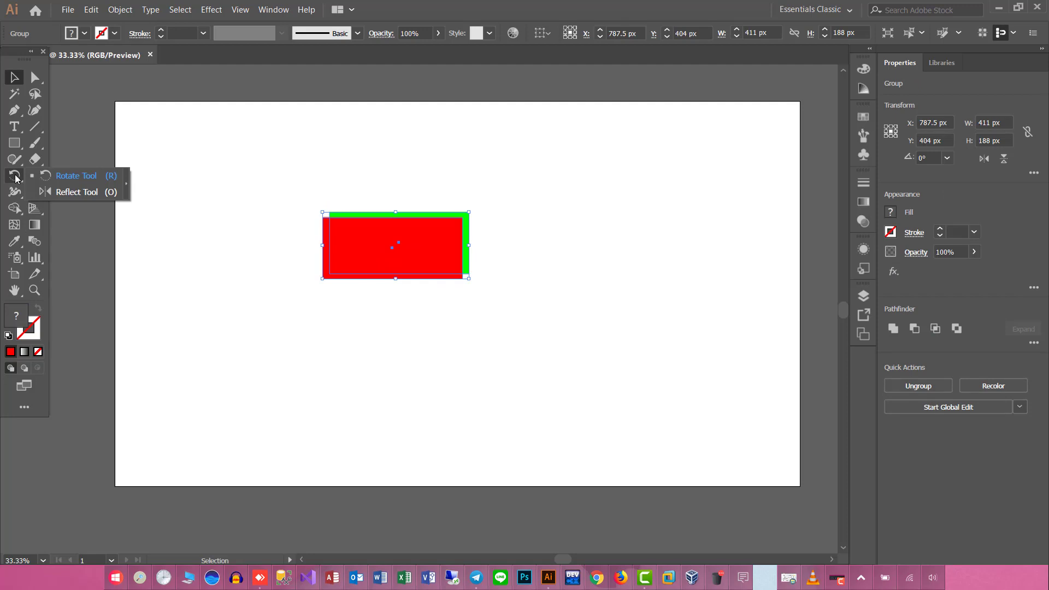
pyautogui.click(297, 398)
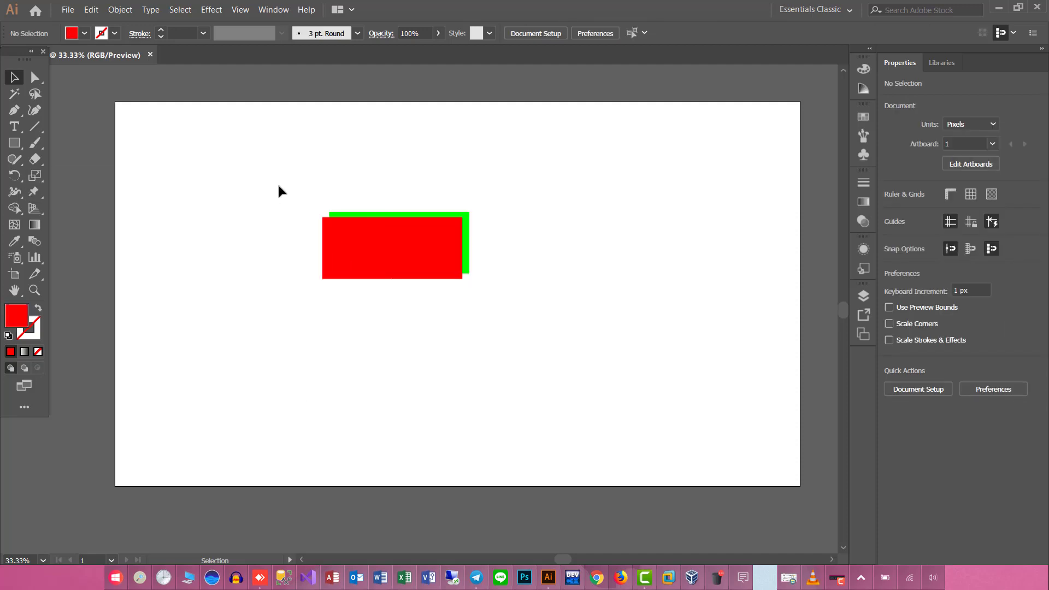
pyautogui.moveTo(280, 184); pyautogui.dragTo(499, 438)
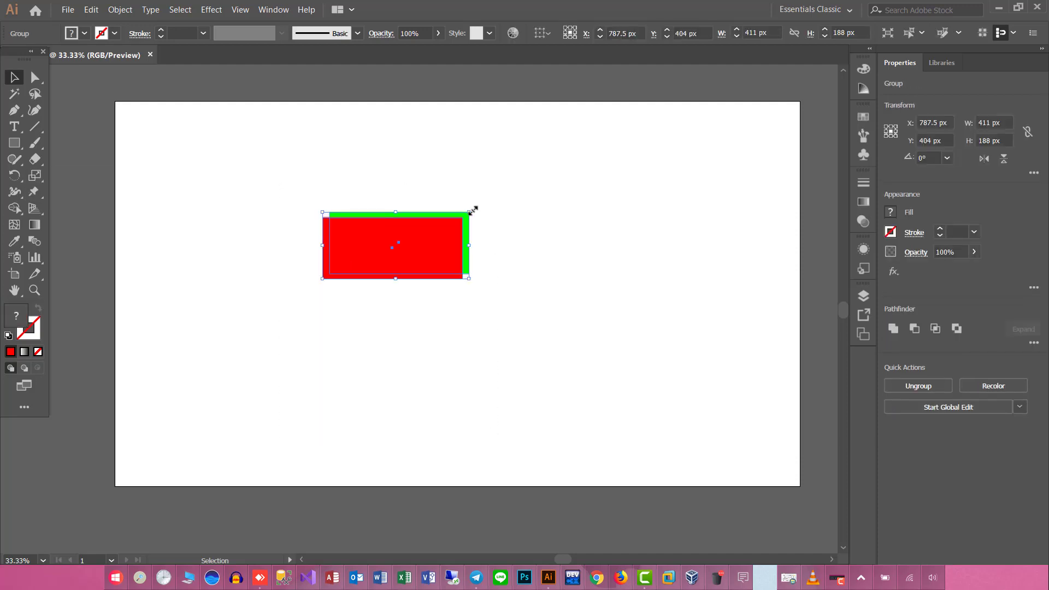
pyautogui.moveTo(474, 210); pyautogui.dragTo(482, 326)
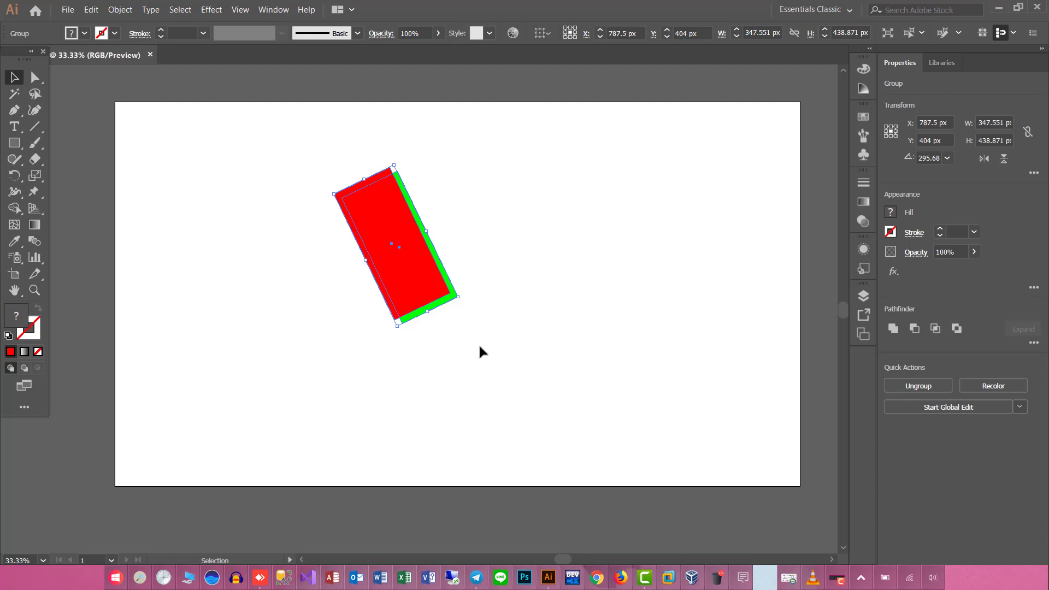
pyautogui.hotkey('ctrl', 'z')
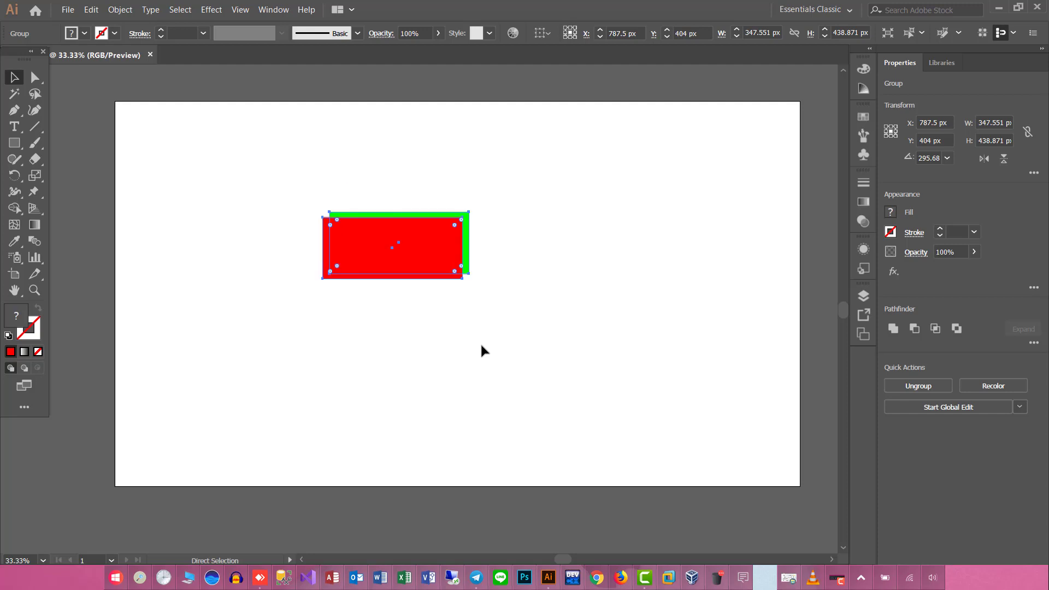
pyautogui.click(376, 323)
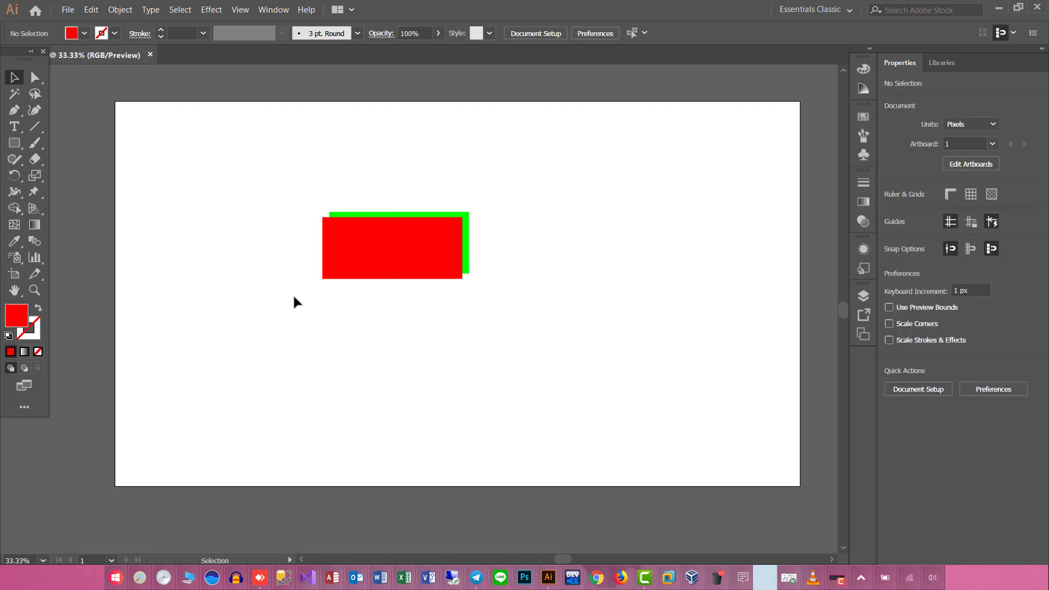
pyautogui.click(405, 240)
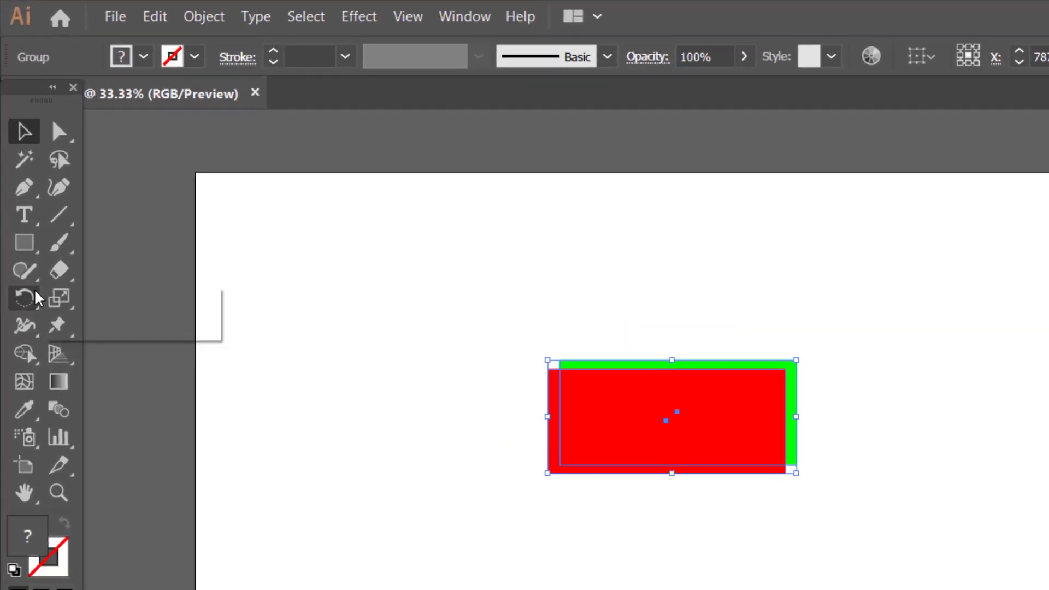
pyautogui.click(61, 191)
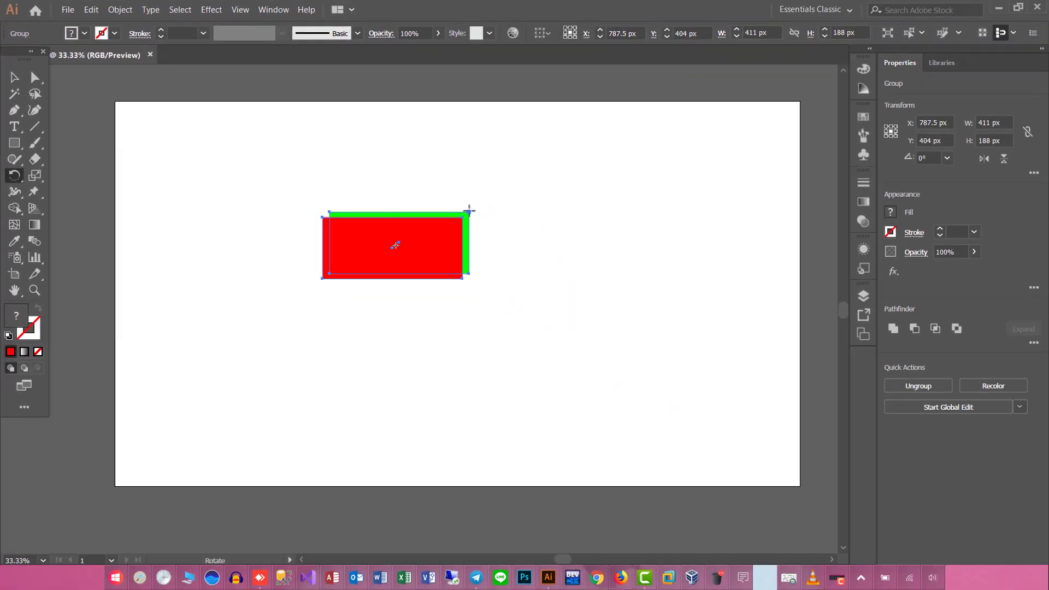
# - Create four rotated copies of the group around its centre, including 253.36° and 209.17°
pyautogui.moveTo(475, 220); pyautogui.dragTo(481, 269)
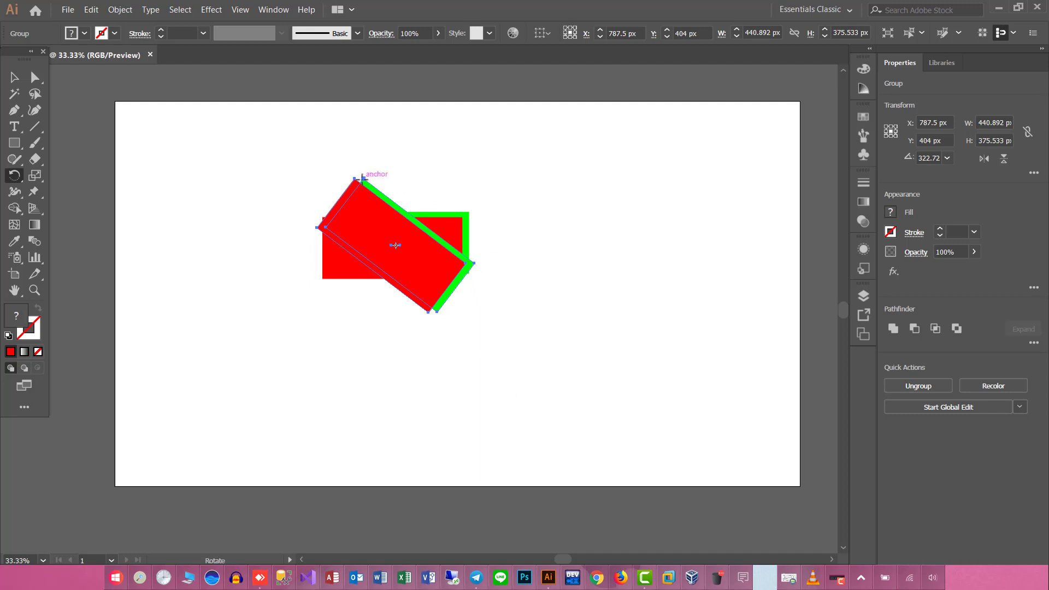
pyautogui.moveTo(364, 178); pyautogui.dragTo(415, 175)
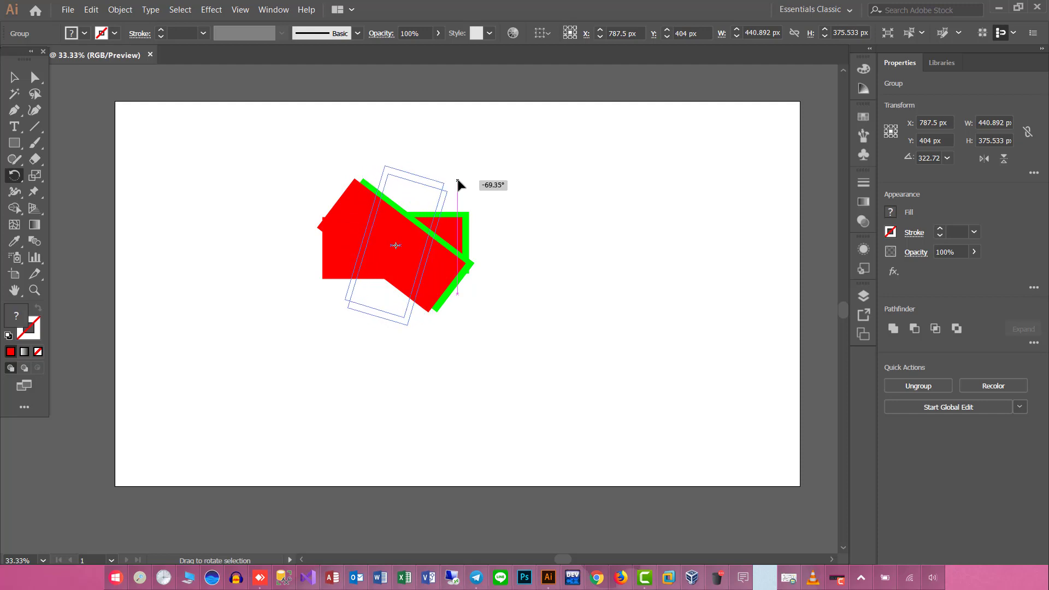
pyautogui.moveTo(416, 175); pyautogui.dragTo(462, 179)
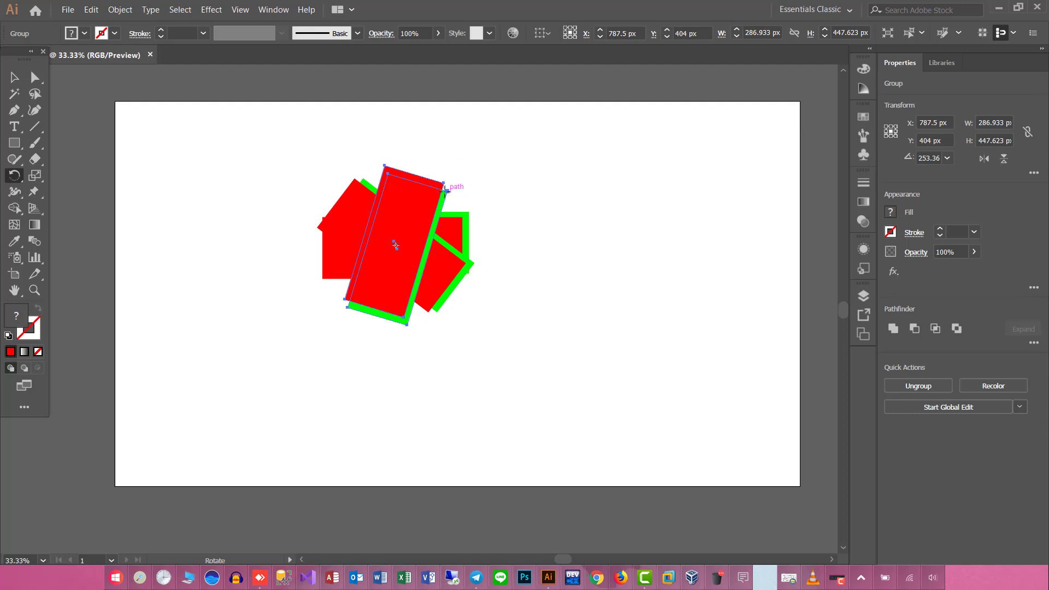
pyautogui.moveTo(447, 189); pyautogui.dragTo(491, 243)
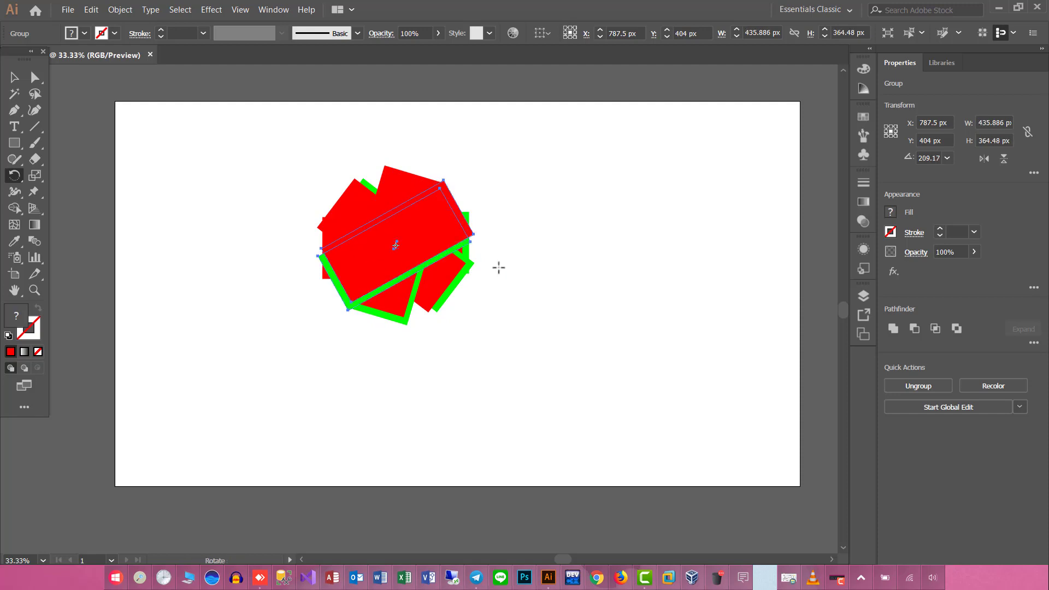
# - Select and shift the rotated cluster, then undo back to the upright group plus one 253.36° copy
pyautogui.click(14, 77)
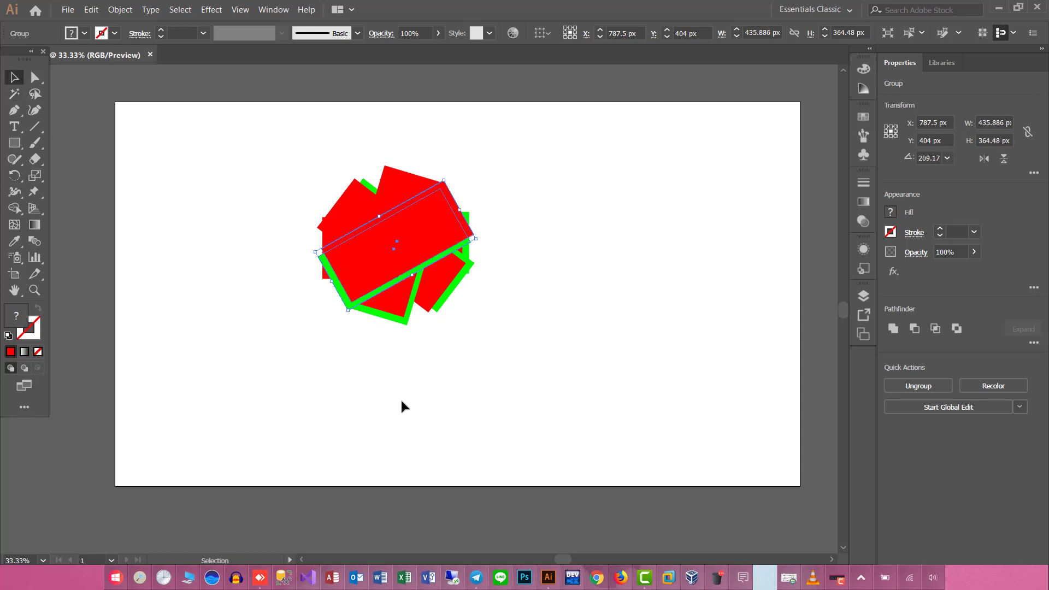
pyautogui.moveTo(243, 178); pyautogui.dragTo(487, 385)
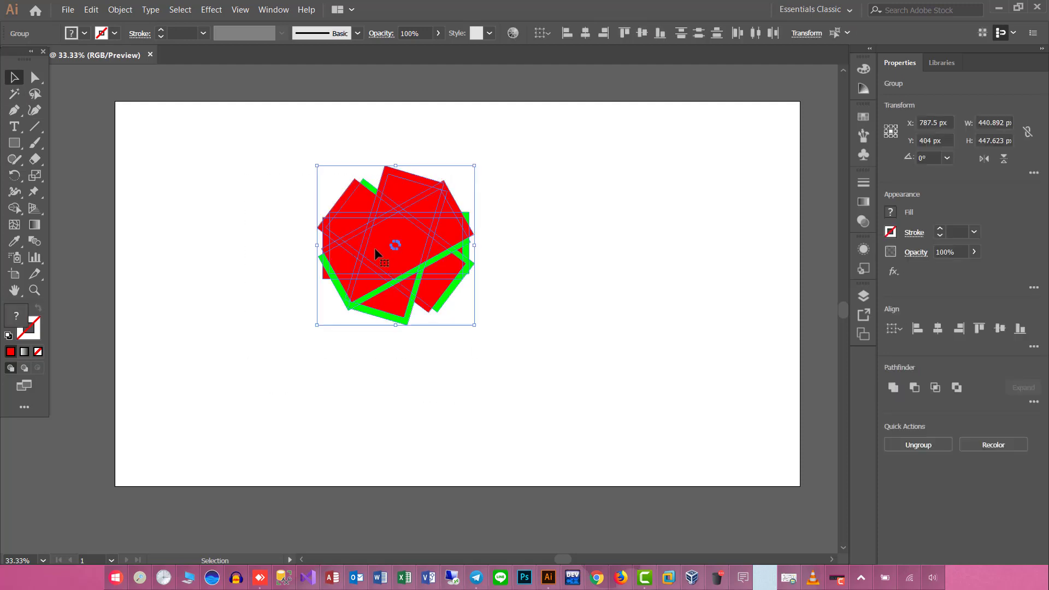
pyautogui.moveTo(385, 242)
pyautogui.mouseDown()
pyautogui.moveTo(497, 232)
pyautogui.moveTo(386, 256)
pyautogui.mouseUp()
pyautogui.click(370, 305)
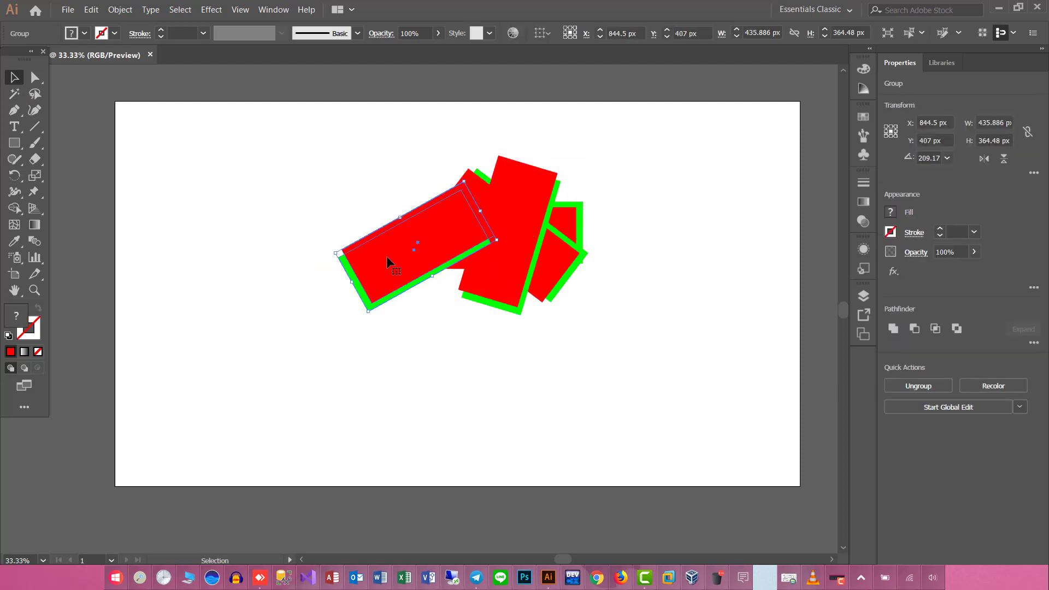
pyautogui.hotkey('ctrl', 'z')
pyautogui.hotkey('ctrl', 'z')
pyautogui.hotkey('ctrl', 'z')
pyautogui.hotkey('ctrl', 'z')
pyautogui.hotkey('ctrl', 'z')
pyautogui.hotkey('ctrl', 'z')
pyautogui.hotkey('ctrl', 'z')
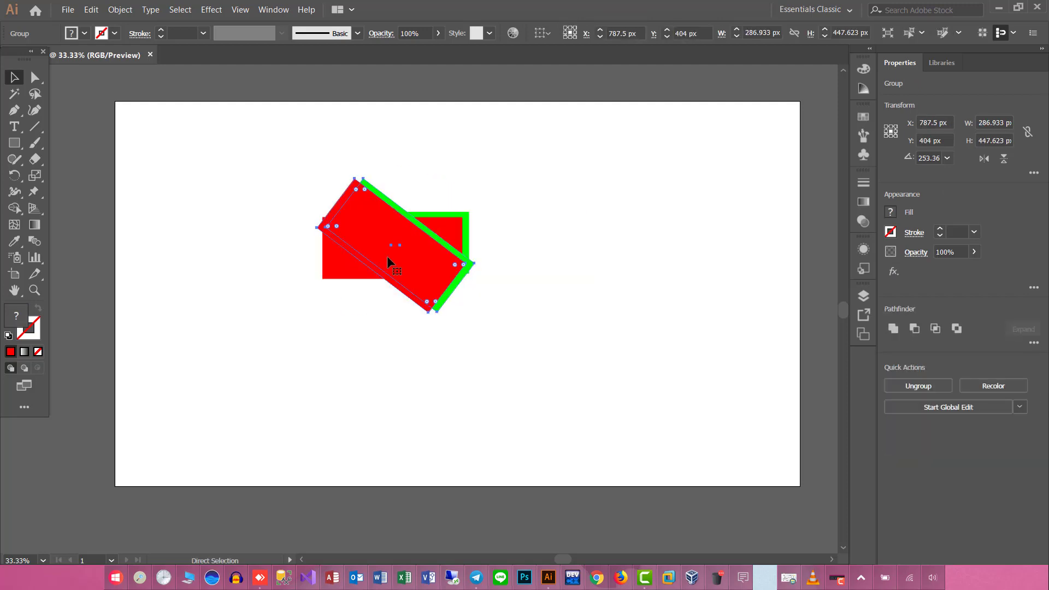
pyautogui.hotkey('ctrl', 'z')
pyautogui.hotkey('ctrl', 'z')
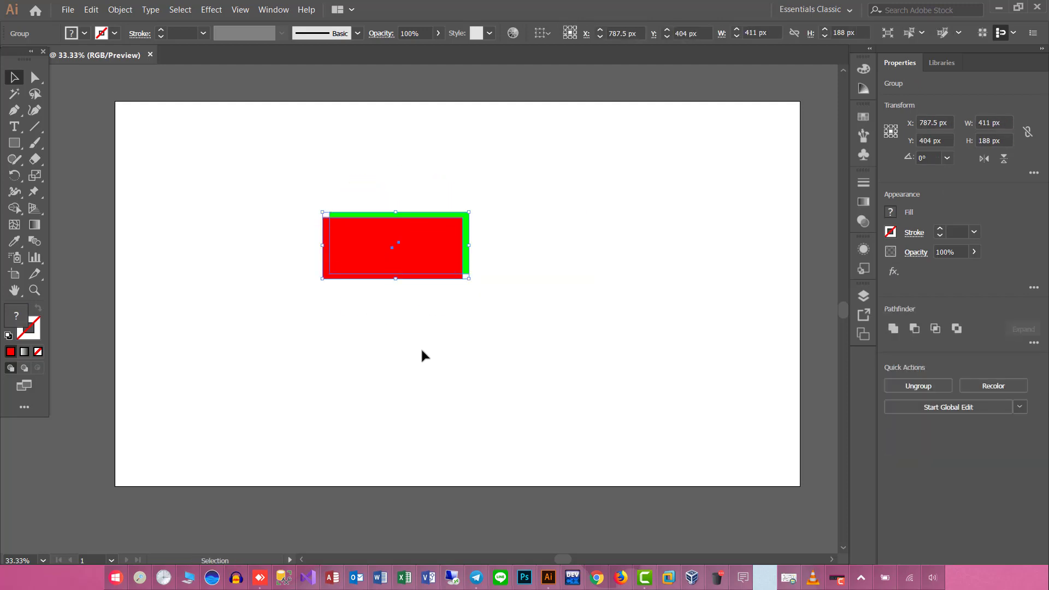
# - Try clockwise rotations of the group near 328°, undo them to leave it at 1.14°
pyautogui.click(424, 355)
pyautogui.click(464, 225)
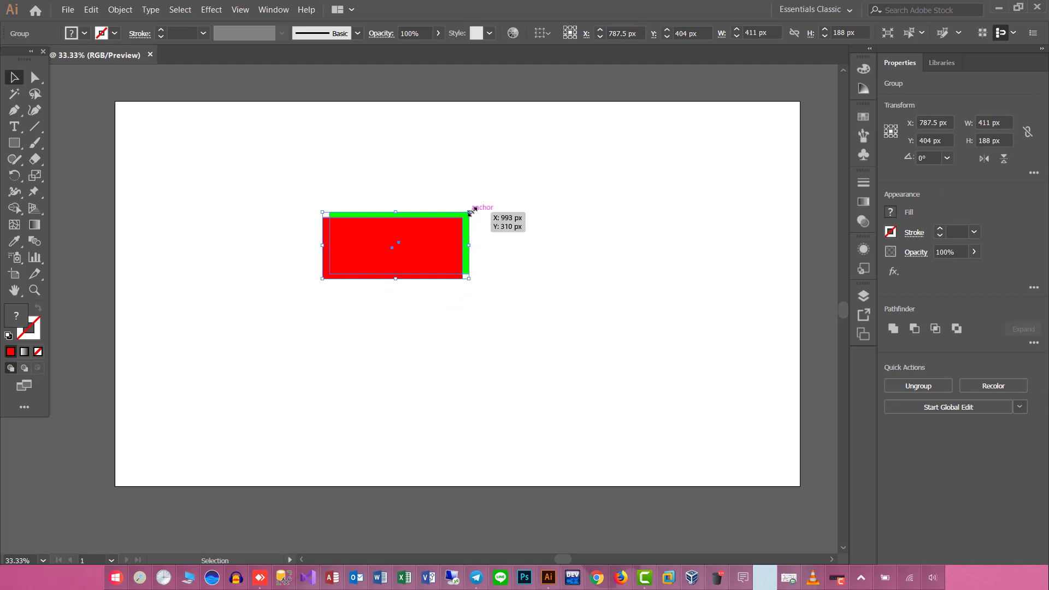
pyautogui.moveTo(474, 207)
pyautogui.mouseDown()
pyautogui.moveTo(508, 306)
pyautogui.moveTo(483, 205)
pyautogui.mouseUp()
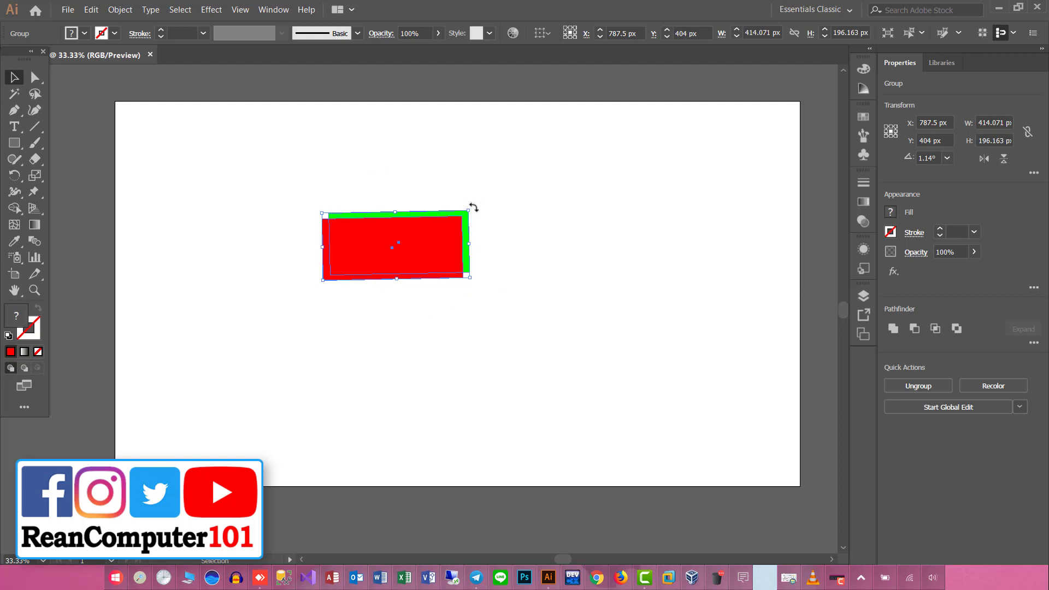
pyautogui.moveTo(474, 208); pyautogui.dragTo(498, 259)
pyautogui.hotkey('ctrl', 'z')
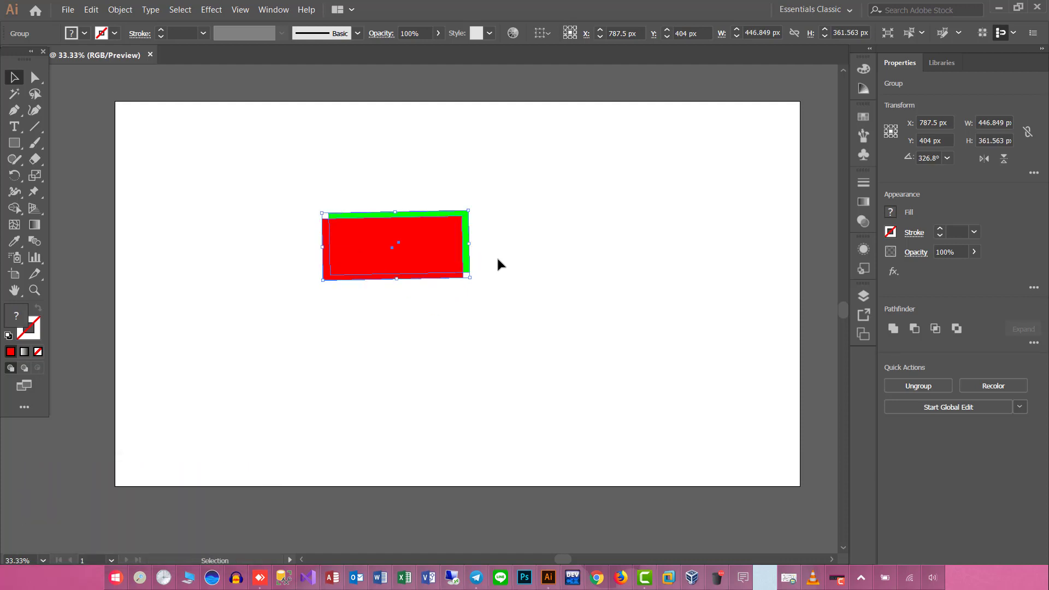
pyautogui.moveTo(473, 208); pyautogui.dragTo(495, 271)
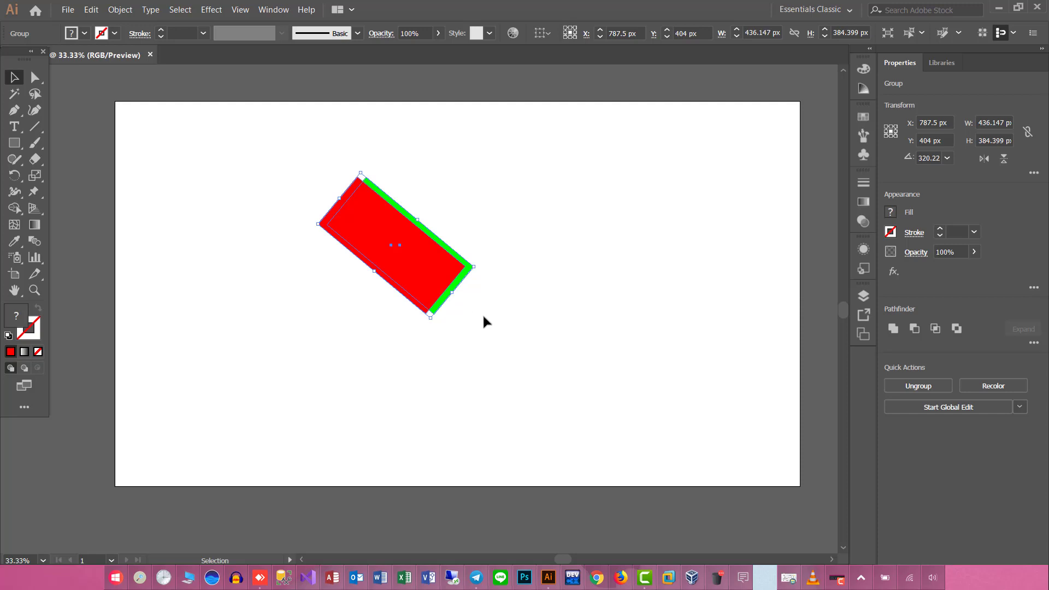
pyautogui.hotkey('ctrl', 'z')
pyautogui.click(16, 175)
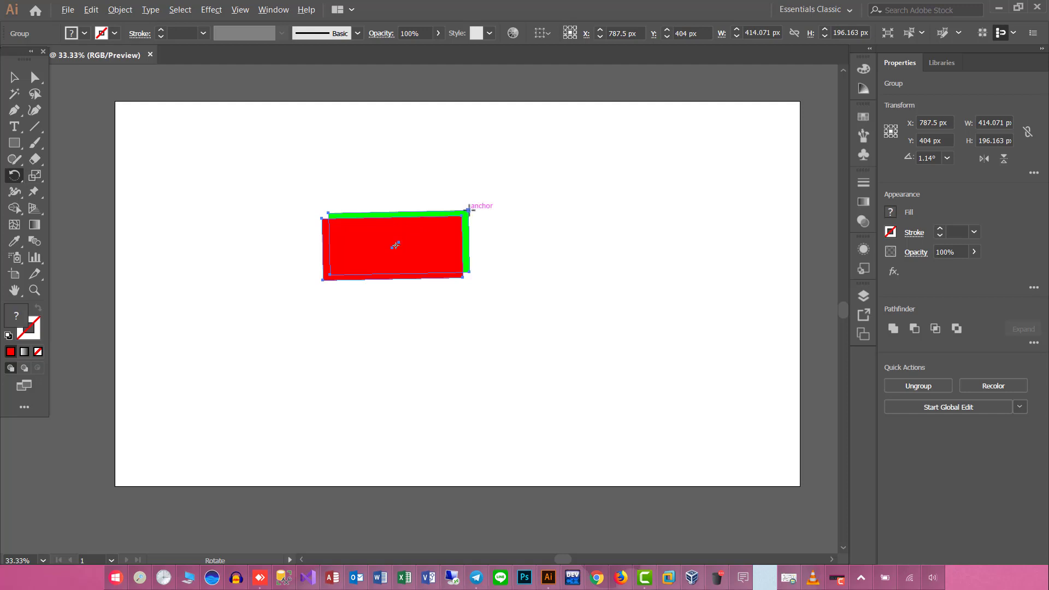
# - Set the pivot at the group's top-right corner and apply a 217° rotation via the Rotate dialog
pyautogui.click(468, 209)
pyautogui.press('Return')
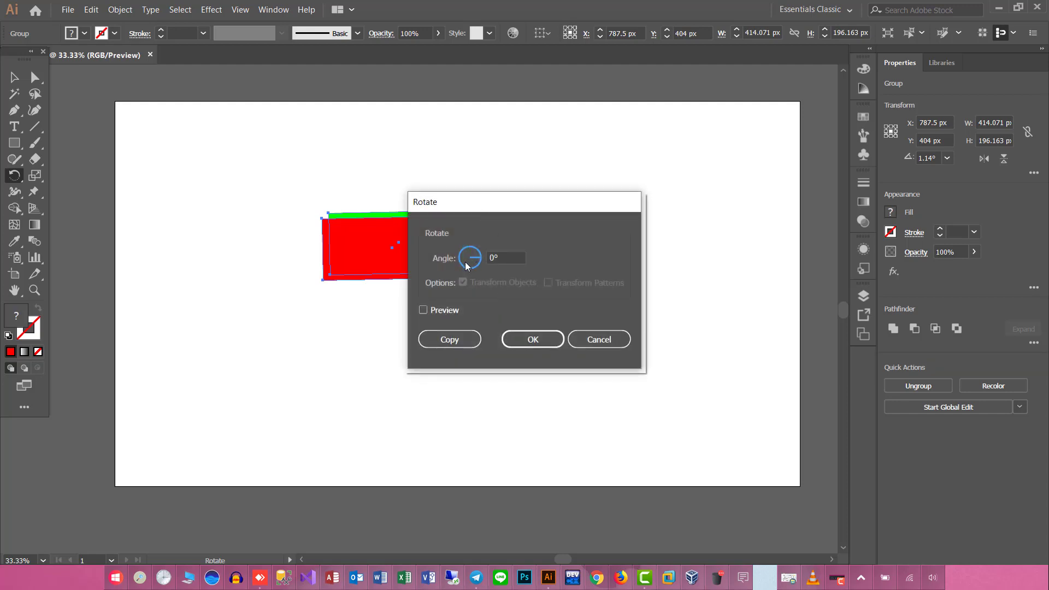
pyautogui.click(464, 262)
pyautogui.click(523, 342)
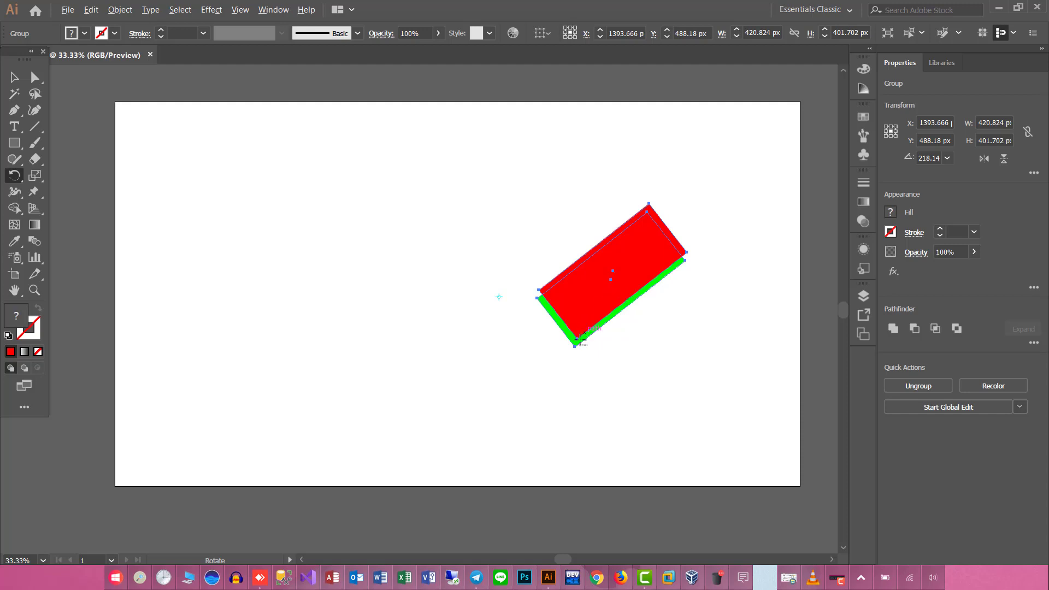
# - Reopen the Rotate dialog with Preview, try 49°, 196° and 147°, and apply the final angle
pyautogui.keyDown('alt'); pyautogui.click(475, 327); pyautogui.keyUp('alt')
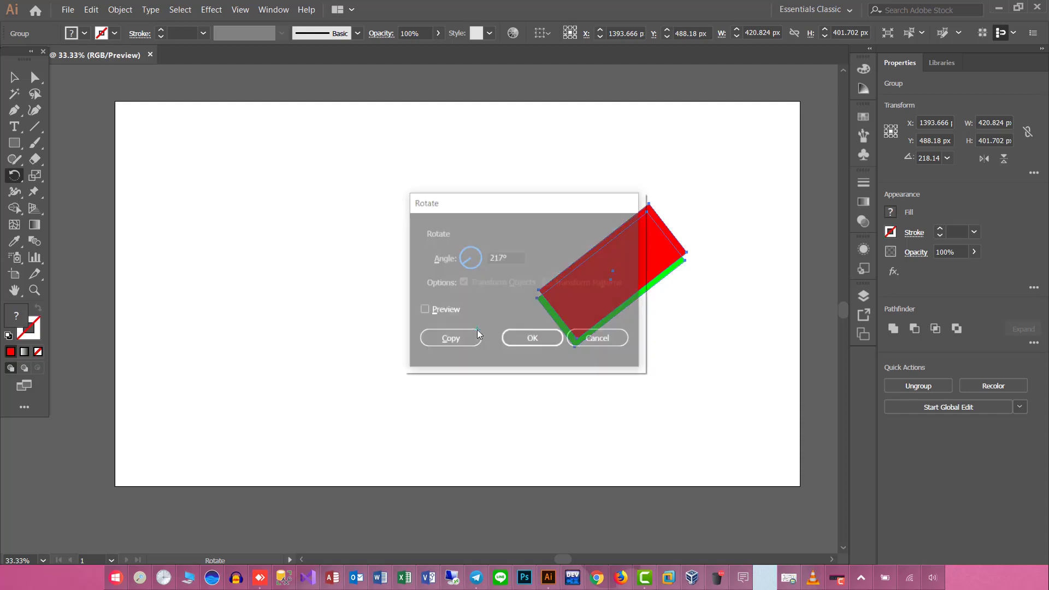
pyautogui.click(423, 310)
pyautogui.click(424, 310)
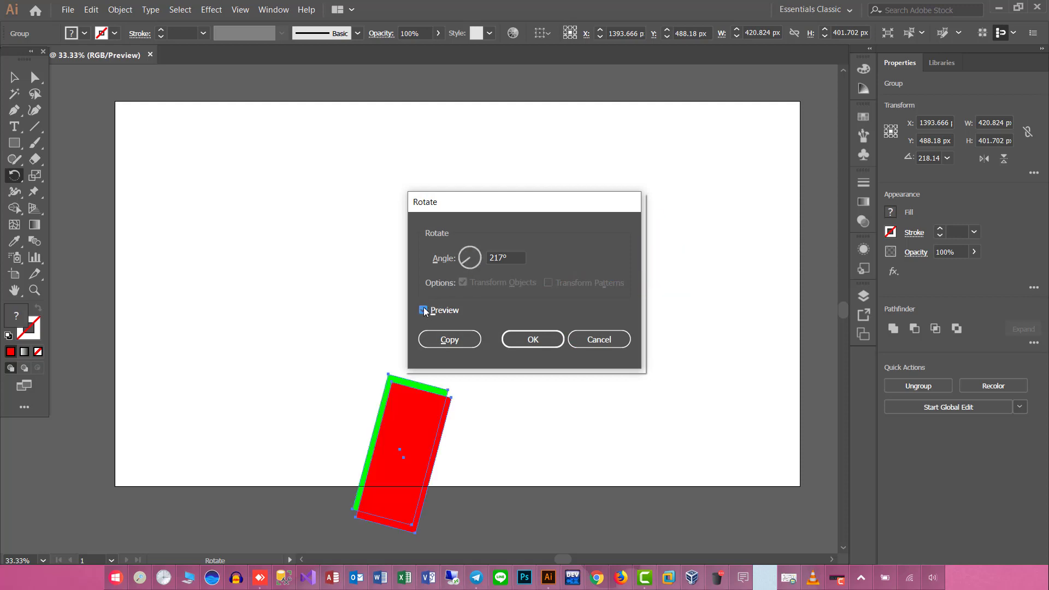
pyautogui.click(471, 250)
pyautogui.click(423, 311)
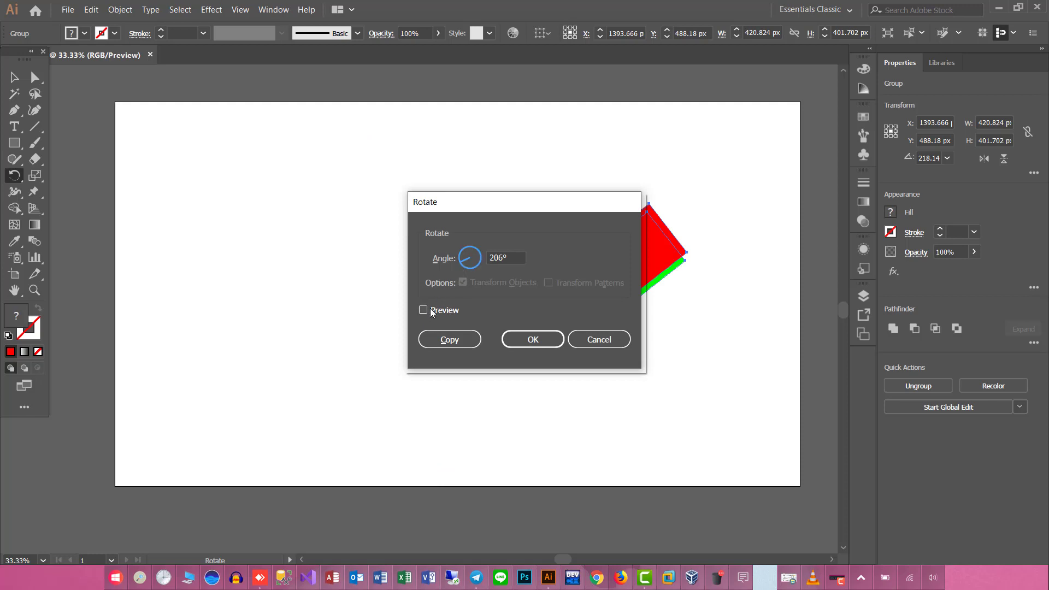
pyautogui.click(429, 311)
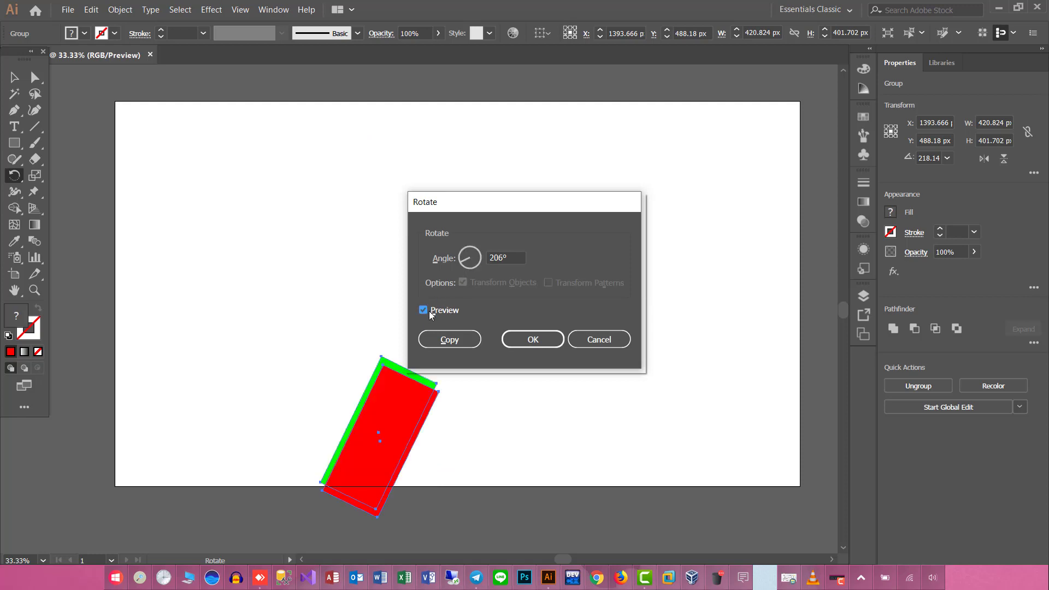
pyautogui.click(478, 249)
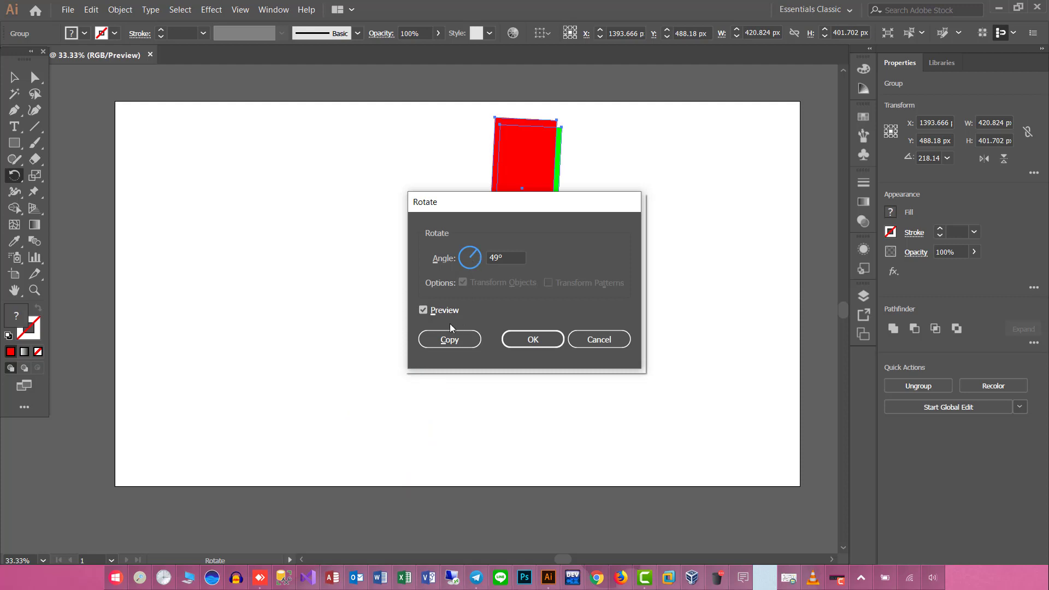
pyautogui.click(461, 265)
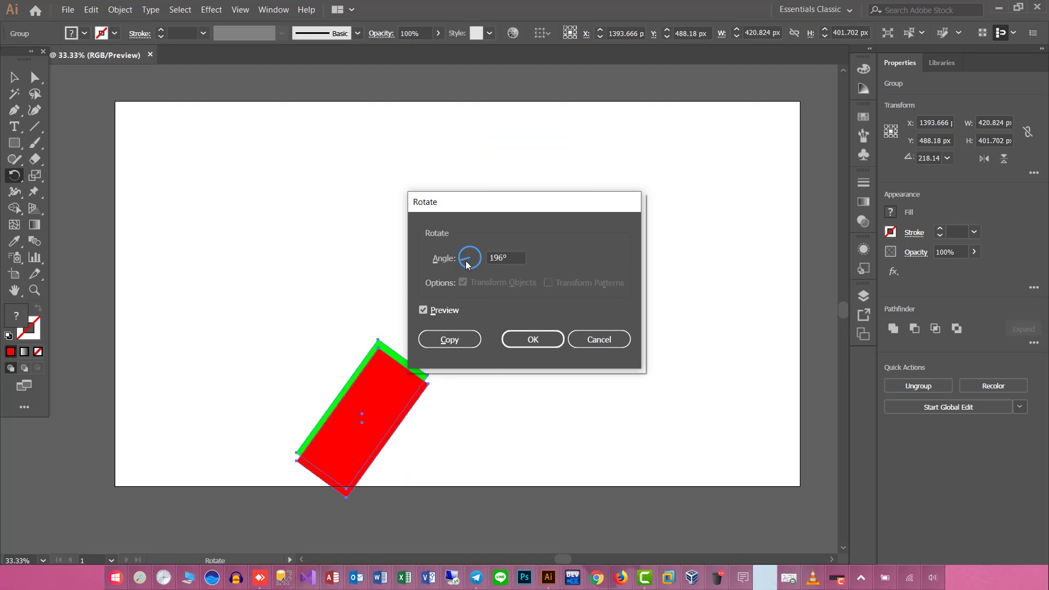
pyautogui.click(461, 255)
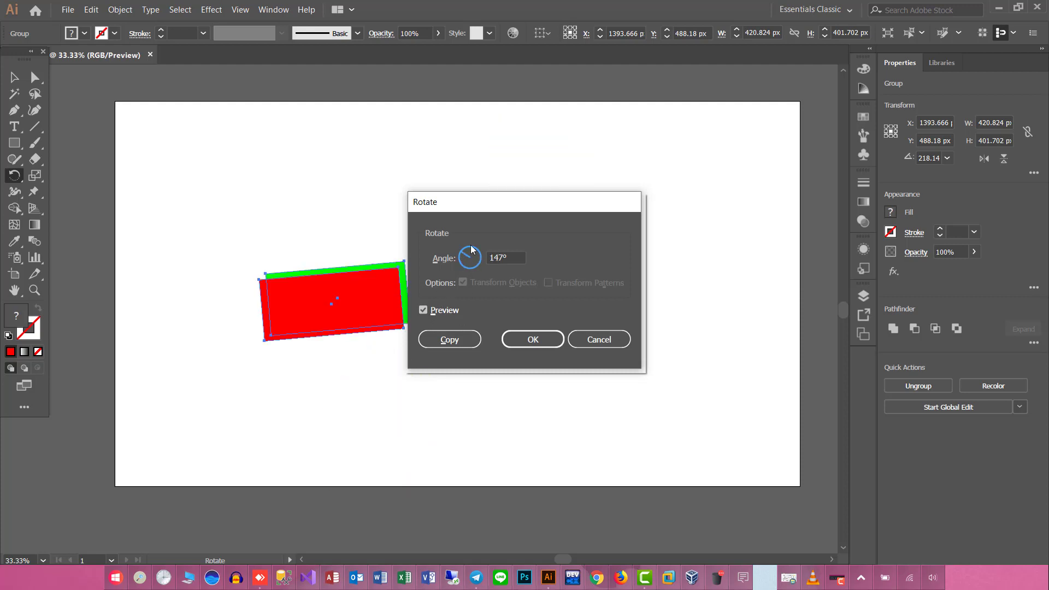
pyautogui.click(523, 346)
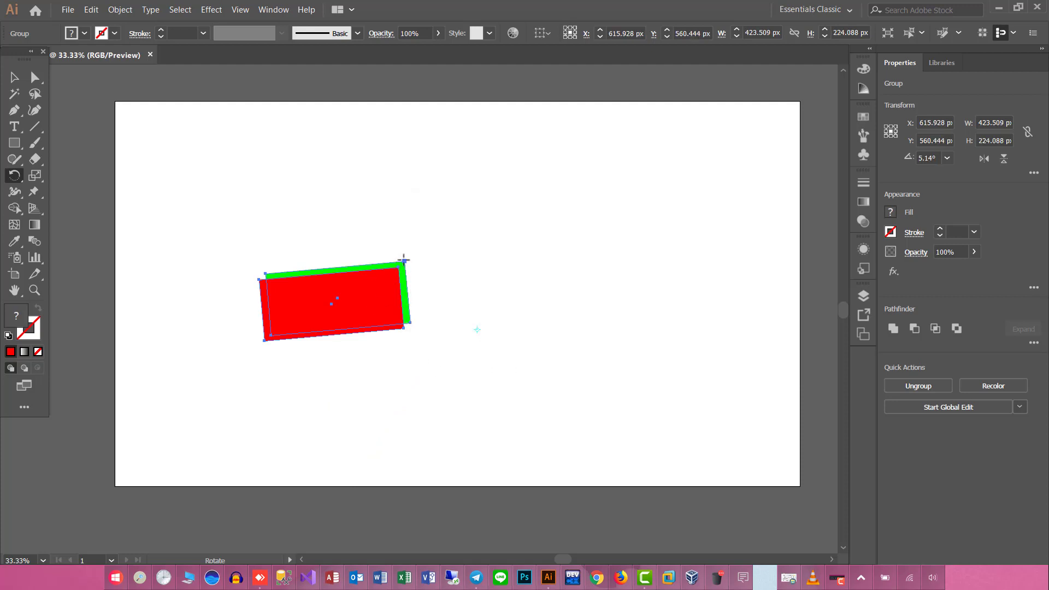
# - Rotate copies of the red-green group around the pivot, fanning them in an arc up to 243.18°
pyautogui.moveTo(405, 262); pyautogui.dragTo(474, 294)
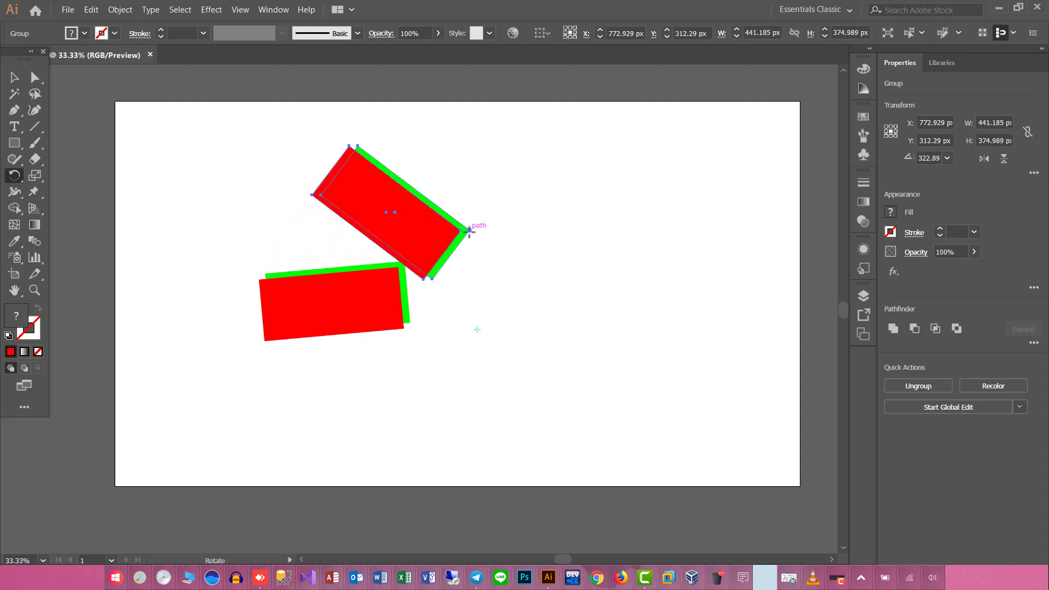
pyautogui.moveTo(473, 232)
pyautogui.mouseDown()
pyautogui.moveTo(548, 271)
pyautogui.moveTo(562, 299)
pyautogui.mouseUp()
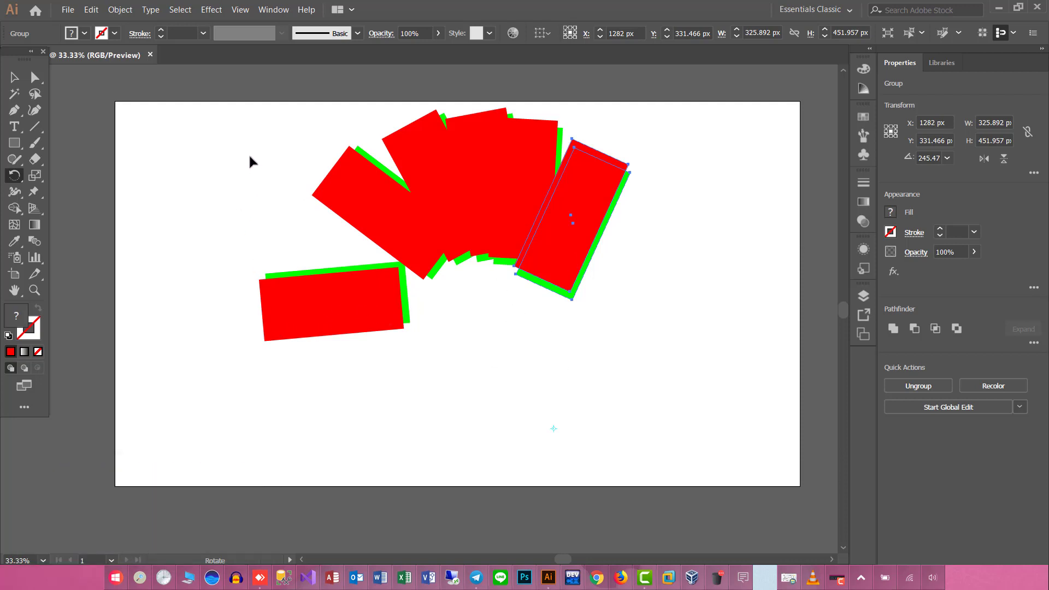
pyautogui.moveTo(453, 340); pyautogui.dragTo(457, 338)
# - Select all the rotated copies of the group and delete them
pyautogui.press('v')
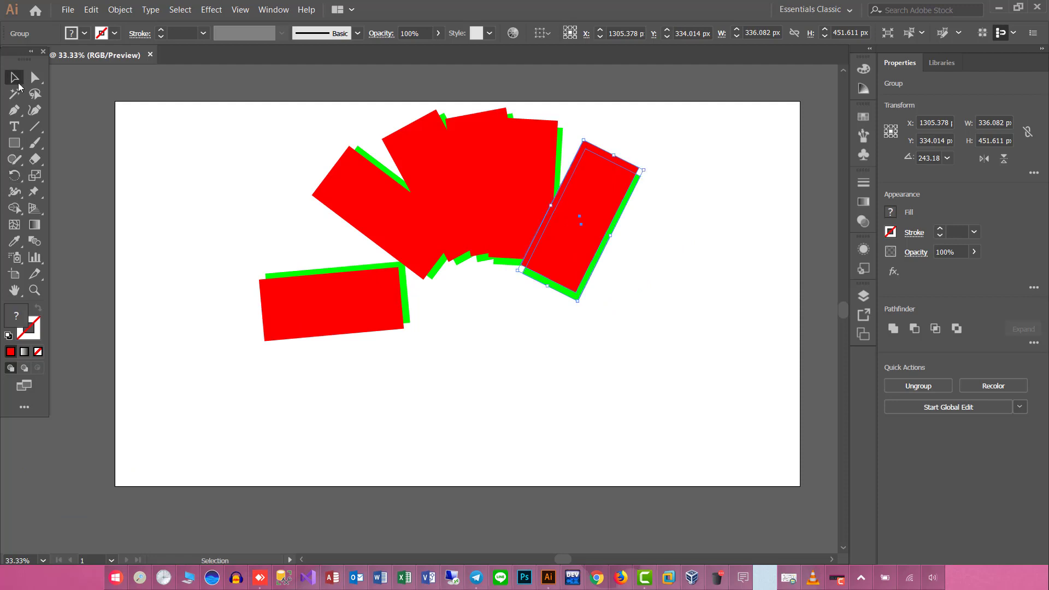
pyautogui.moveTo(275, 160); pyautogui.dragTo(653, 218)
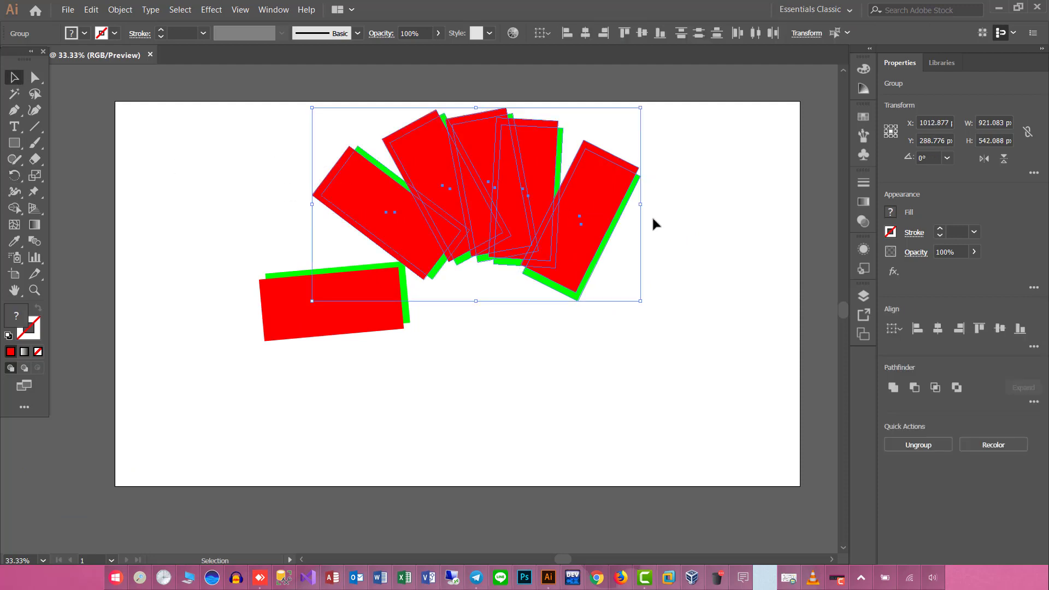
pyautogui.press('Delete')
# - Move the remaining red-green group up and right toward the artboard centre
pyautogui.moveTo(321, 322); pyautogui.dragTo(433, 252)
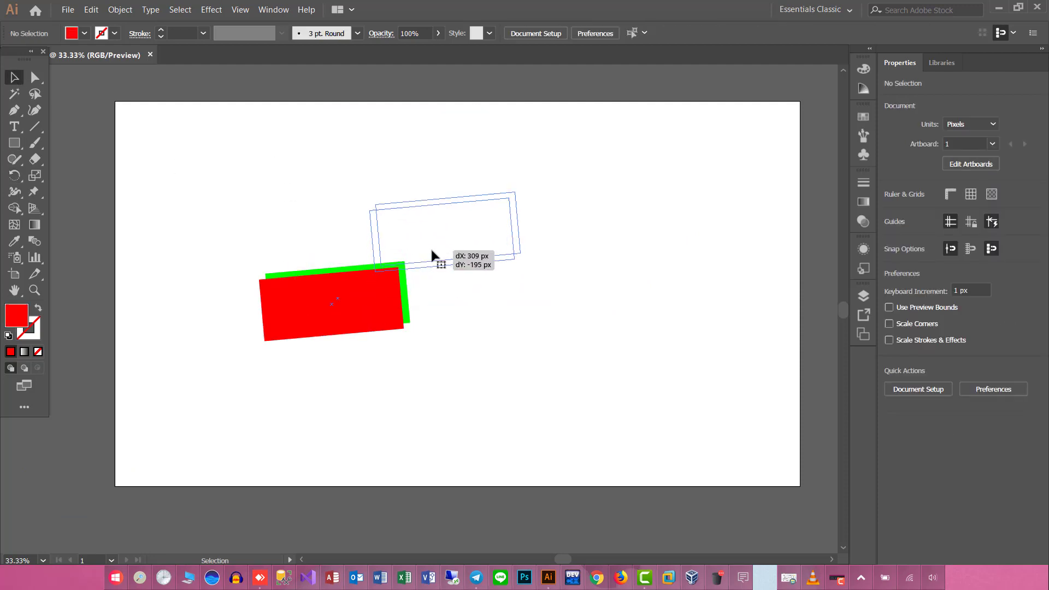
pyautogui.click(477, 326)
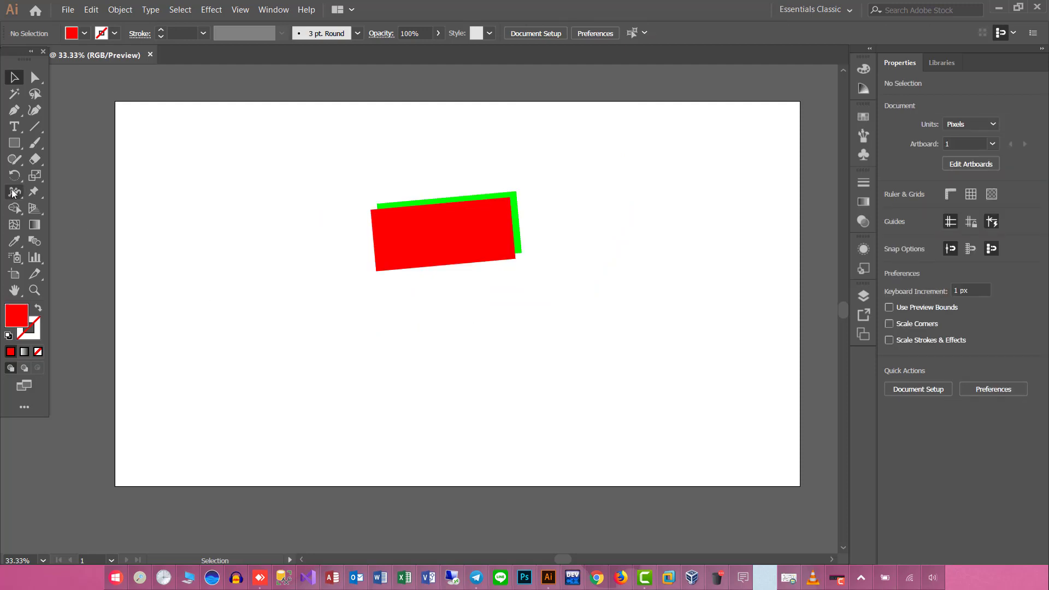
pyautogui.moveTo(15, 192); pyautogui.dragTo(45, 211)
pyautogui.moveTo(15, 176); pyautogui.dragTo(66, 198)
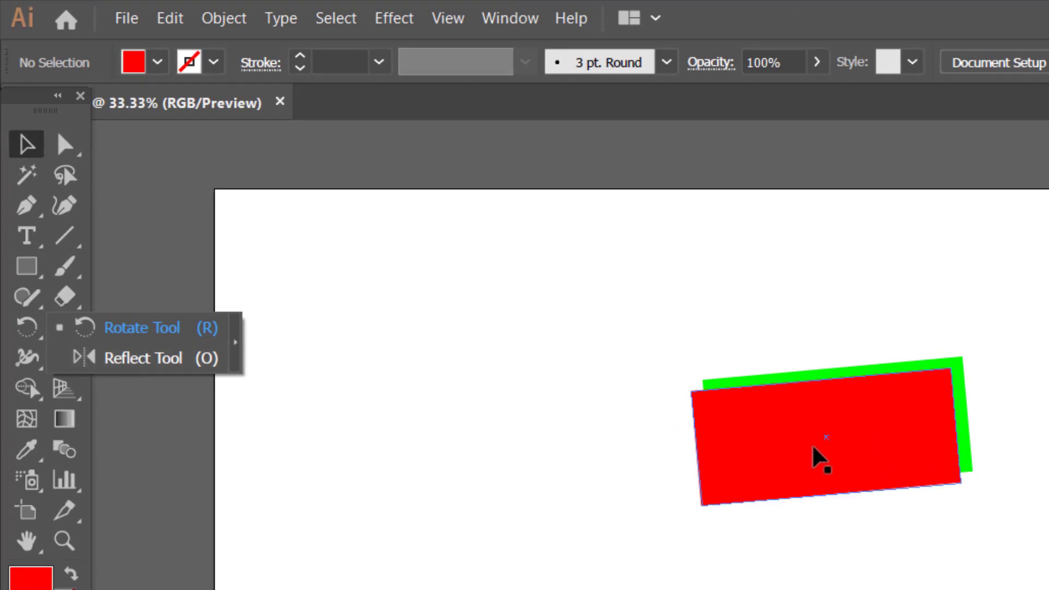
# - Select the red-green group and try reflecting it by hand with the Reflect tool
pyautogui.click(814, 461)
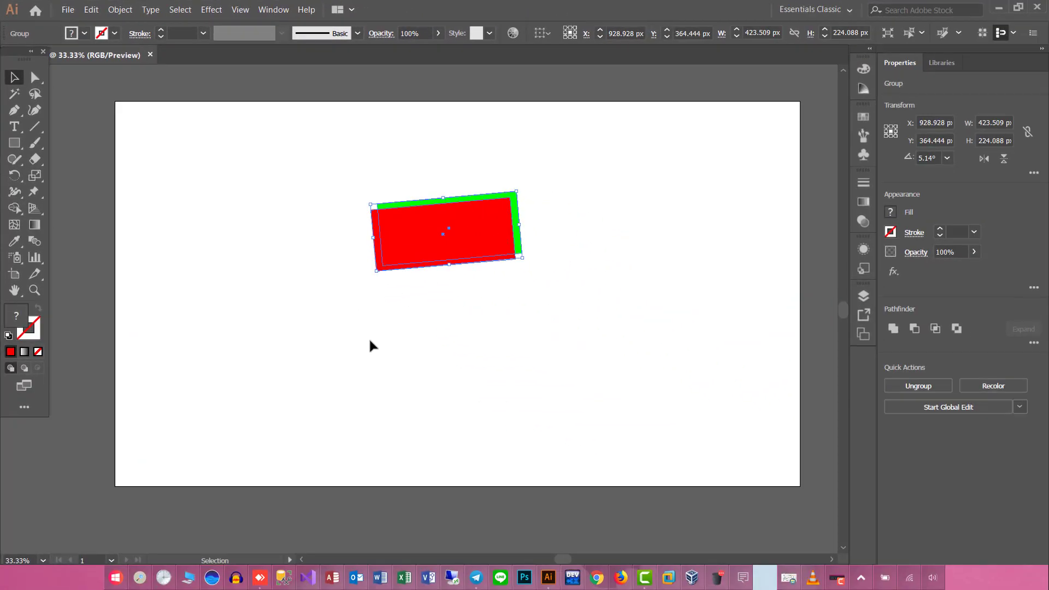
pyautogui.moveTo(14, 175); pyautogui.dragTo(59, 198)
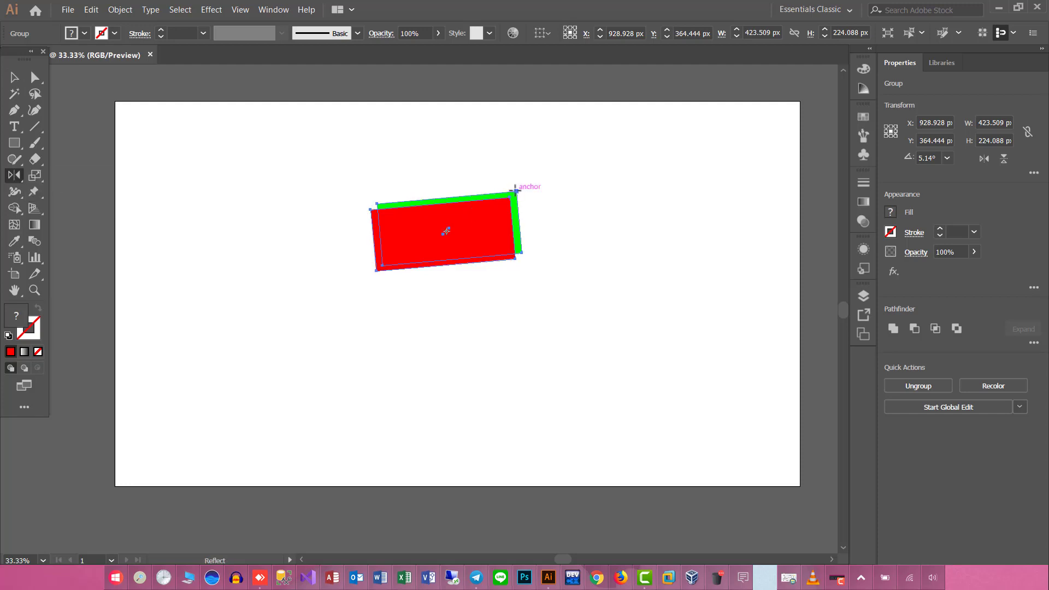
pyautogui.moveTo(523, 188); pyautogui.dragTo(526, 244)
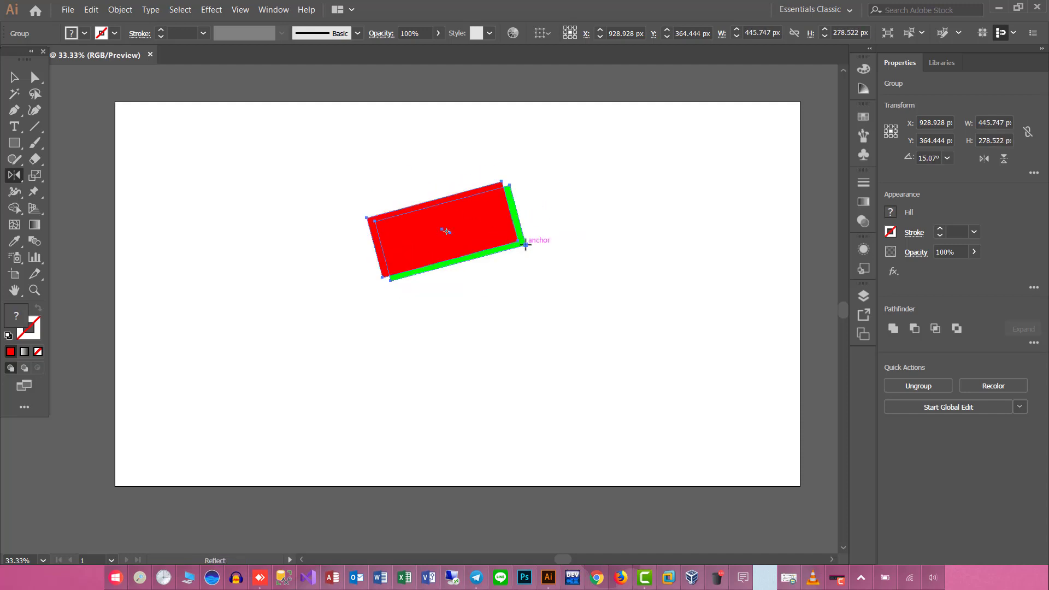
# - Compare vertical and horizontal axes in the Reflect dialog, then reflect the group across a 257° axis
pyautogui.keyDown('alt'); pyautogui.click(528, 249); pyautogui.keyUp('alt')
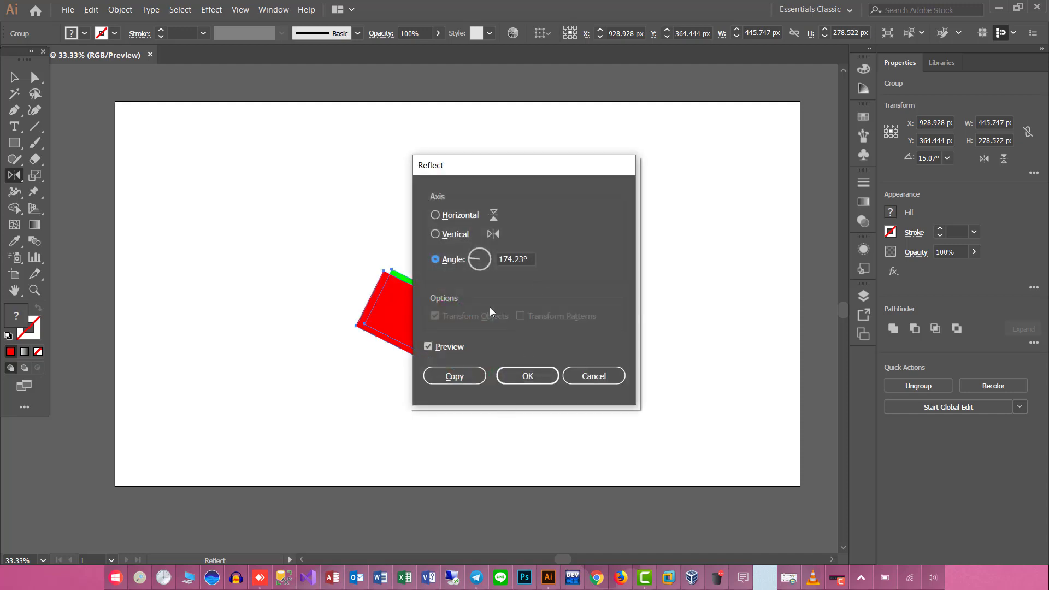
pyautogui.click(450, 233)
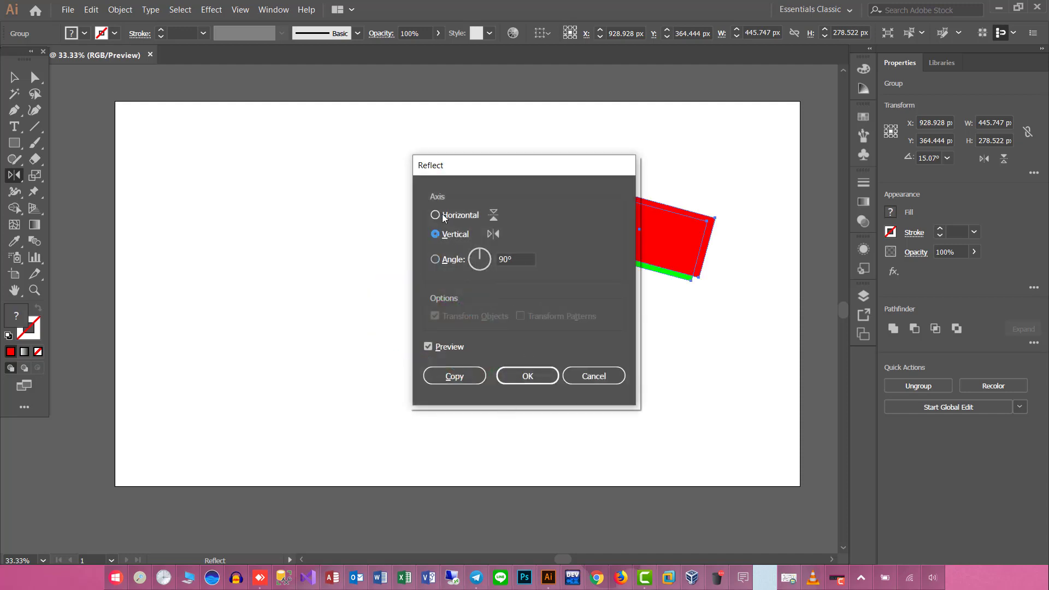
pyautogui.click(443, 216)
pyautogui.click(445, 231)
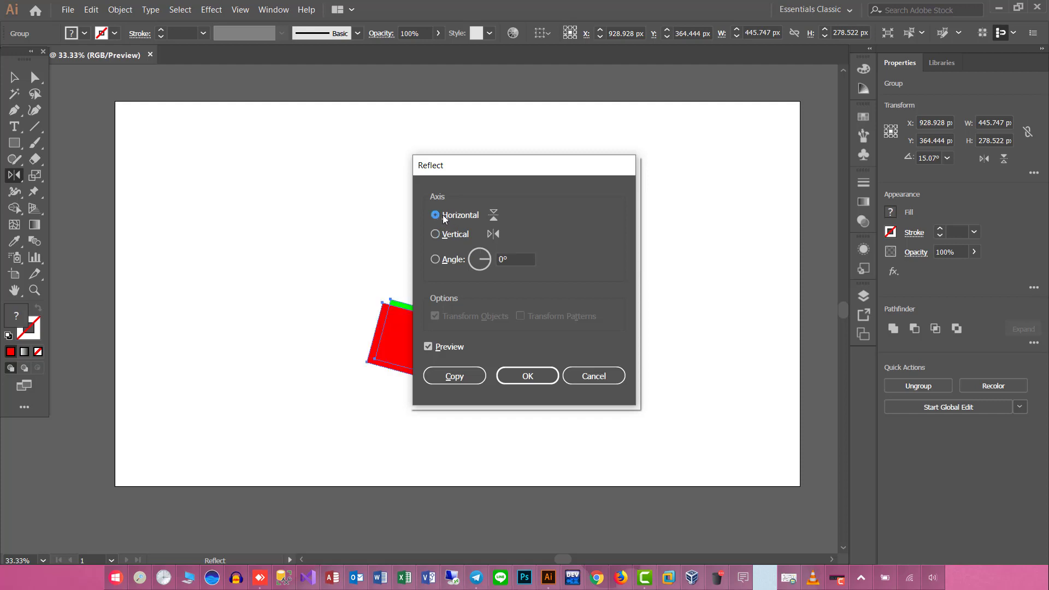
pyautogui.click(445, 235)
pyautogui.click(444, 260)
pyautogui.moveTo(479, 268); pyautogui.dragTo(473, 279)
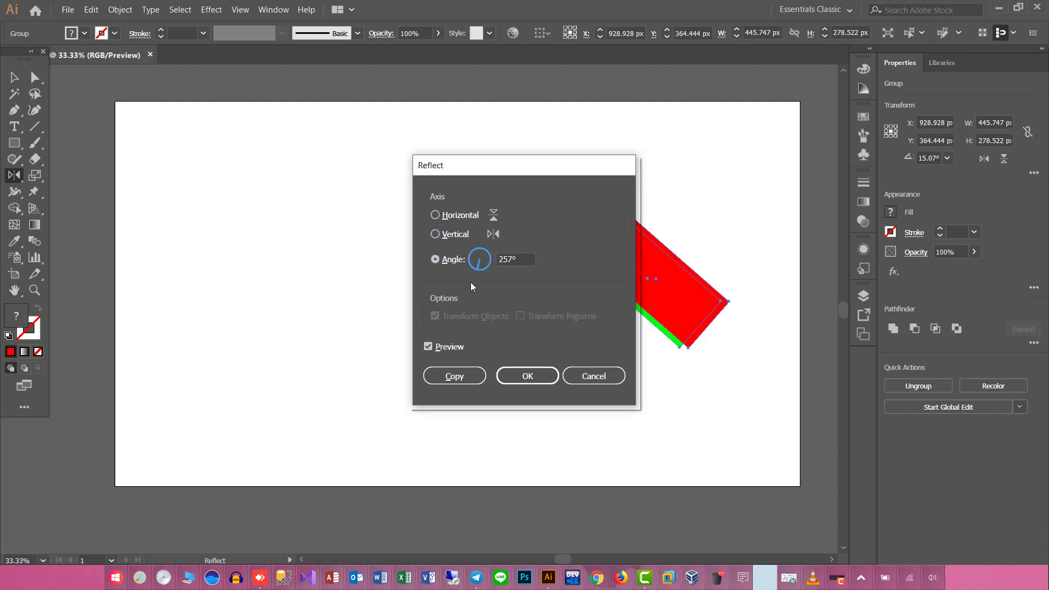
pyautogui.click(527, 376)
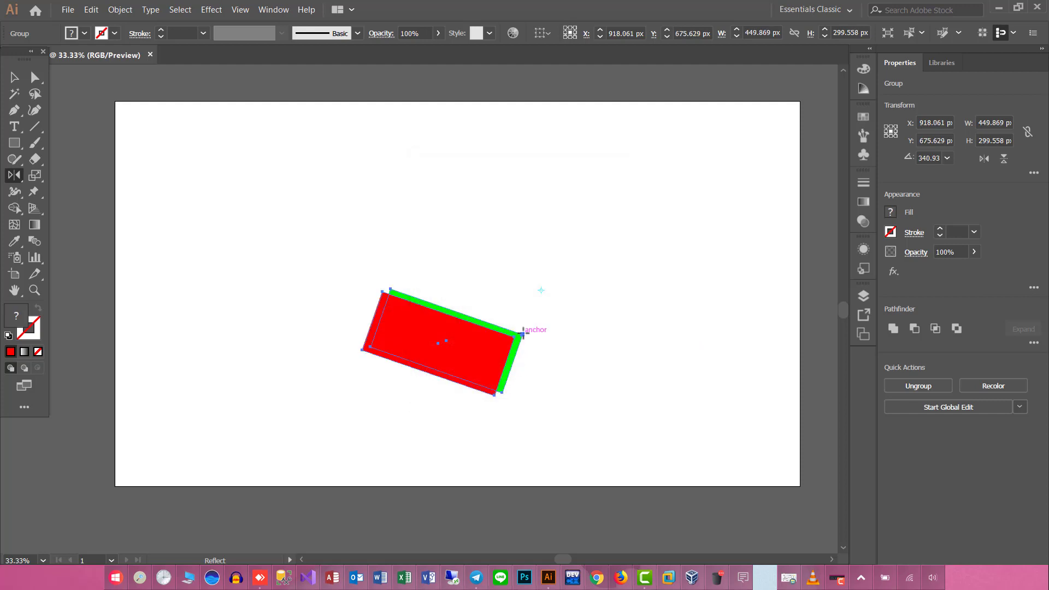
# - Add two reflected copies around the pivot, forming a V-shaped chain of four rectangles
pyautogui.moveTo(523, 332)
pyautogui.mouseDown()
pyautogui.moveTo(528, 346)
pyautogui.moveTo(534, 273)
pyautogui.moveTo(523, 296)
pyautogui.mouseUp()
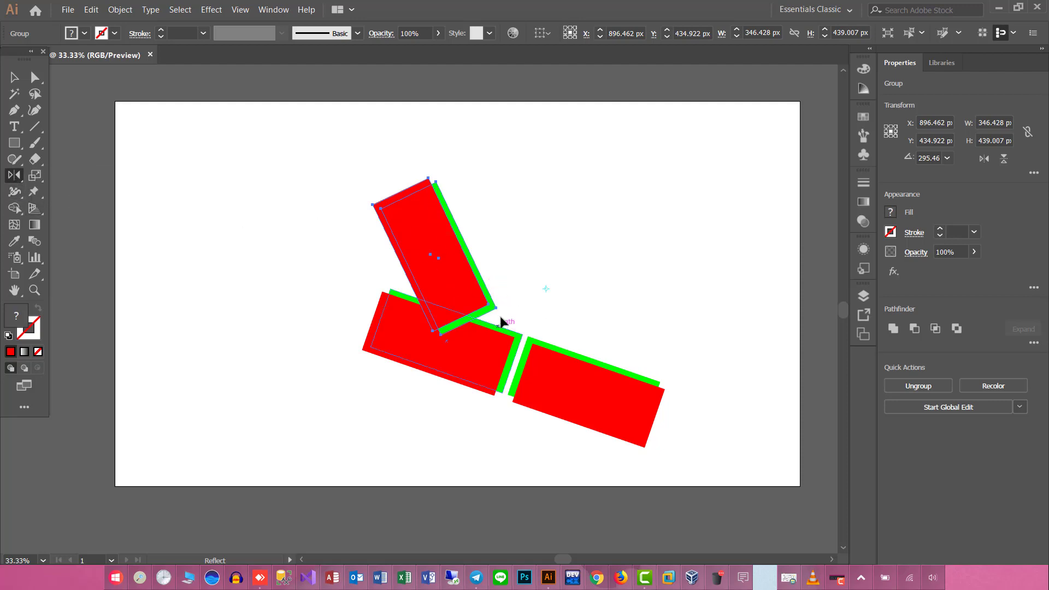
pyautogui.moveTo(495, 309)
pyautogui.mouseDown()
pyautogui.moveTo(551, 295)
pyautogui.moveTo(543, 281)
pyautogui.moveTo(548, 293)
pyautogui.mouseUp()
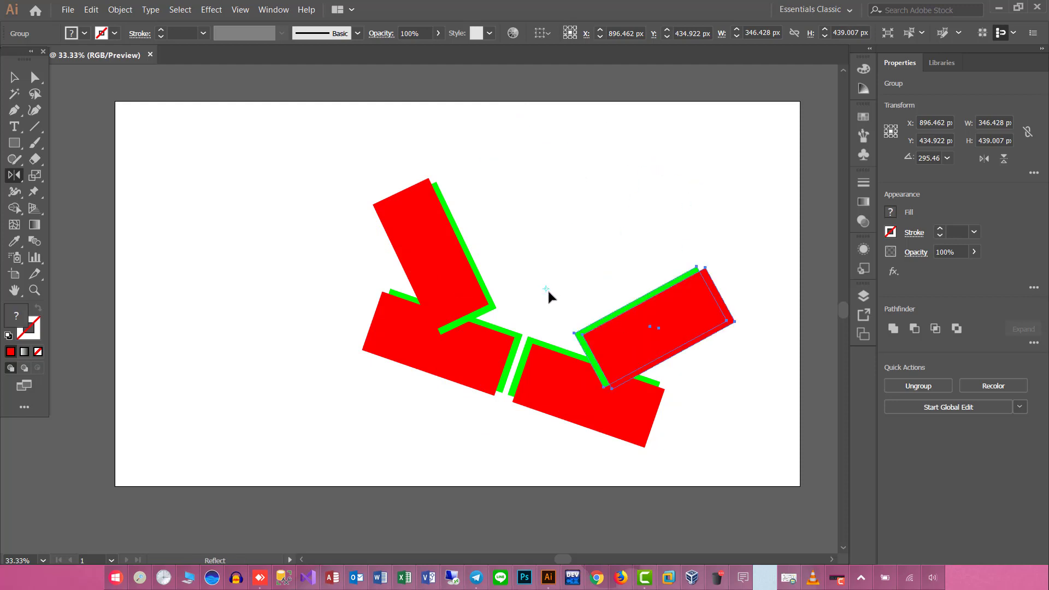
# - Select all four rectangles, nudge and tilt them slightly, then delete them all
pyautogui.click(14, 77)
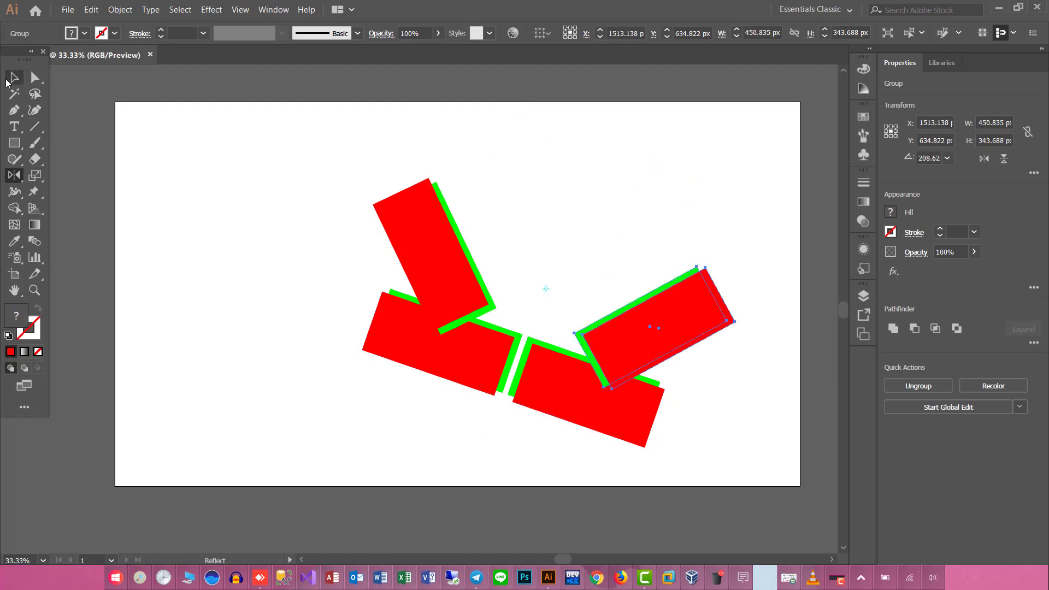
pyautogui.moveTo(306, 188); pyautogui.dragTo(698, 426)
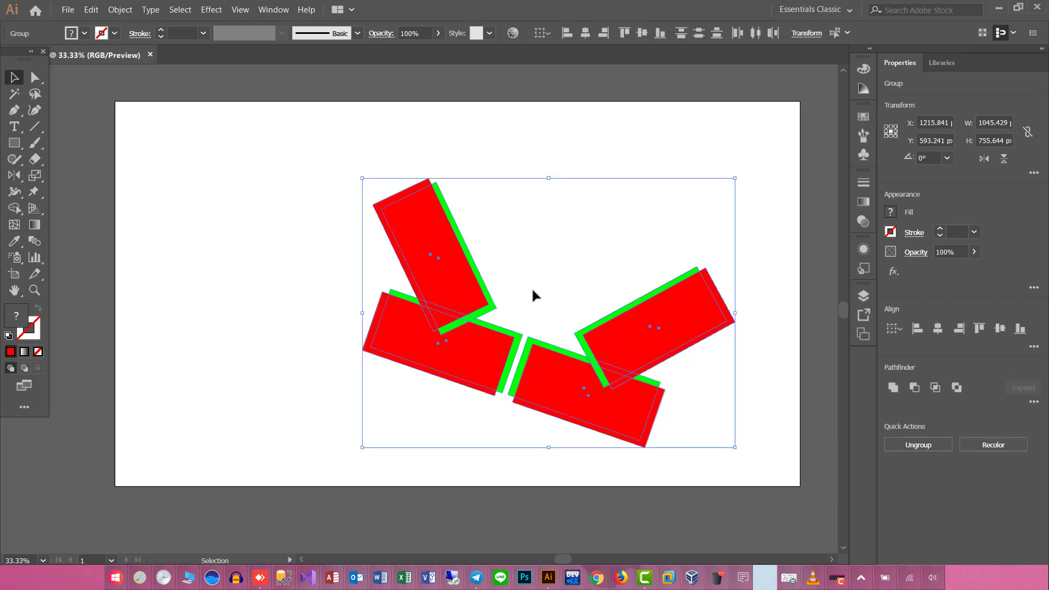
pyautogui.moveTo(624, 345); pyautogui.dragTo(573, 306)
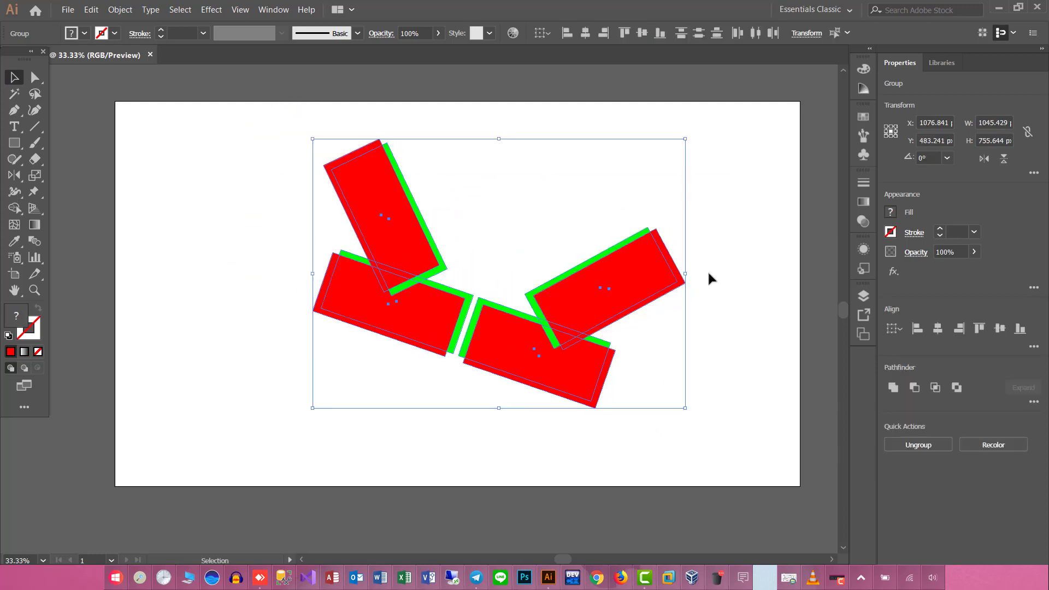
pyautogui.moveTo(691, 134); pyautogui.dragTo(665, 86)
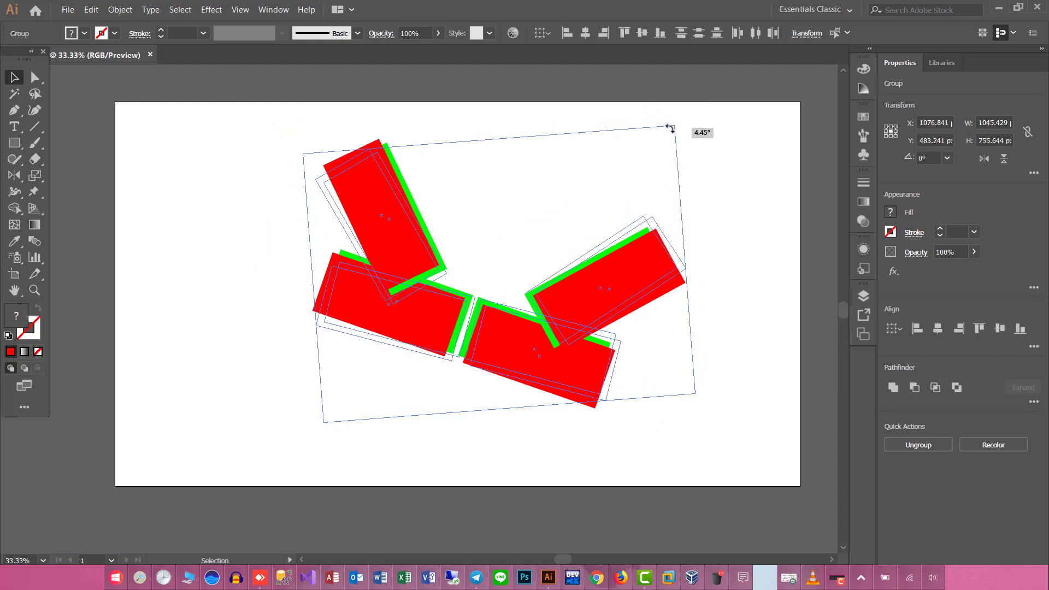
pyautogui.moveTo(664, 86); pyautogui.dragTo(675, 125)
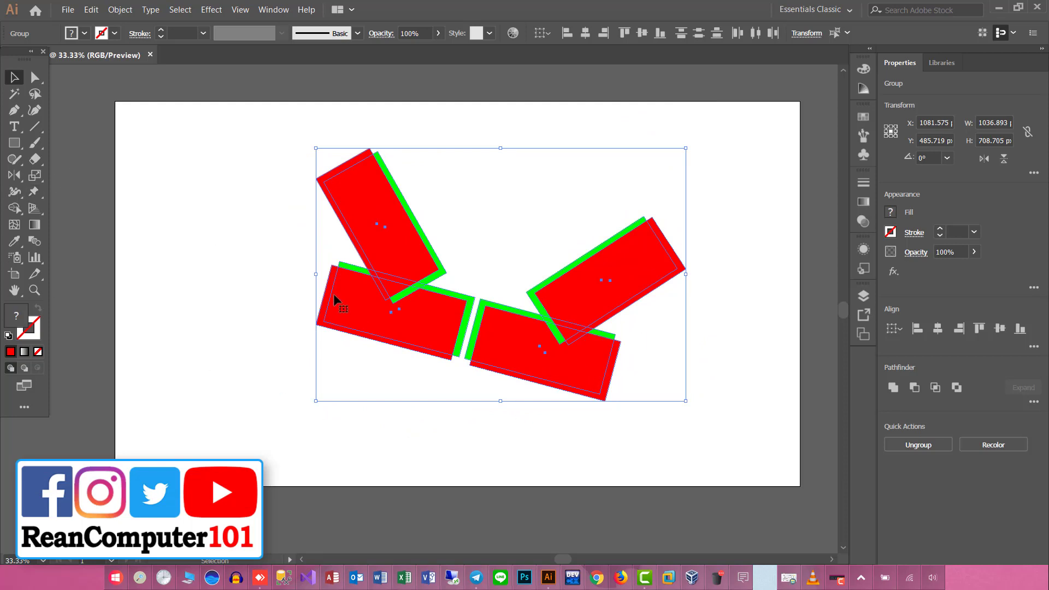
pyautogui.press('Delete')
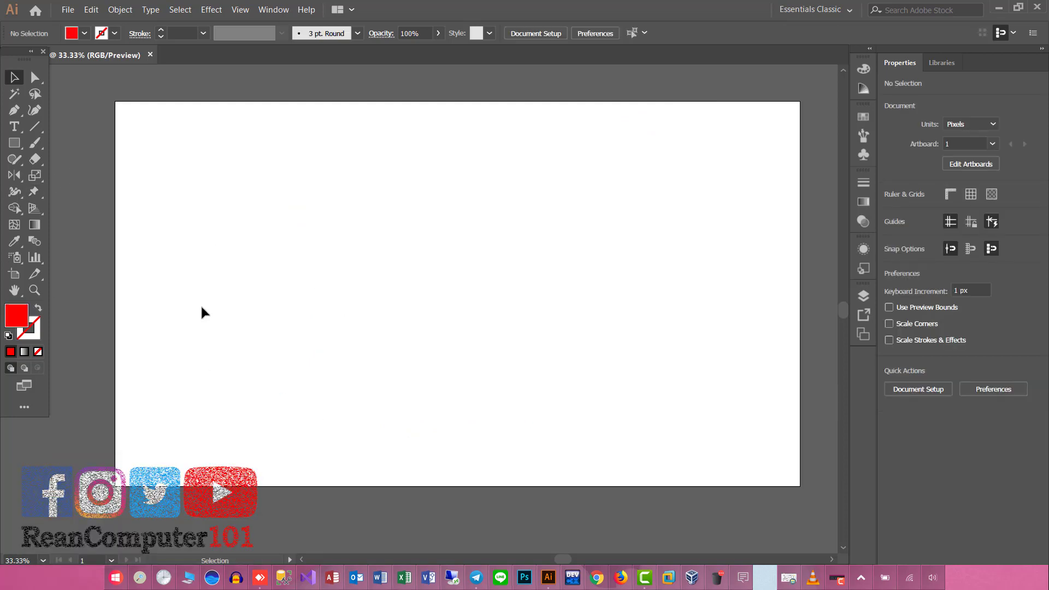
# - Draw a red 544 × 272 px rectangle near the middle of the artboard
pyautogui.click(18, 195)
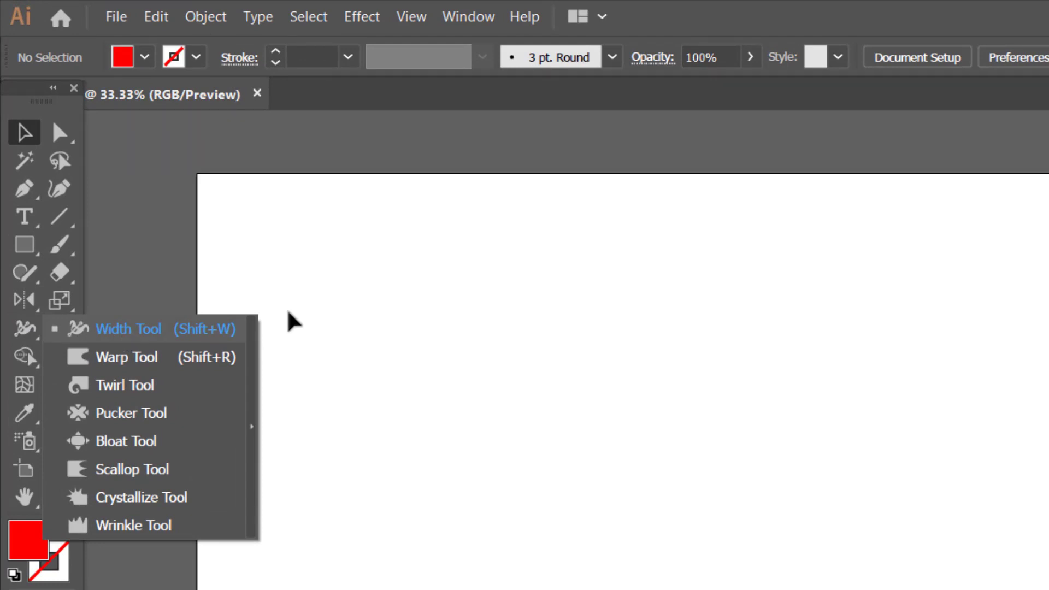
pyautogui.click(325, 301)
pyautogui.click(24, 245)
pyautogui.click(116, 244)
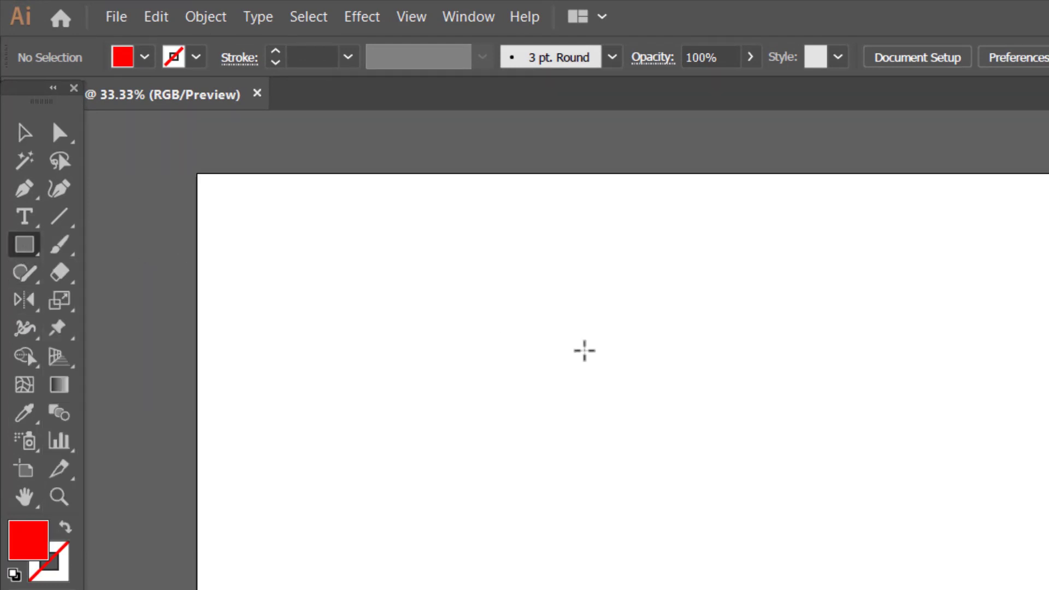
pyautogui.moveTo(599, 363); pyautogui.dragTo(931, 527)
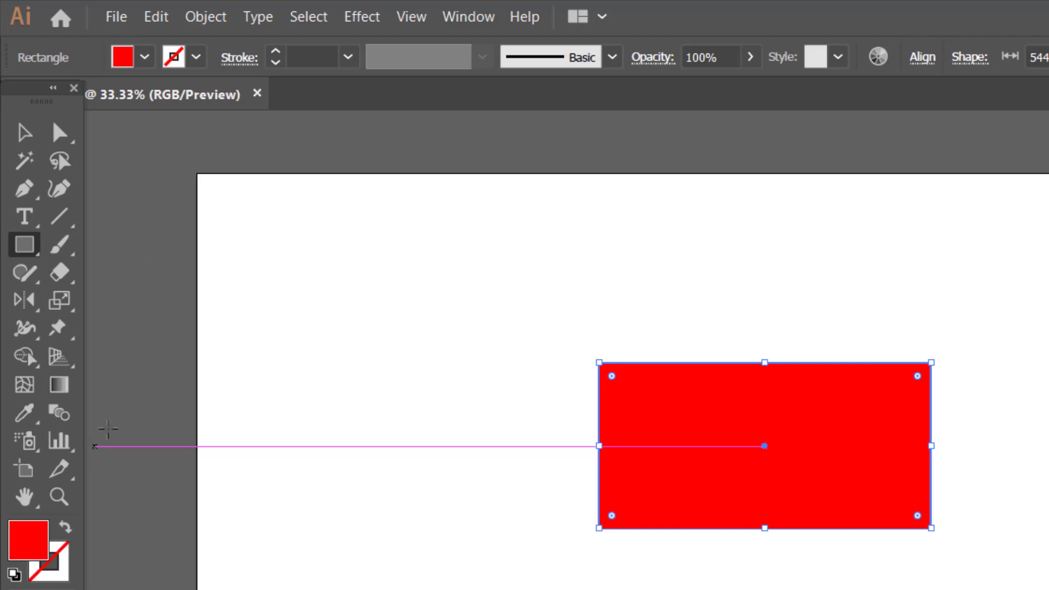
pyautogui.click(150, 300)
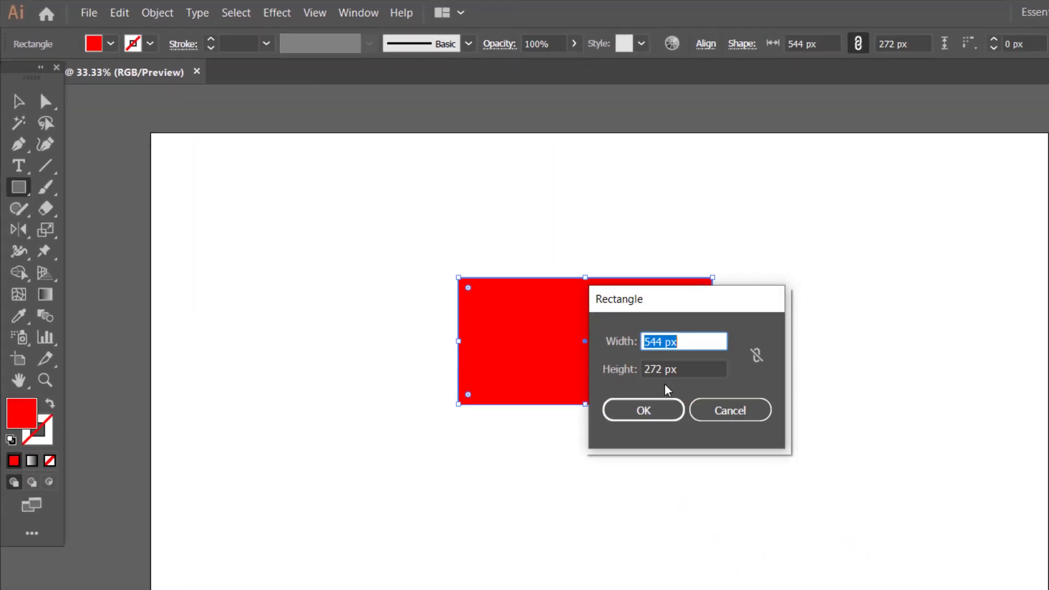
pyautogui.click(953, 533)
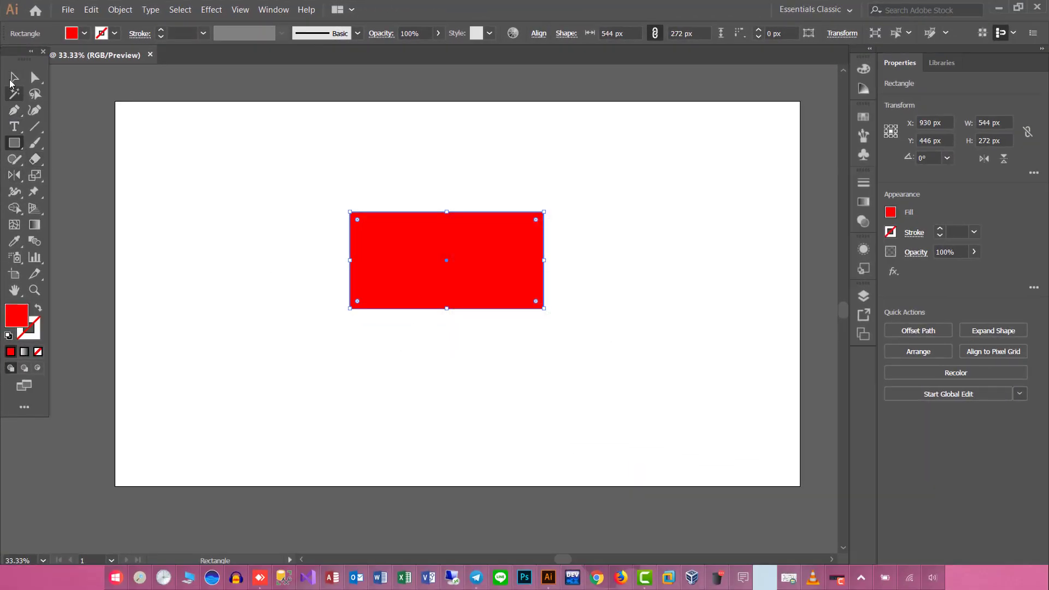
pyautogui.click(14, 77)
pyautogui.click(14, 193)
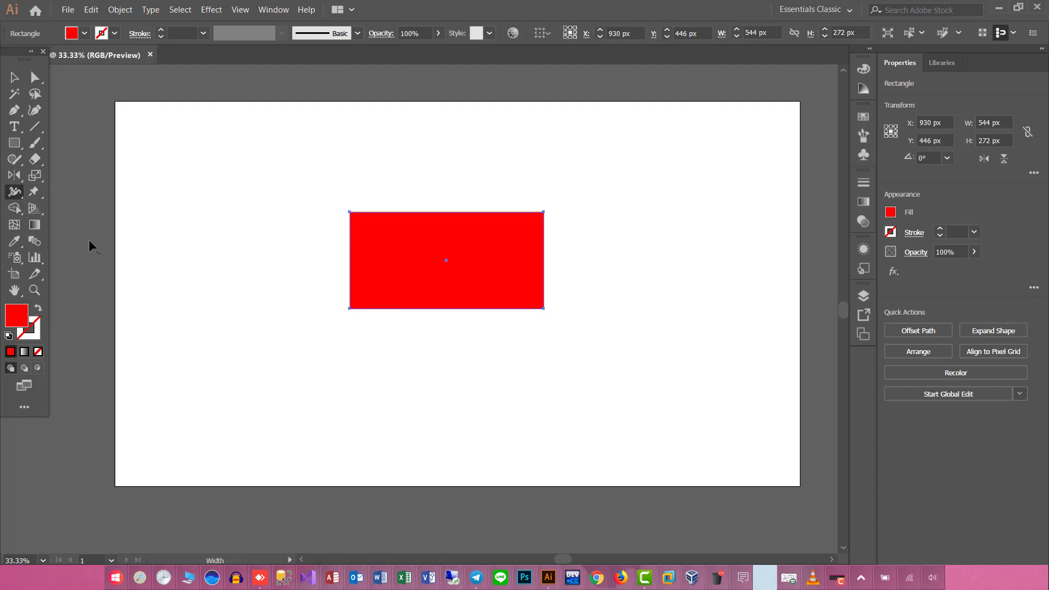
# - Warp the rectangle's top-right and bottom-right corners into rounded bulges with the Warp Tool
pyautogui.click(15, 191)
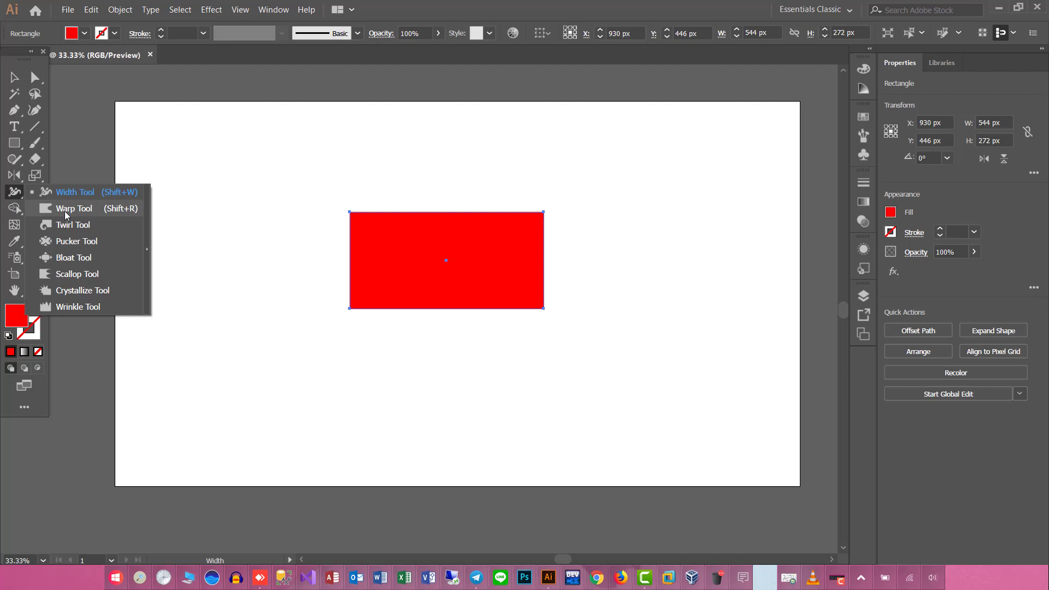
pyautogui.press('Escape')
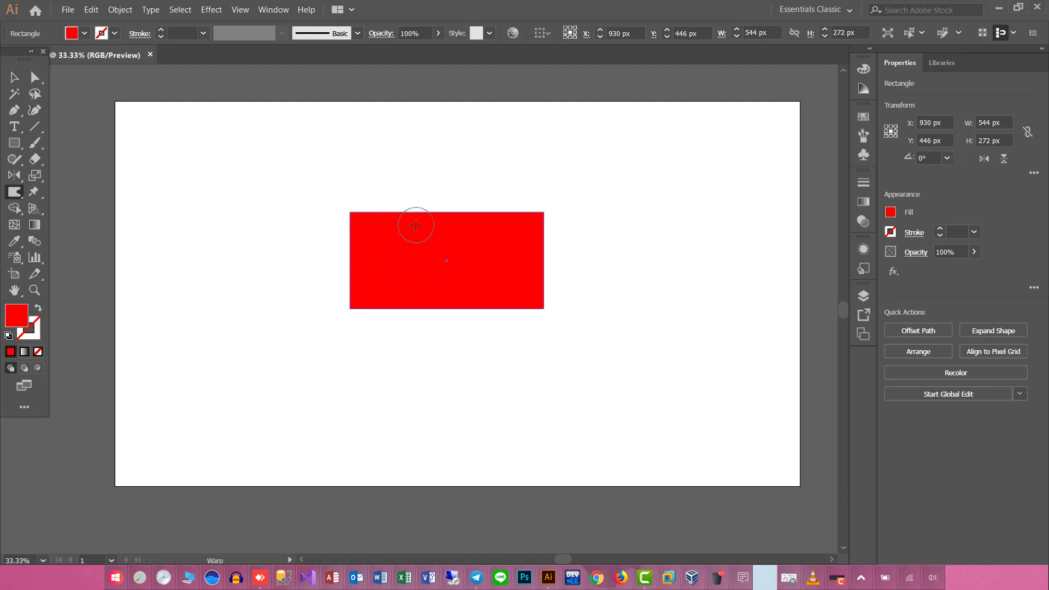
pyautogui.moveTo(415, 224); pyautogui.dragTo(413, 208)
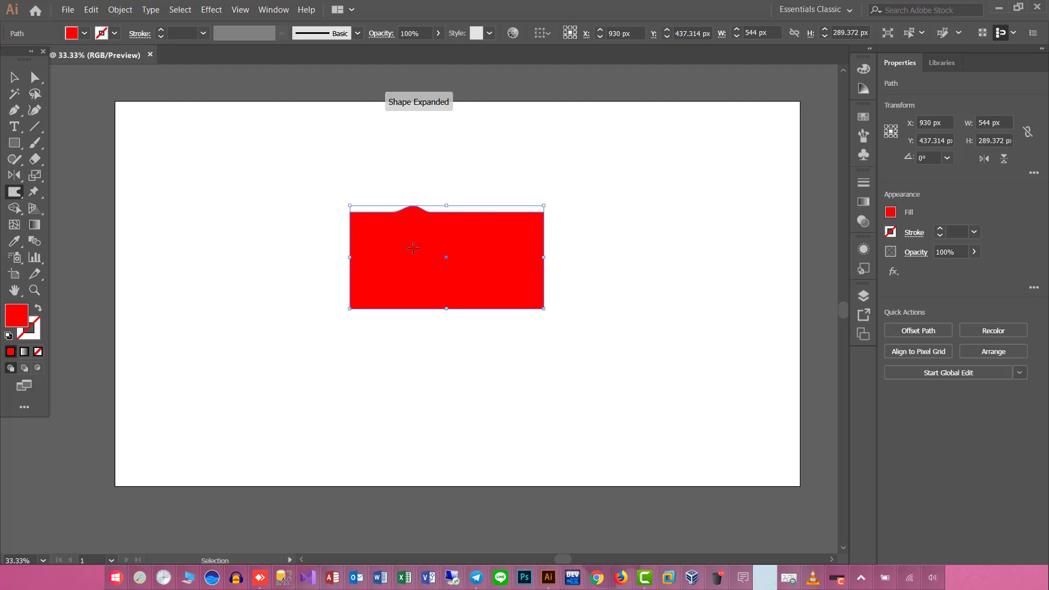
pyautogui.hotkey('ctrl', 'z')
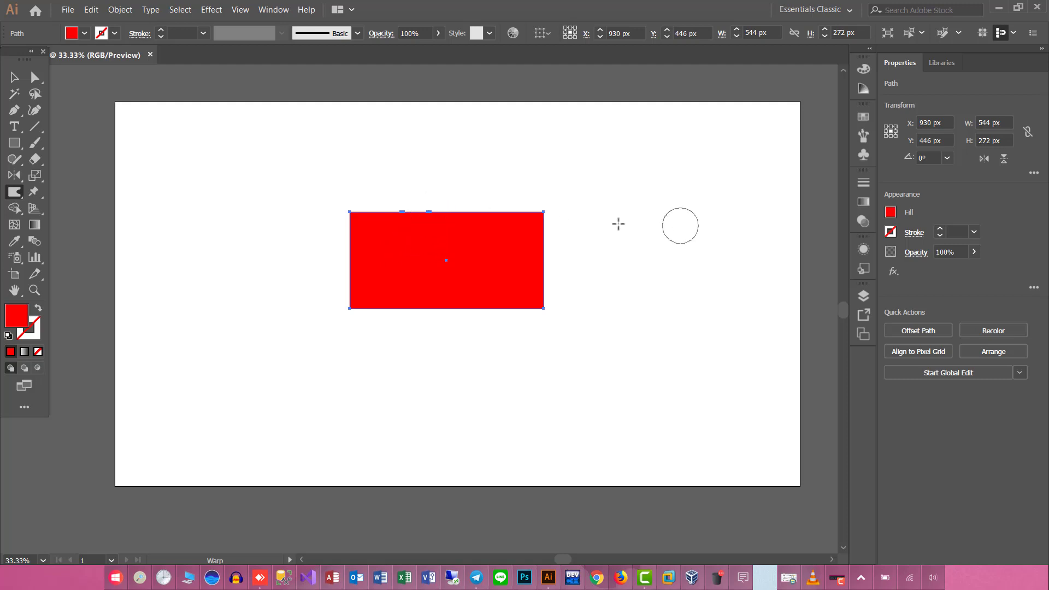
pyautogui.moveTo(535, 219)
pyautogui.mouseDown()
pyautogui.moveTo(536, 181)
pyautogui.moveTo(535, 202)
pyautogui.moveTo(491, 246)
pyautogui.mouseUp()
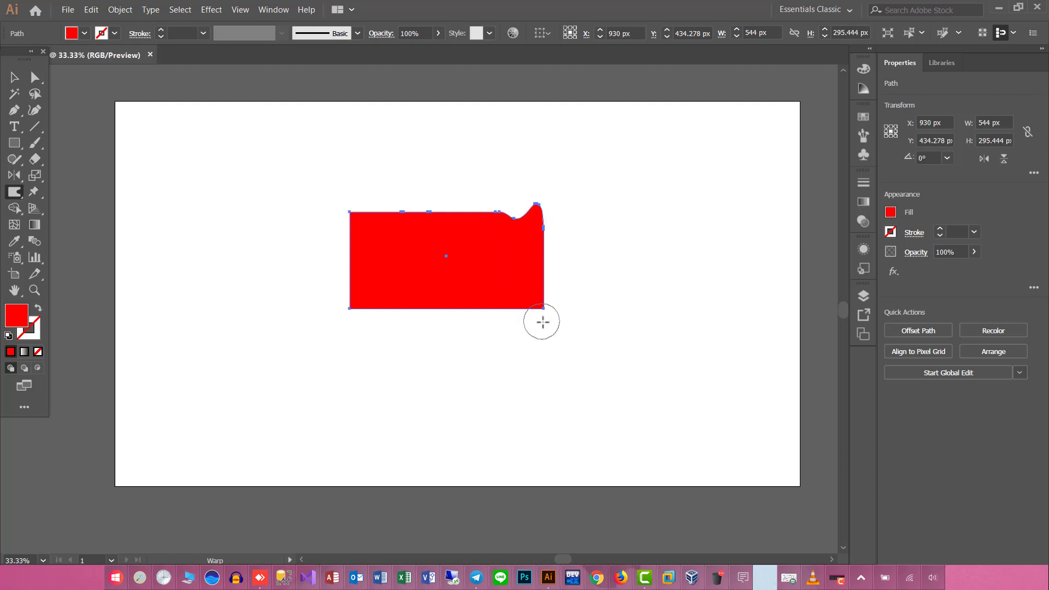
pyautogui.moveTo(543, 311); pyautogui.dragTo(511, 264)
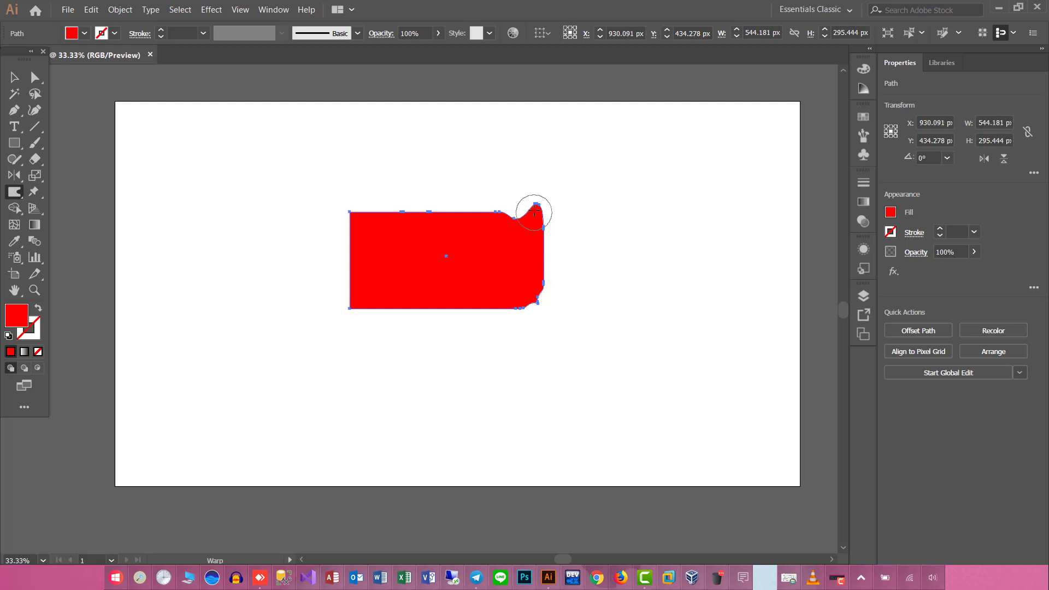
pyautogui.moveTo(538, 204); pyautogui.dragTo(520, 239)
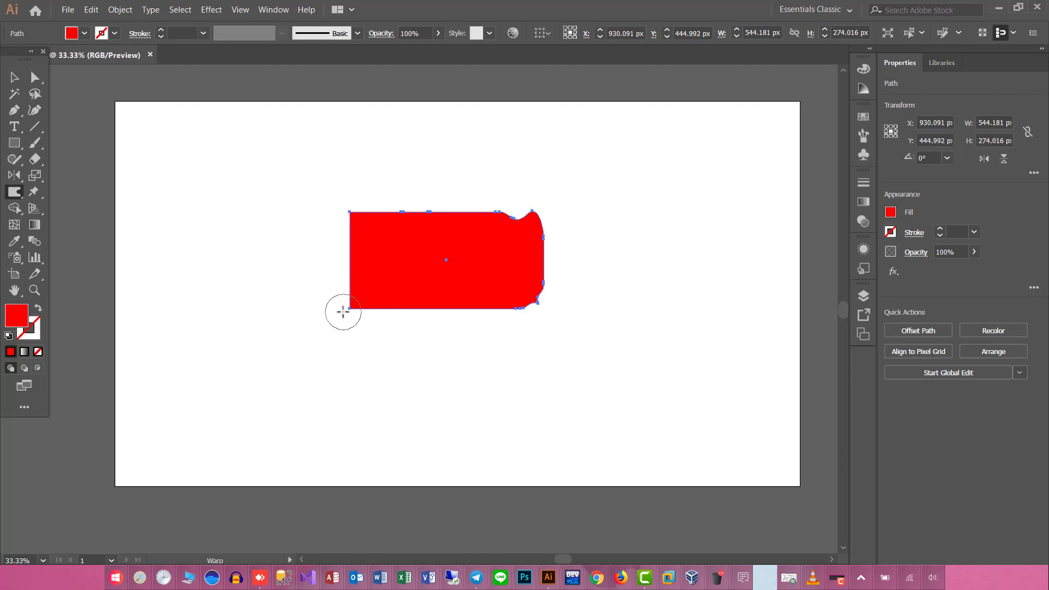
# - Dent the left corners and the top and bottom edges into wavy bumps
pyautogui.moveTo(353, 309); pyautogui.dragTo(398, 288)
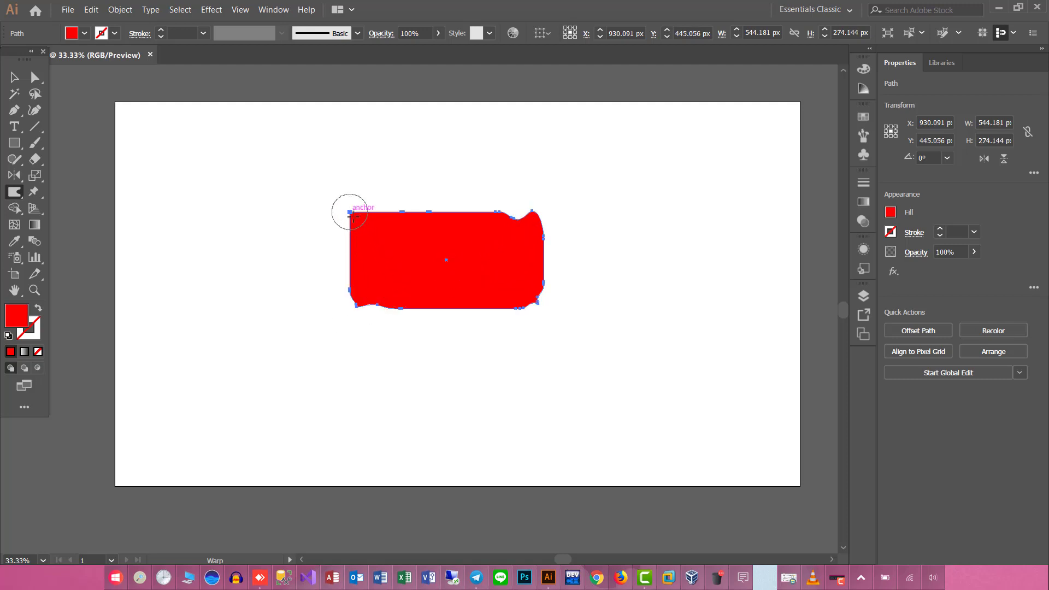
pyautogui.moveTo(352, 211); pyautogui.dragTo(385, 241)
pyautogui.moveTo(433, 206); pyautogui.dragTo(442, 246)
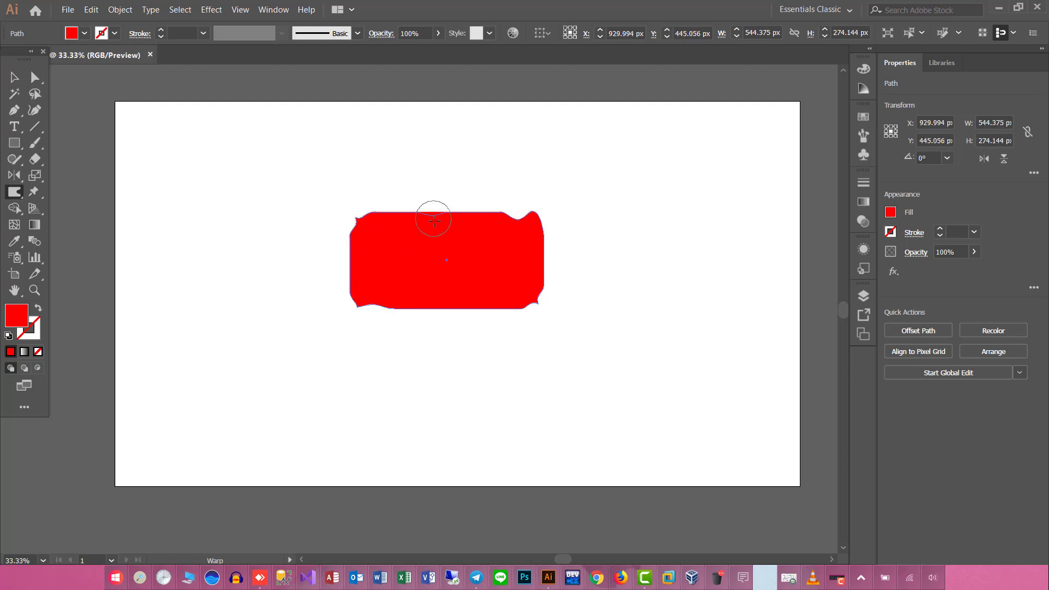
pyautogui.moveTo(398, 310); pyautogui.dragTo(402, 302)
pyautogui.click(410, 246)
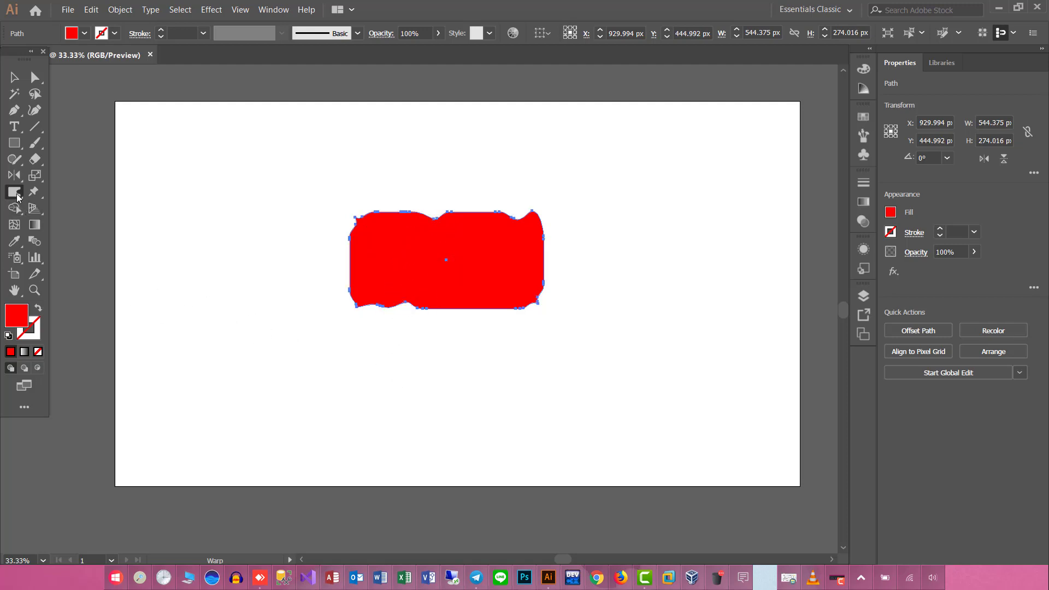
pyautogui.click(17, 195)
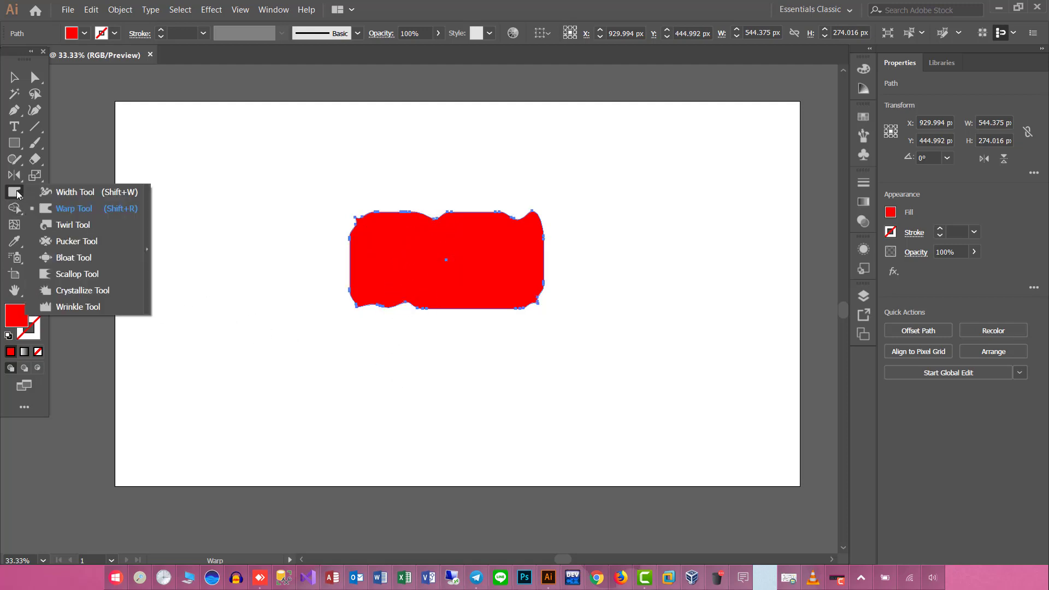
# - Twirl spirals into both bottom corners, the top-right bump, and the top and bottom edge notches
pyautogui.click(60, 225)
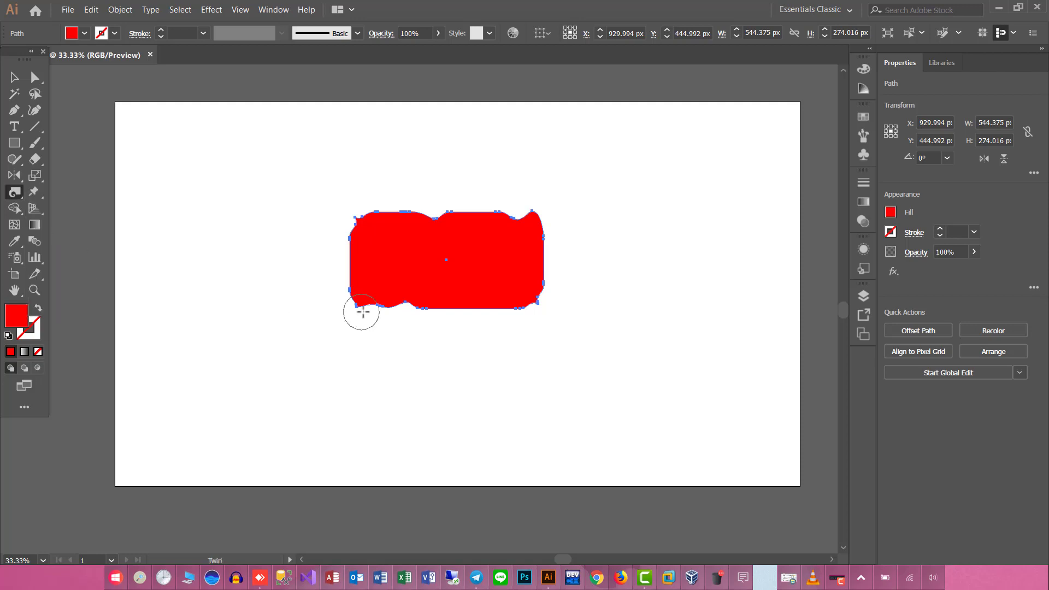
pyautogui.click(18, 195)
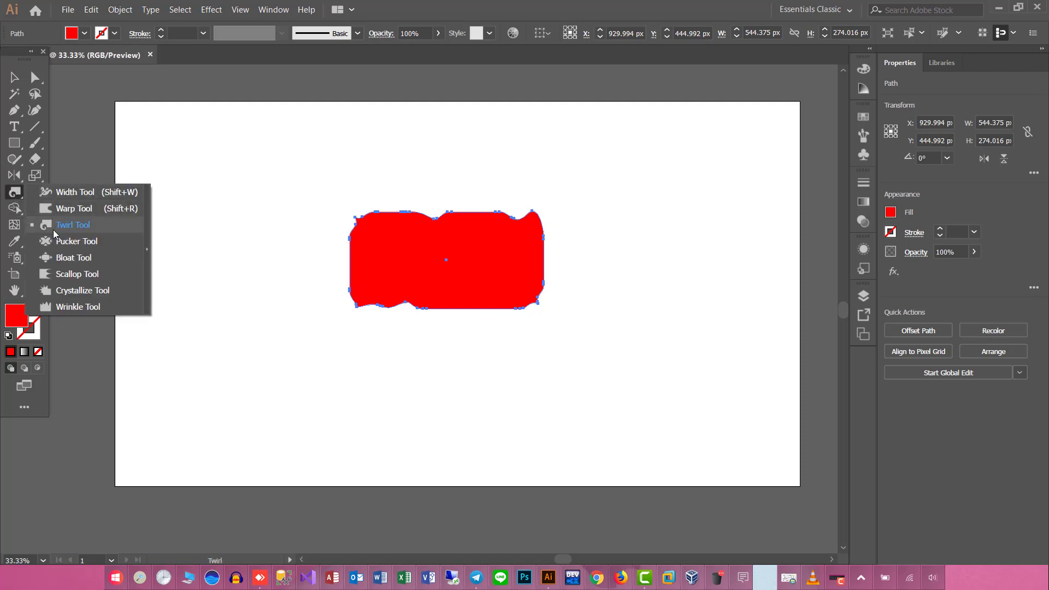
pyautogui.click(18, 197)
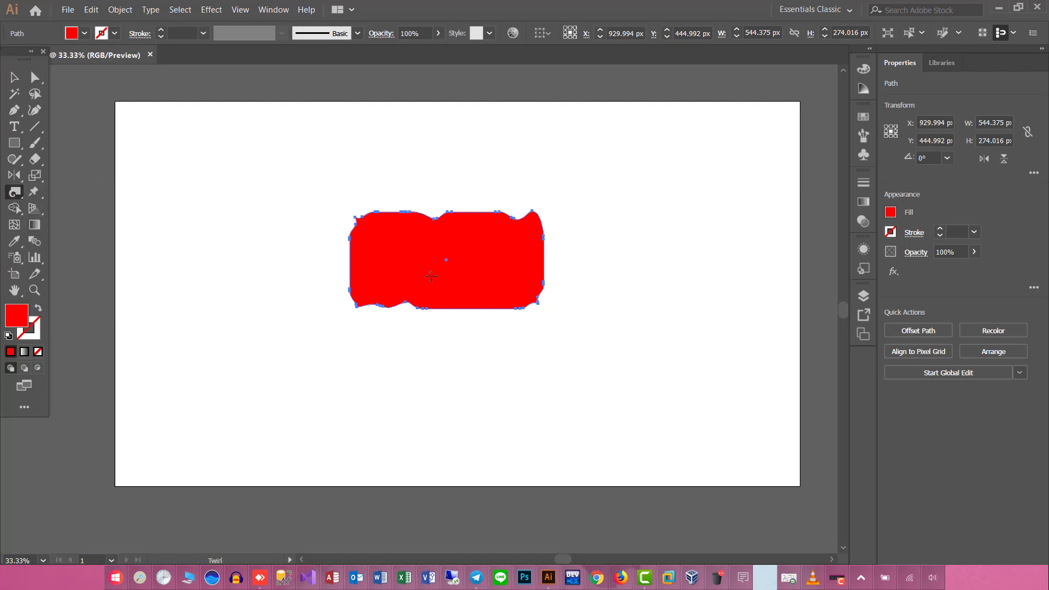
pyautogui.click(380, 306)
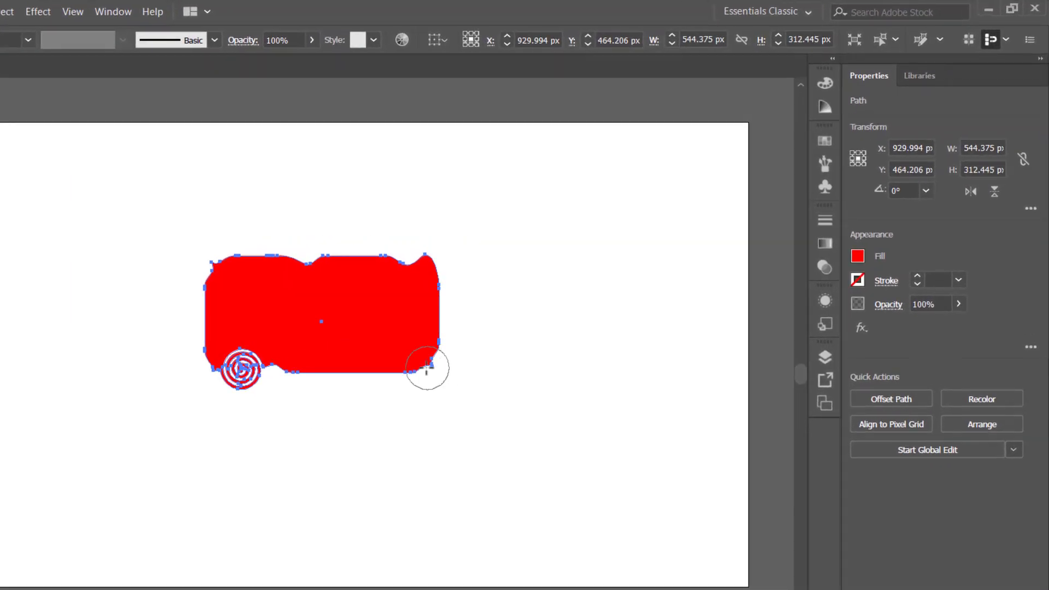
pyautogui.click(426, 368)
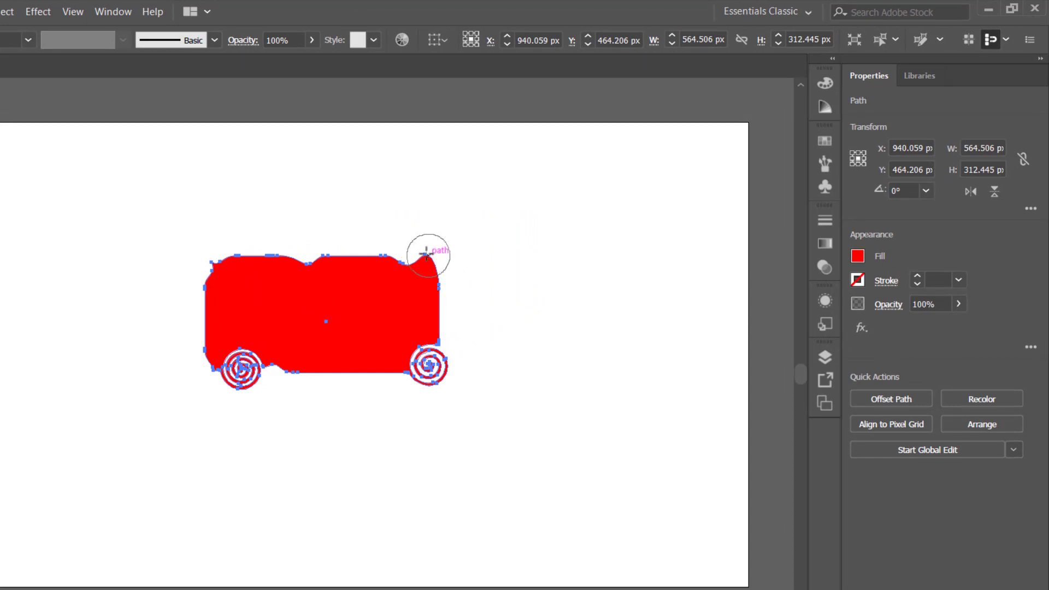
pyautogui.moveTo(425, 255); pyautogui.dragTo(426, 255)
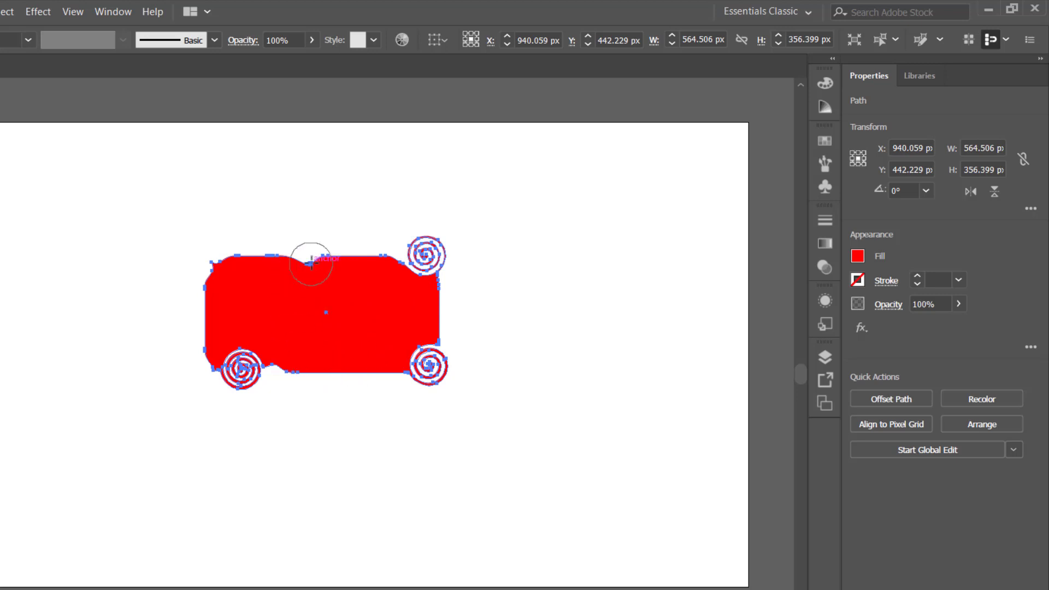
pyautogui.moveTo(309, 262); pyautogui.dragTo(311, 264)
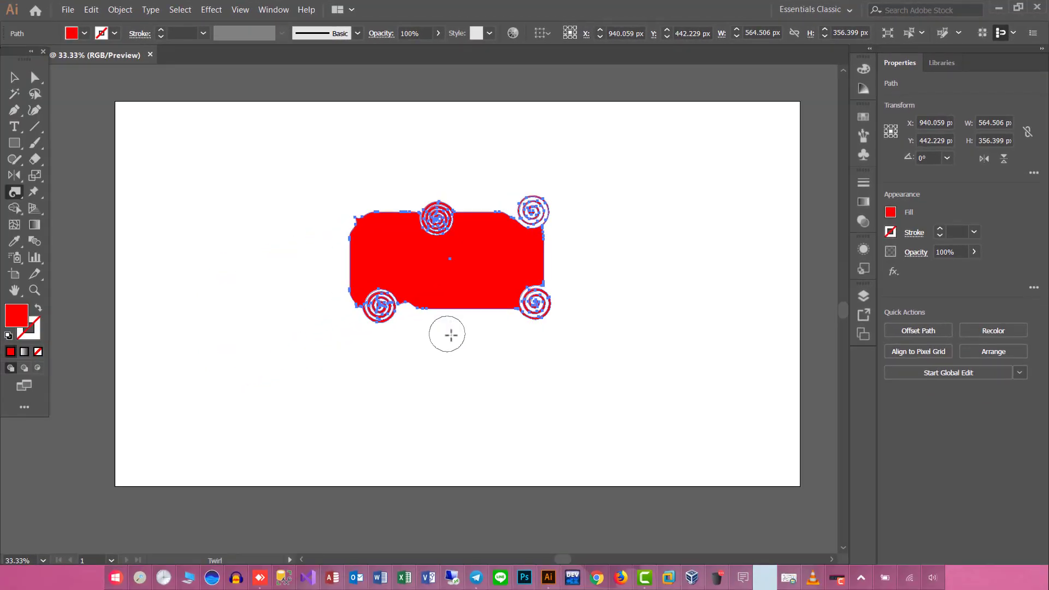
pyautogui.moveTo(428, 306); pyautogui.dragTo(428, 306)
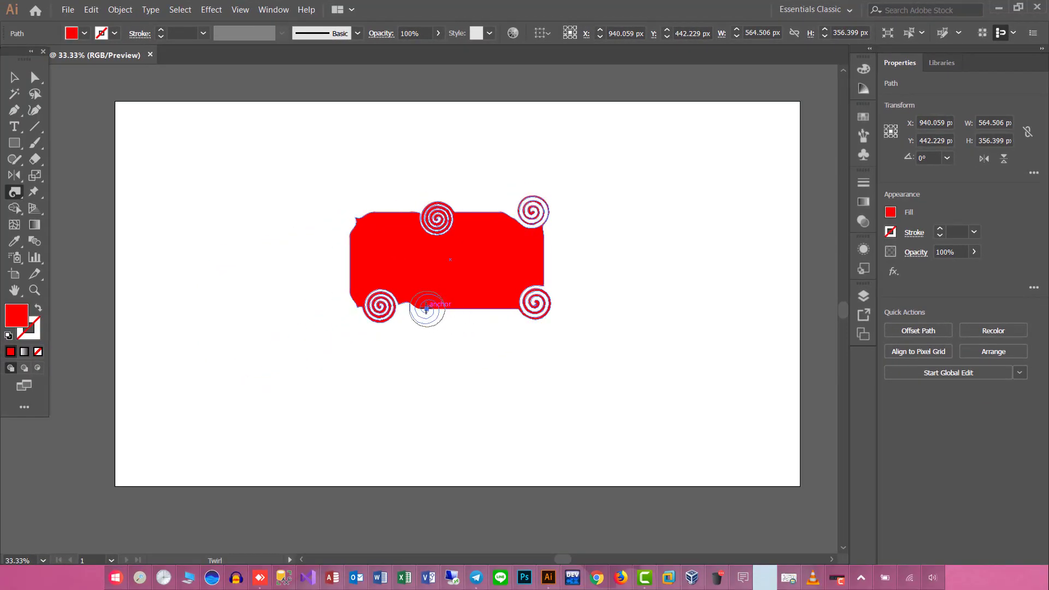
# - Apply the blue-green pattern graphic style to the twirled shape after trying other styles
pyautogui.click(13, 79)
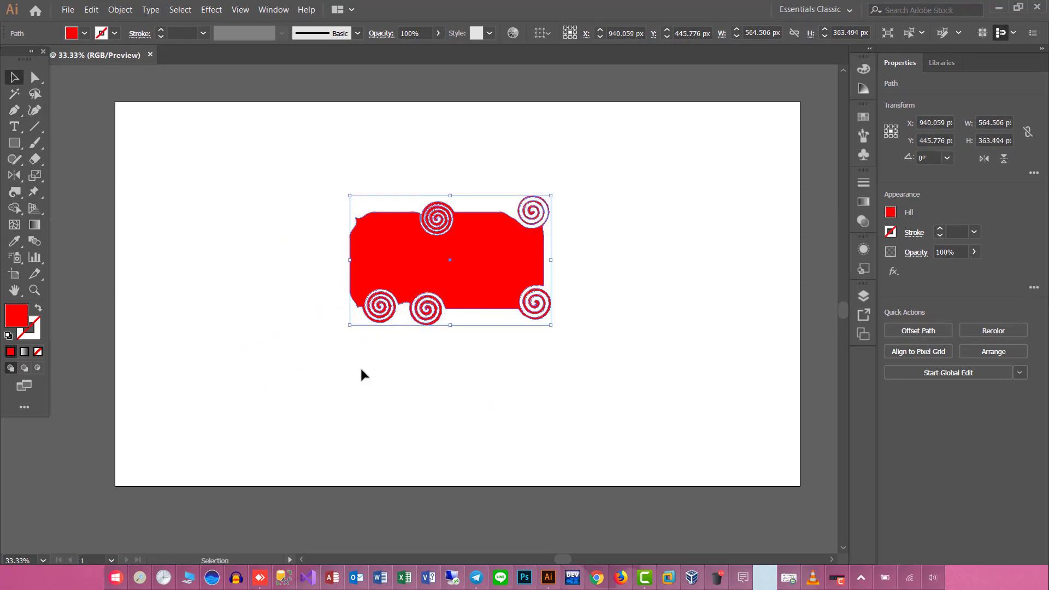
pyautogui.click(490, 34)
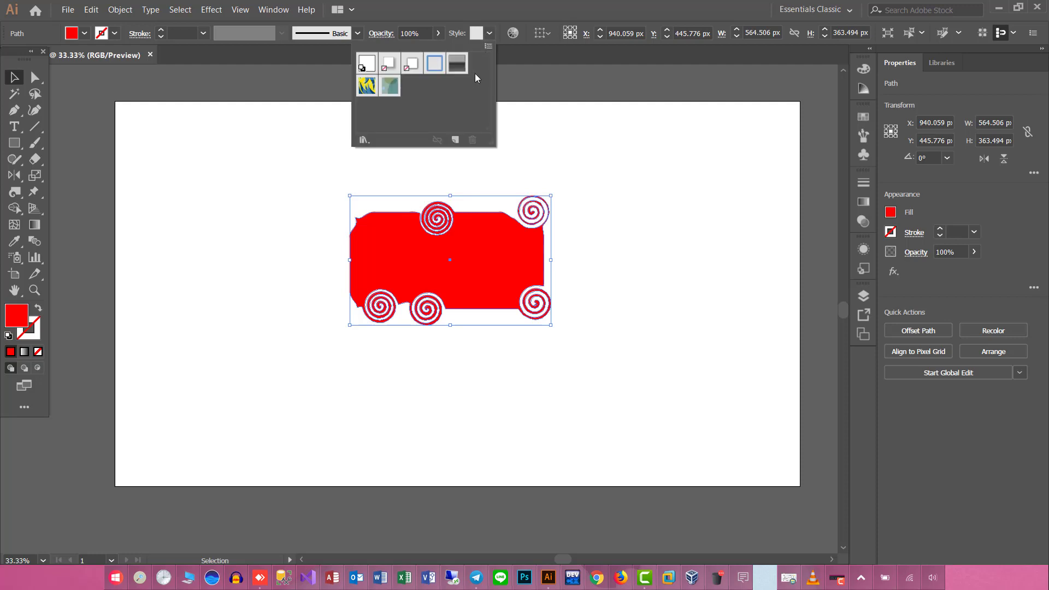
pyautogui.click(434, 63)
pyautogui.click(389, 86)
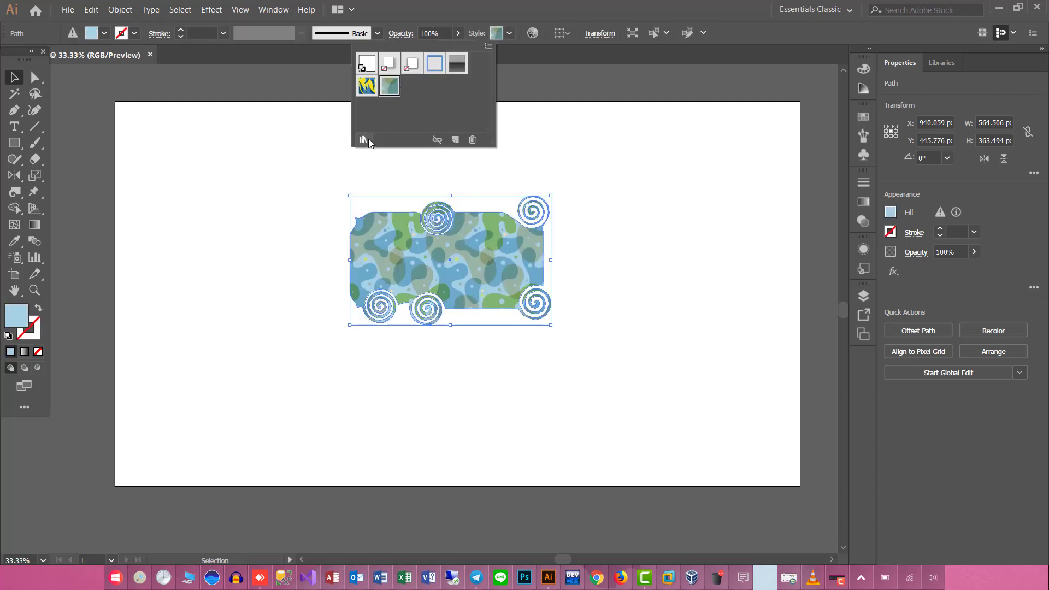
pyautogui.click(367, 87)
pyautogui.click(457, 64)
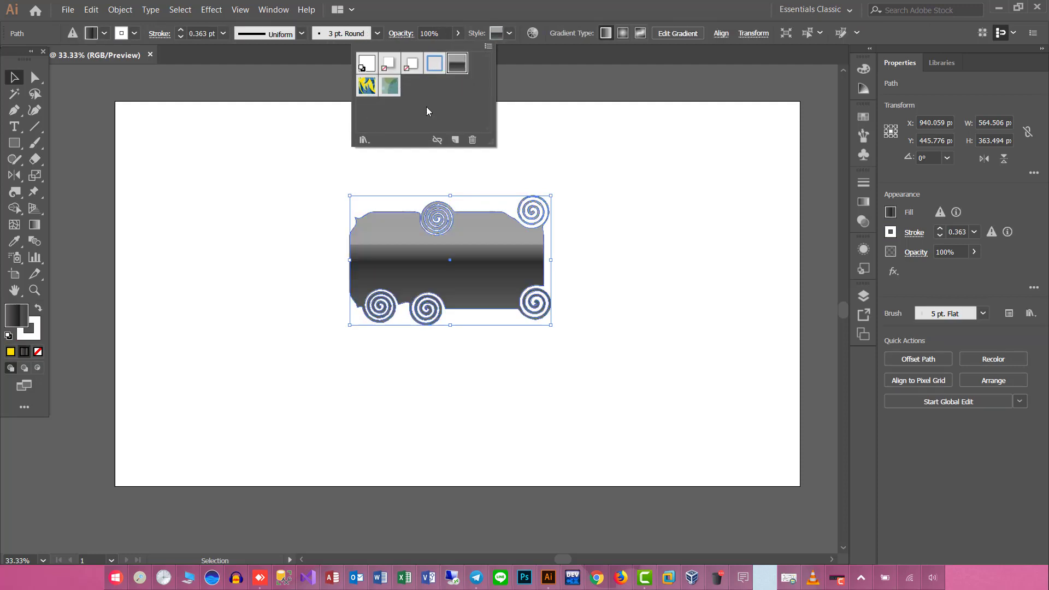
pyautogui.click(388, 87)
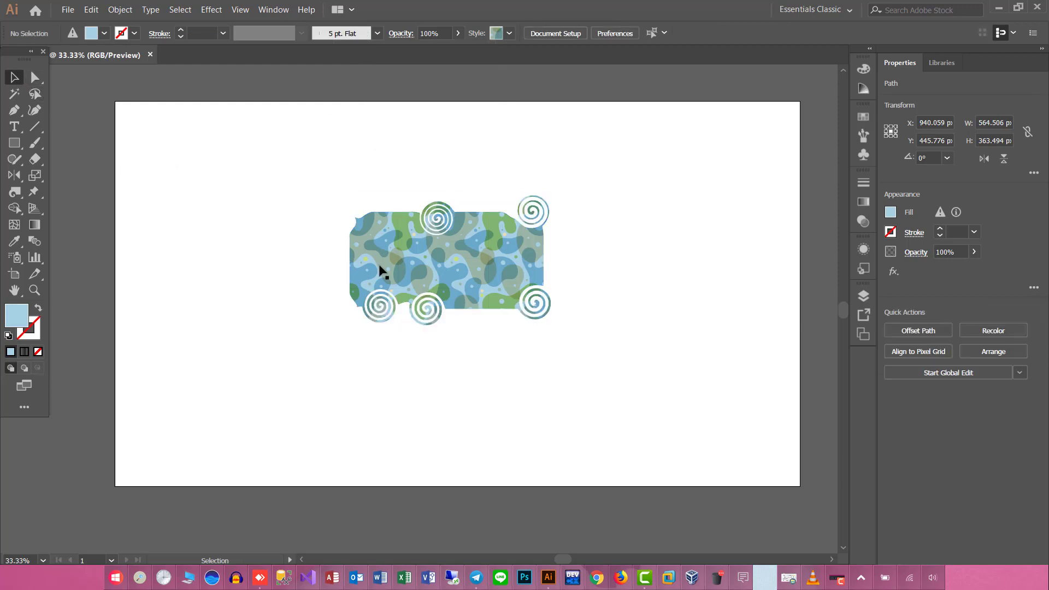
# - Shift the patterned shape slightly up and to the left
pyautogui.moveTo(455, 272)
pyautogui.mouseDown()
pyautogui.moveTo(439, 256)
pyautogui.moveTo(444, 267)
pyautogui.mouseUp()
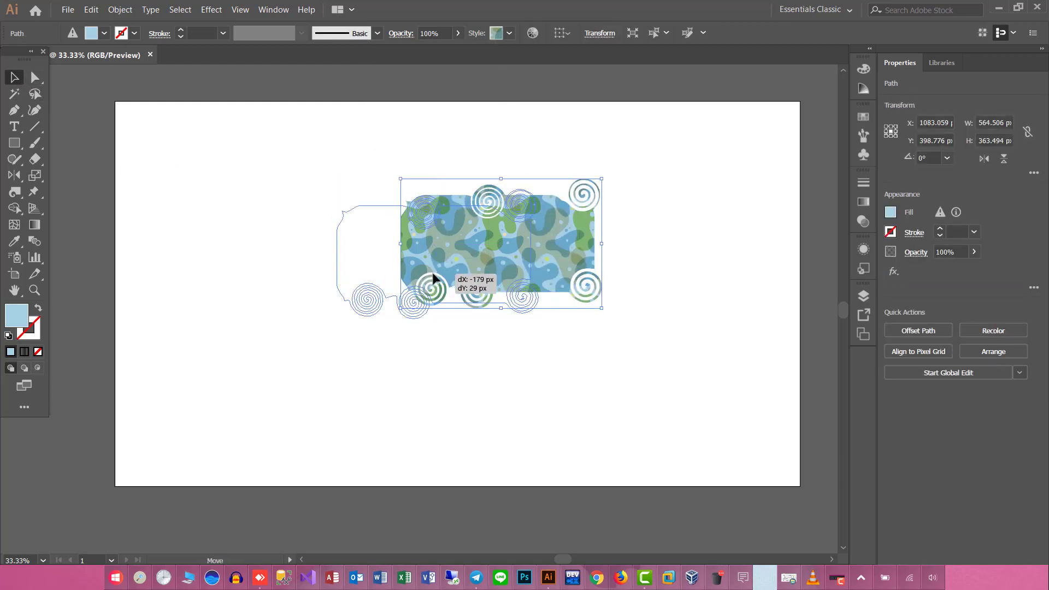
pyautogui.click(428, 391)
pyautogui.rightClick(15, 191)
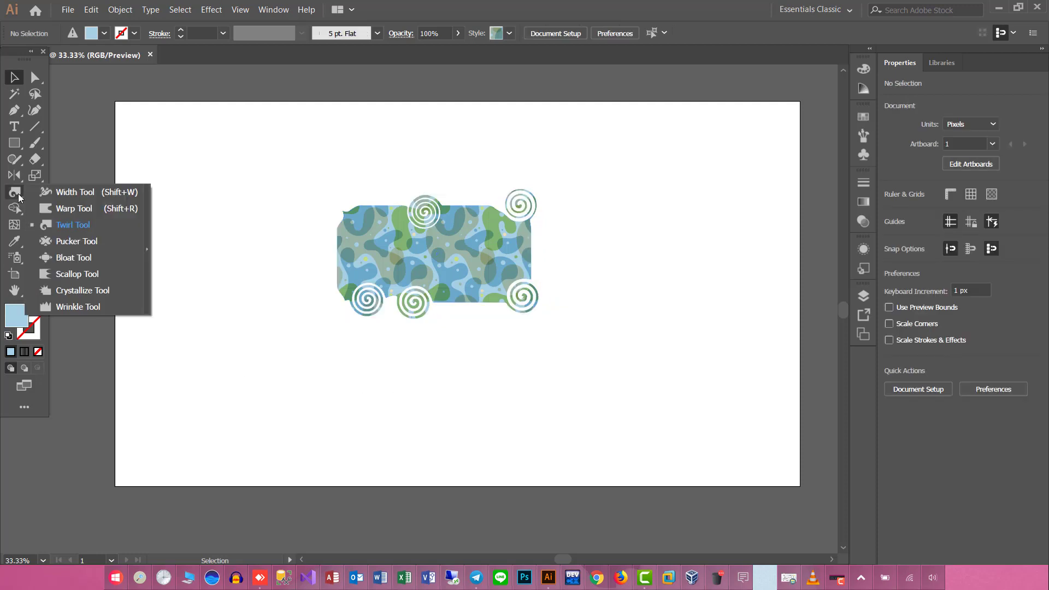
# - Pucker the shape's top edge, lower-right area, bottom edge and spirals inward with the Pucker Tool
pyautogui.click(49, 241)
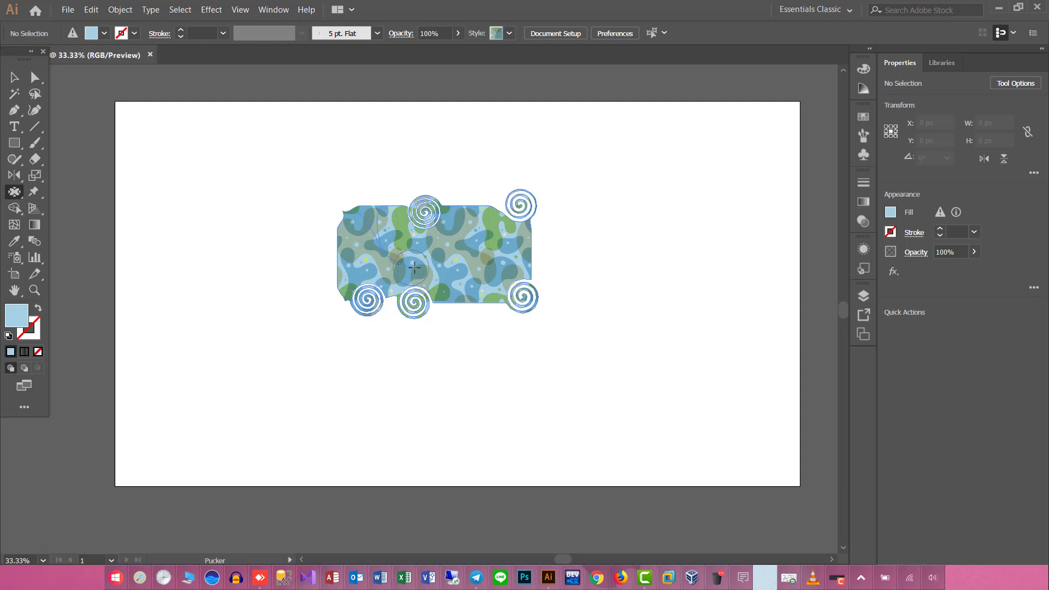
pyautogui.moveTo(415, 280); pyautogui.dragTo(416, 281)
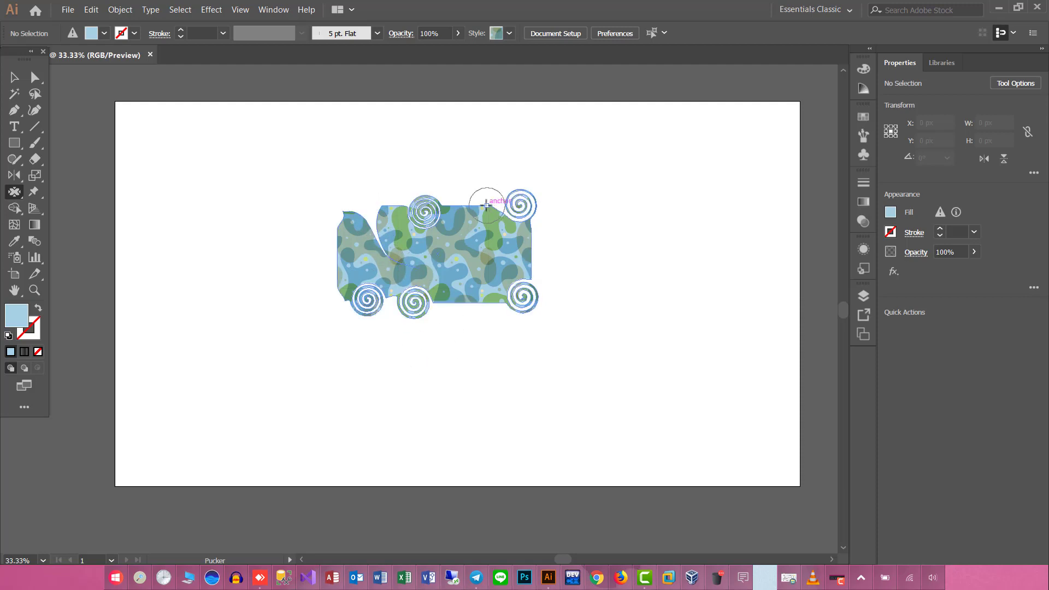
pyautogui.moveTo(486, 204)
pyautogui.mouseDown()
pyautogui.moveTo(467, 309)
pyautogui.moveTo(462, 298)
pyautogui.mouseUp()
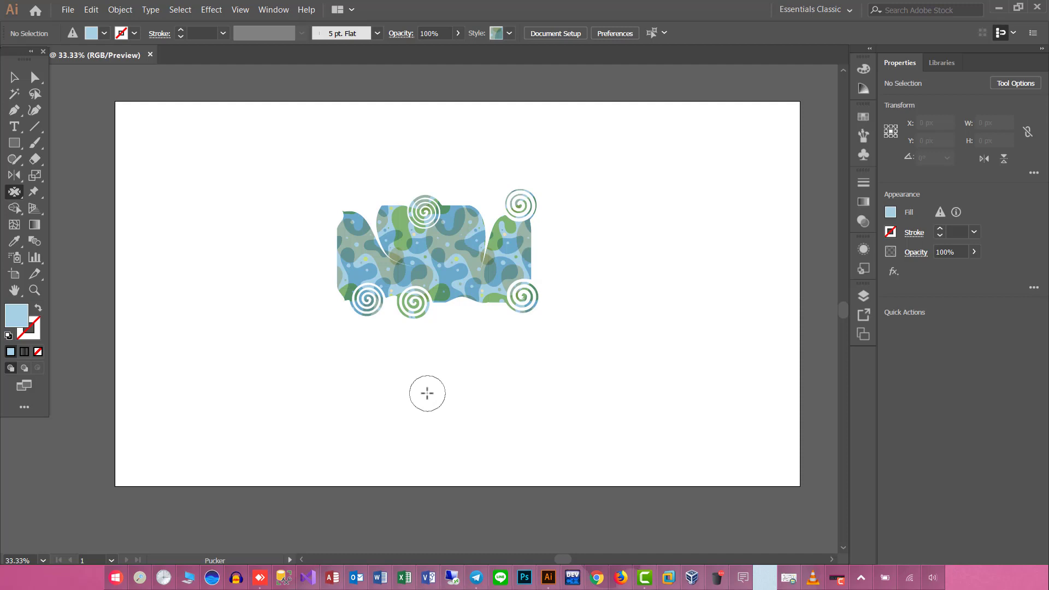
pyautogui.moveTo(531, 250)
pyautogui.mouseDown()
pyautogui.moveTo(481, 277)
pyautogui.moveTo(358, 281)
pyautogui.mouseUp()
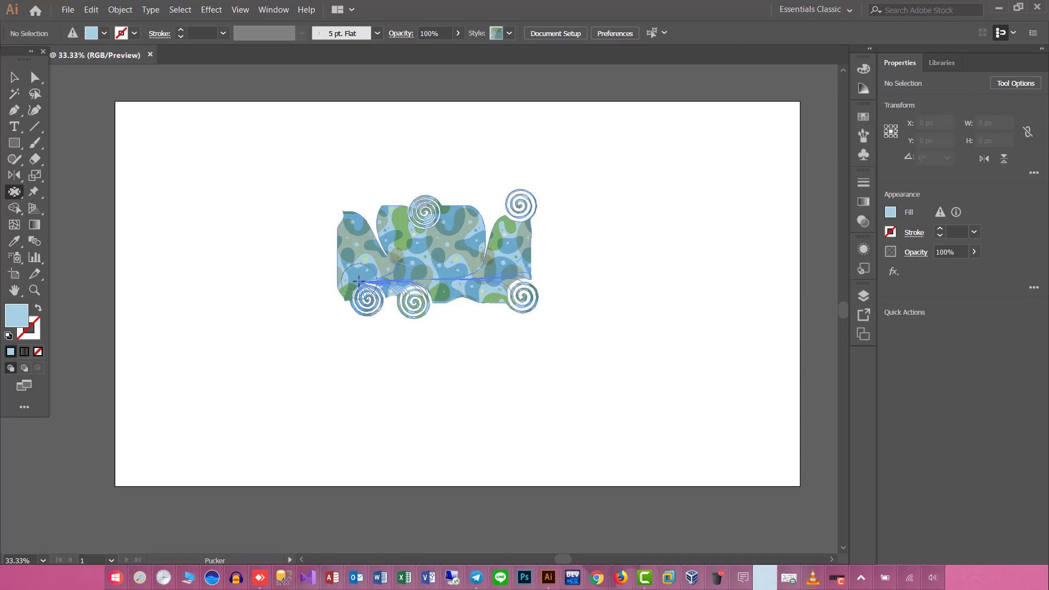
pyautogui.moveTo(495, 257); pyautogui.dragTo(497, 254)
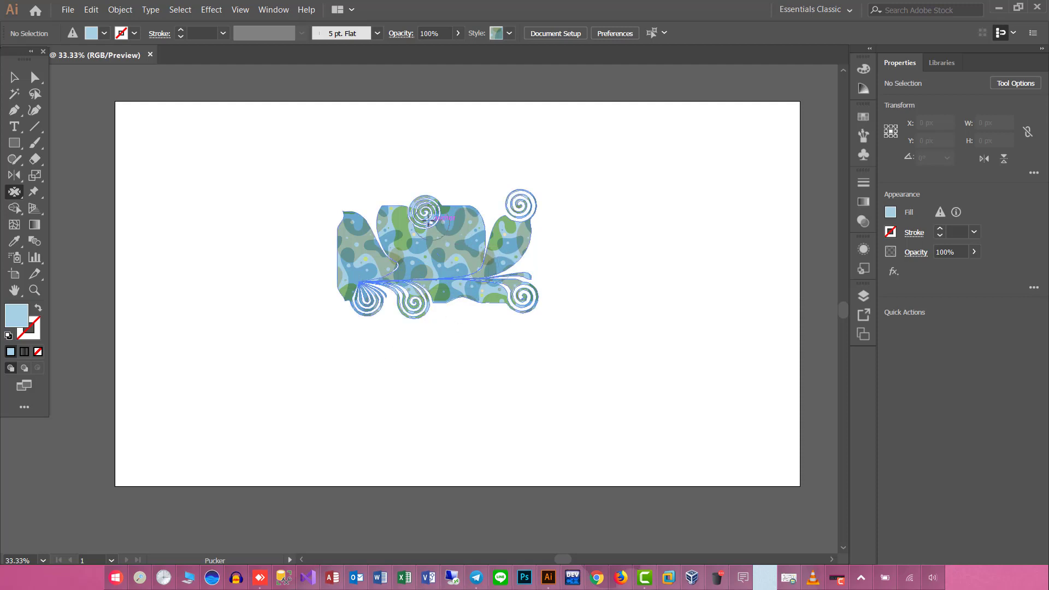
pyautogui.moveTo(430, 225); pyautogui.dragTo(446, 250)
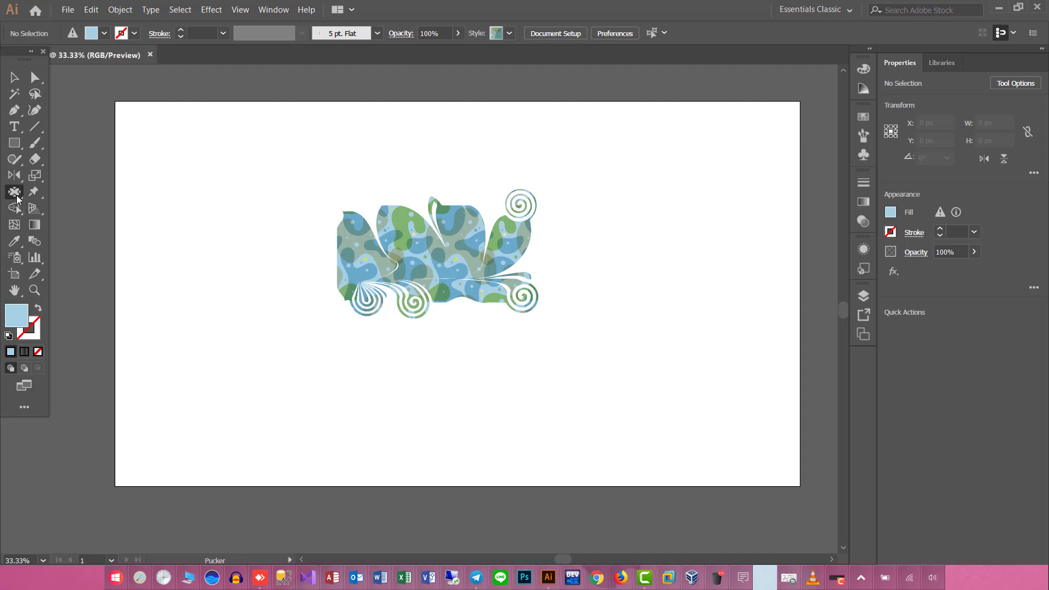
pyautogui.click(15, 192)
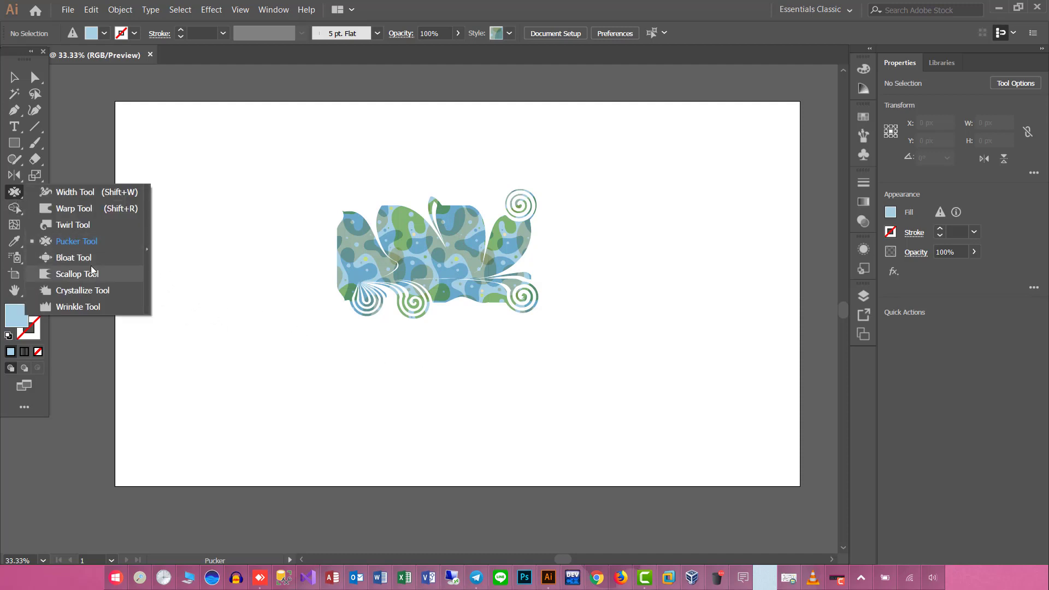
# - Bloat the shape's left edge into a long arm reaching top-left, then shift the artwork right
pyautogui.click(73, 257)
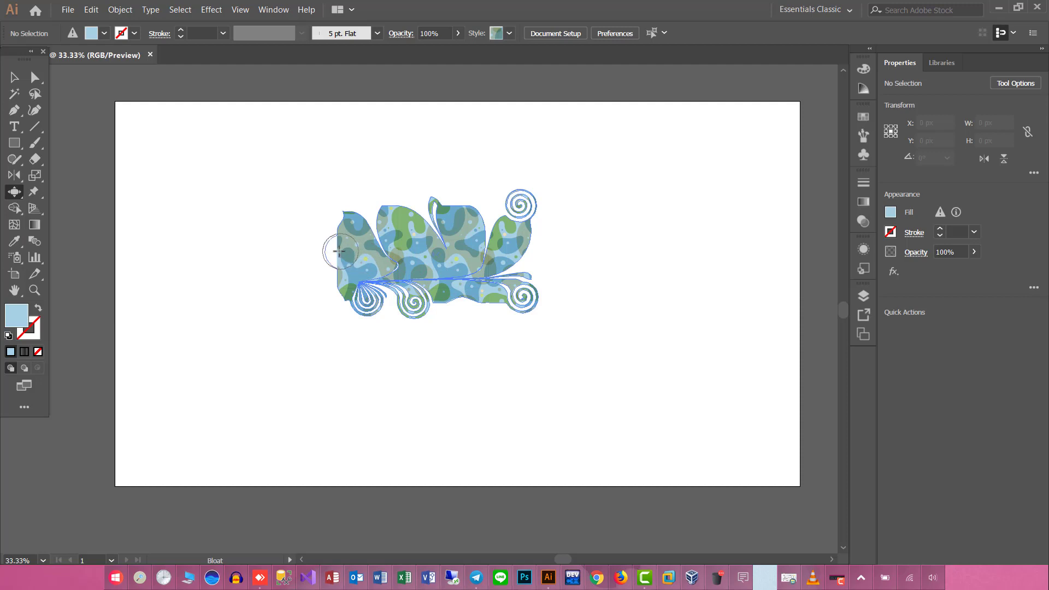
pyautogui.moveTo(336, 252)
pyautogui.mouseDown()
pyautogui.moveTo(309, 257)
pyautogui.moveTo(269, 175)
pyautogui.moveTo(163, 119)
pyautogui.mouseUp()
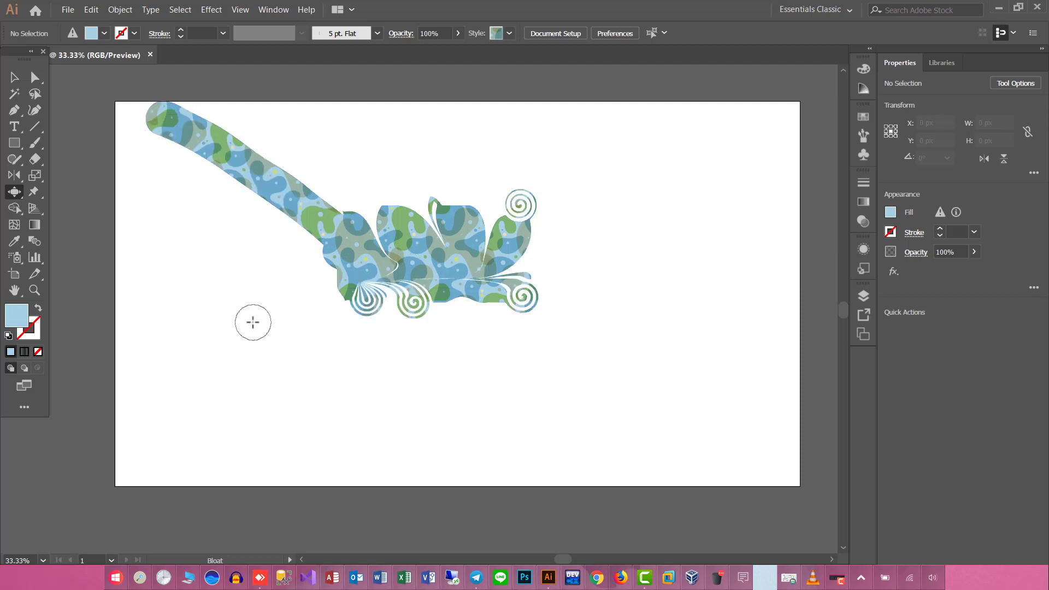
pyautogui.click(14, 77)
pyautogui.moveTo(373, 262)
pyautogui.mouseDown()
pyautogui.moveTo(461, 254)
pyautogui.moveTo(492, 284)
pyautogui.mouseUp()
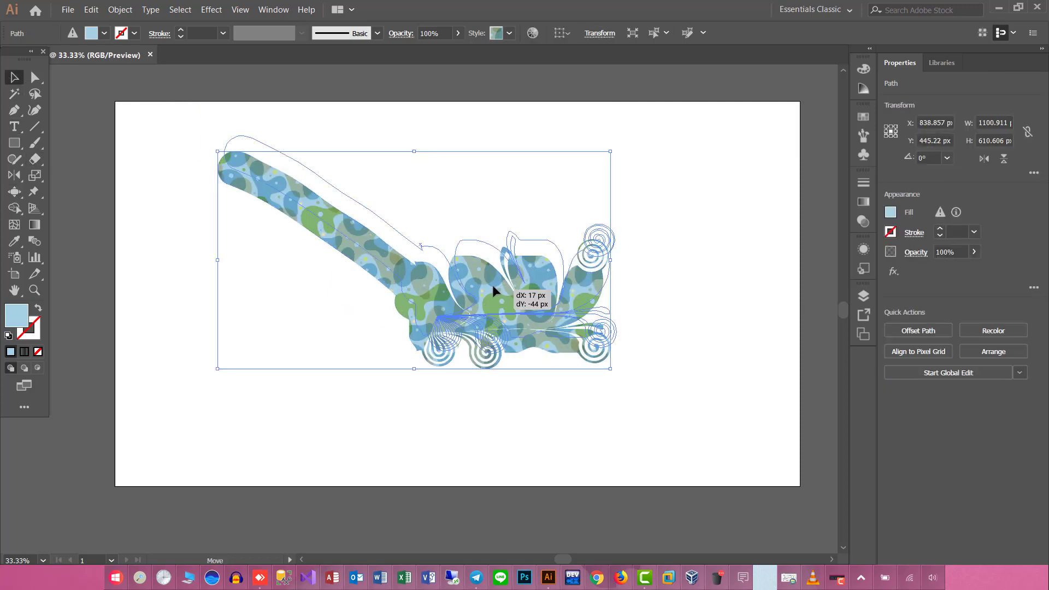
pyautogui.click(493, 386)
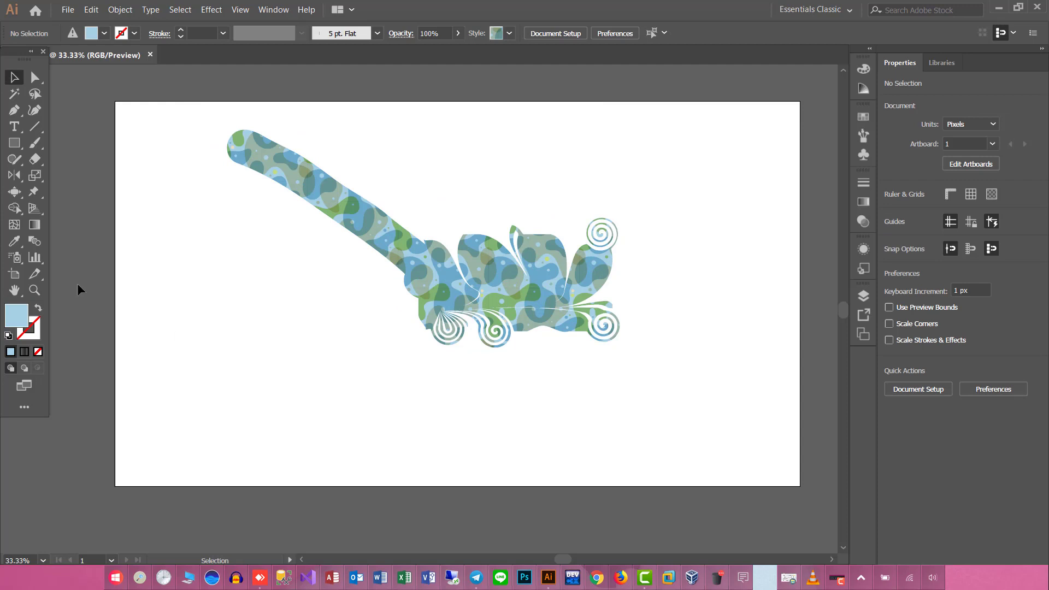
pyautogui.click(18, 192)
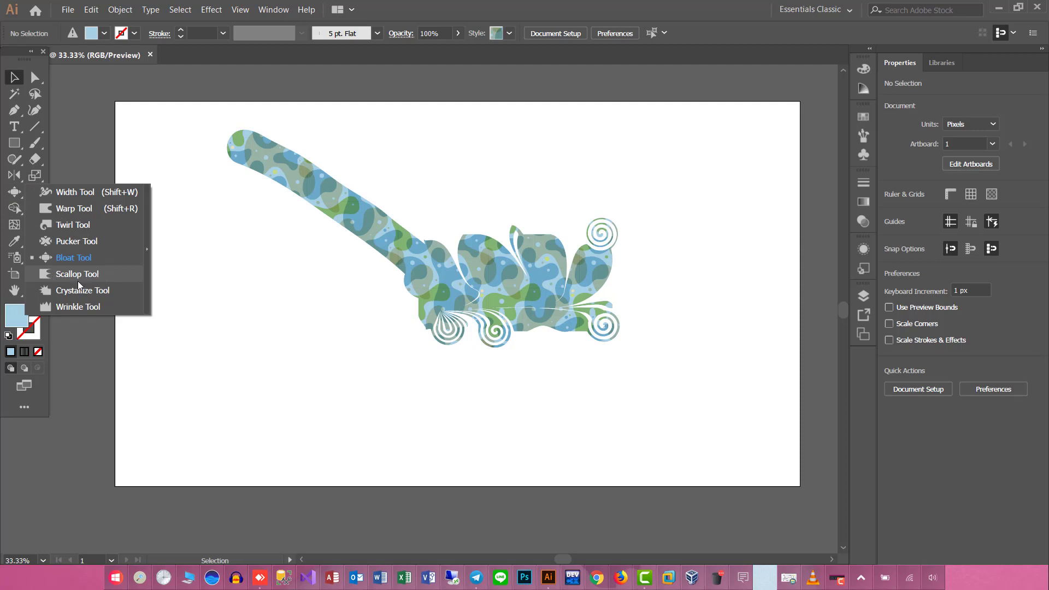
# - Scallop the edge where the long arm joins the body into small jagged bumps
pyautogui.click(78, 280)
pyautogui.click(10, 194)
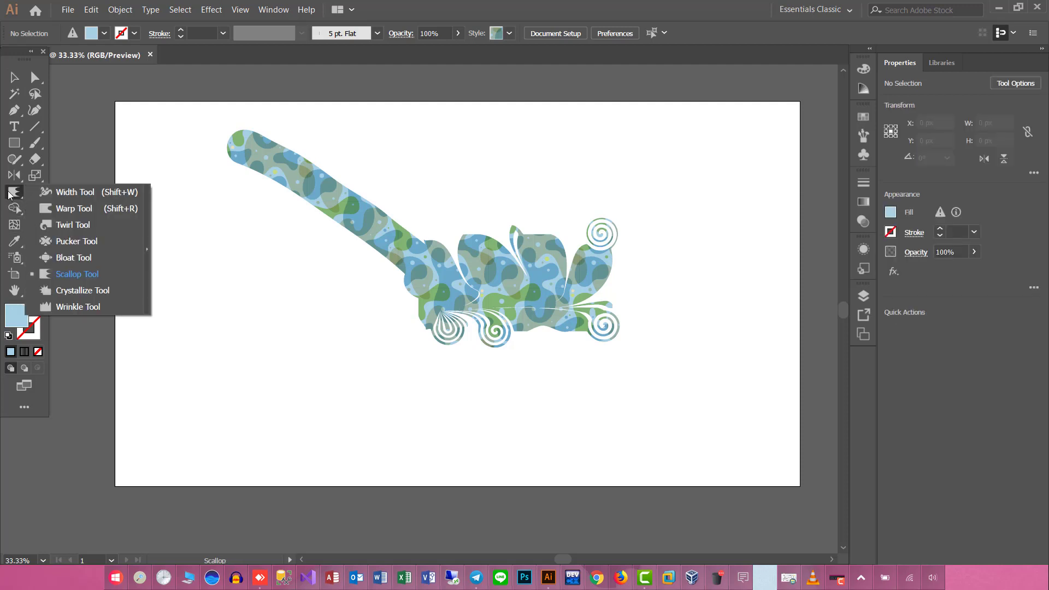
pyautogui.click(86, 280)
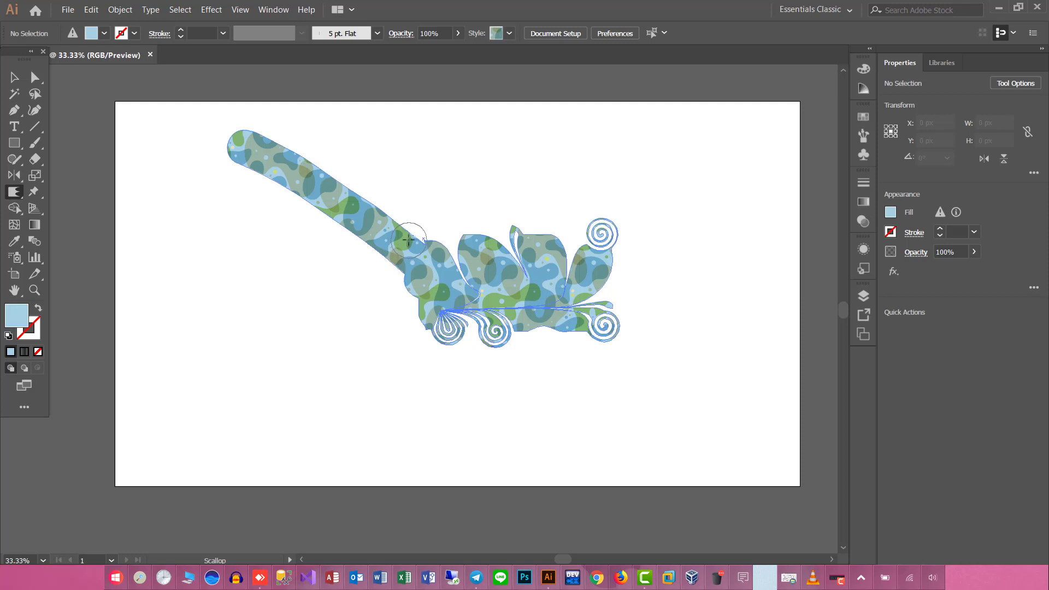
pyautogui.moveTo(427, 208); pyautogui.dragTo(361, 283)
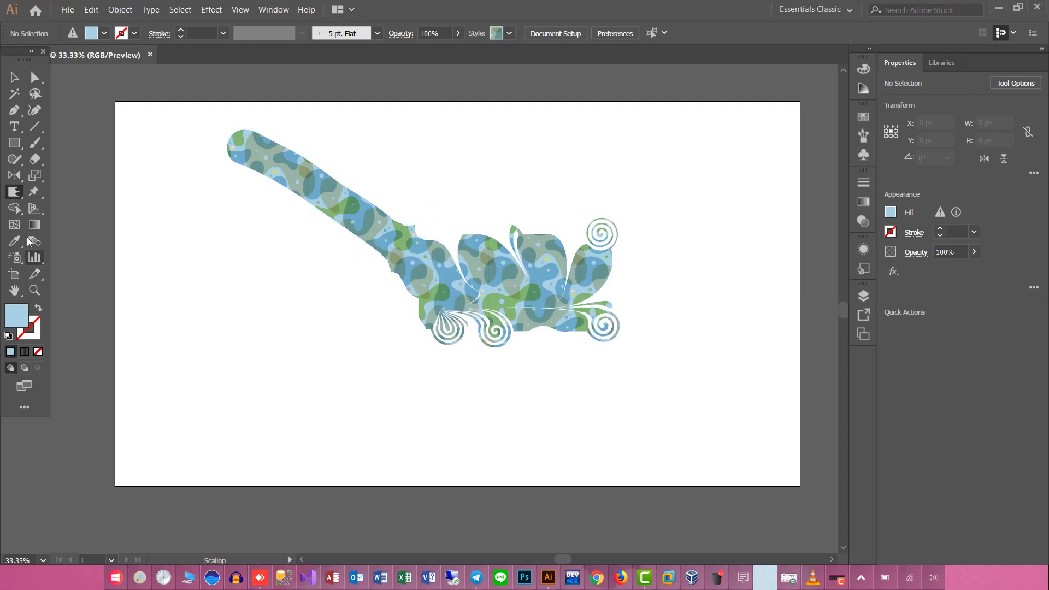
pyautogui.click(18, 199)
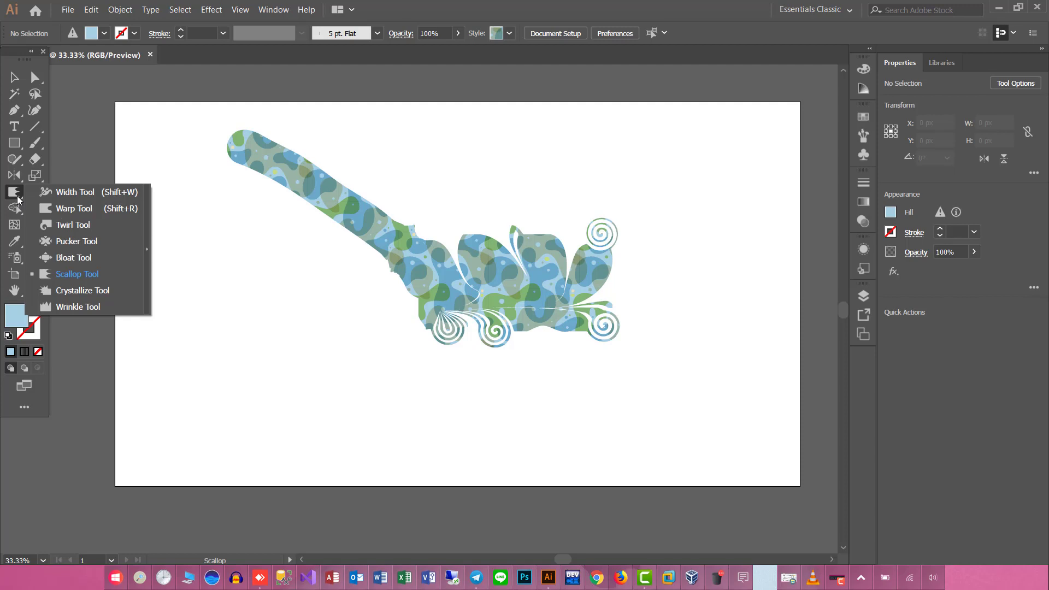
# - Crystallize the arm's upper edge and its top-left tip into sharp spikes
pyautogui.click(95, 294)
pyautogui.moveTo(344, 175)
pyautogui.mouseDown()
pyautogui.moveTo(375, 173)
pyautogui.moveTo(347, 186)
pyautogui.moveTo(310, 241)
pyautogui.moveTo(294, 242)
pyautogui.mouseUp()
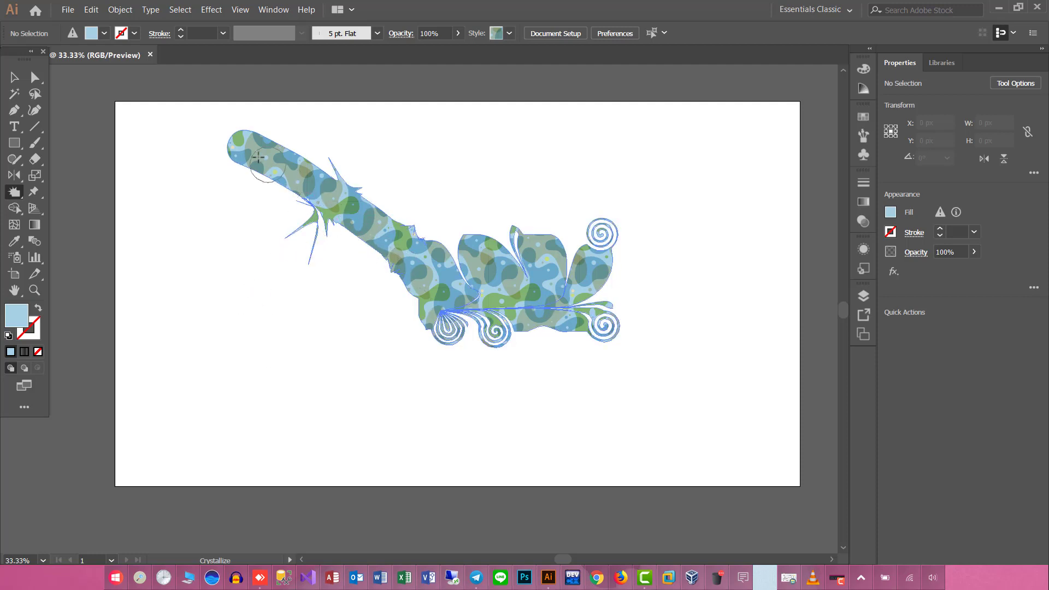
pyautogui.moveTo(258, 157); pyautogui.dragTo(237, 117)
pyautogui.moveTo(237, 118); pyautogui.dragTo(242, 106)
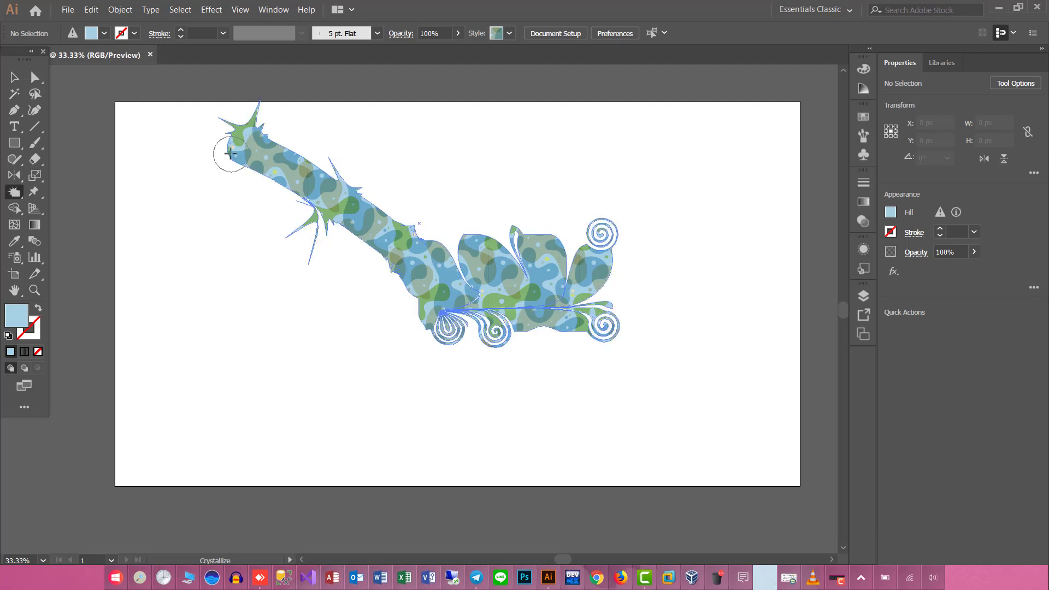
pyautogui.moveTo(231, 153)
pyautogui.mouseDown()
pyautogui.moveTo(199, 176)
pyautogui.moveTo(195, 162)
pyautogui.moveTo(222, 279)
pyautogui.mouseUp()
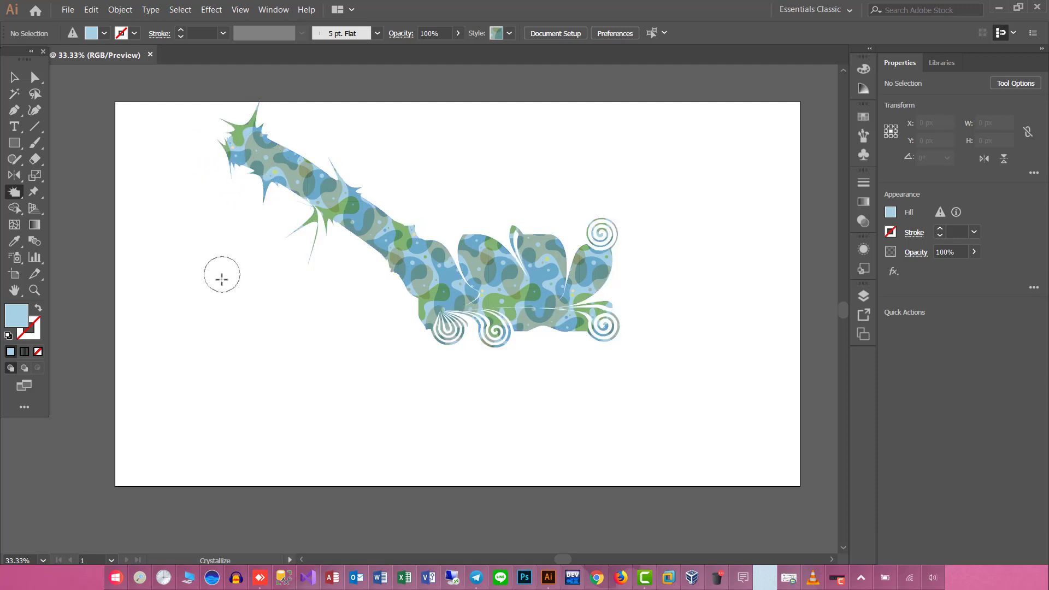
pyautogui.moveTo(14, 192); pyautogui.dragTo(99, 308)
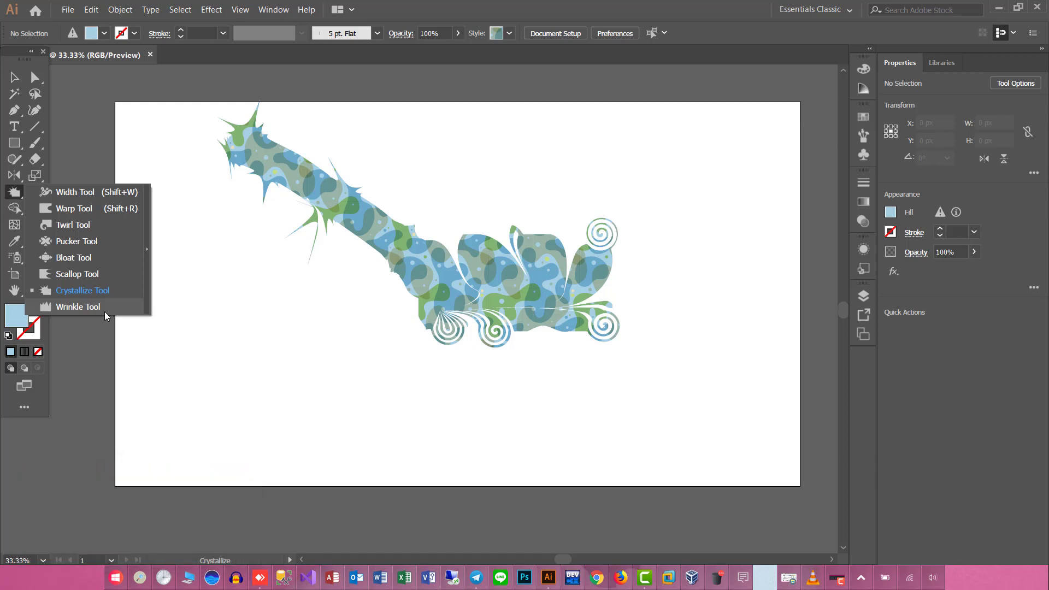
# - Wrinkle the arm's upper edge, the middle lobe's top, and the three spirals
pyautogui.click(96, 309)
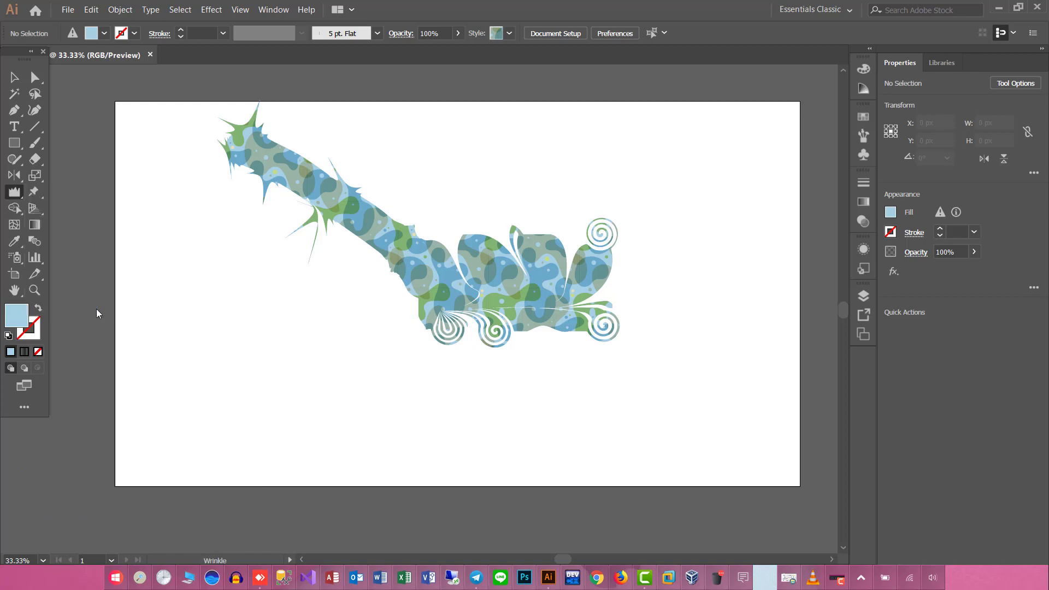
pyautogui.moveTo(393, 195); pyautogui.dragTo(382, 206)
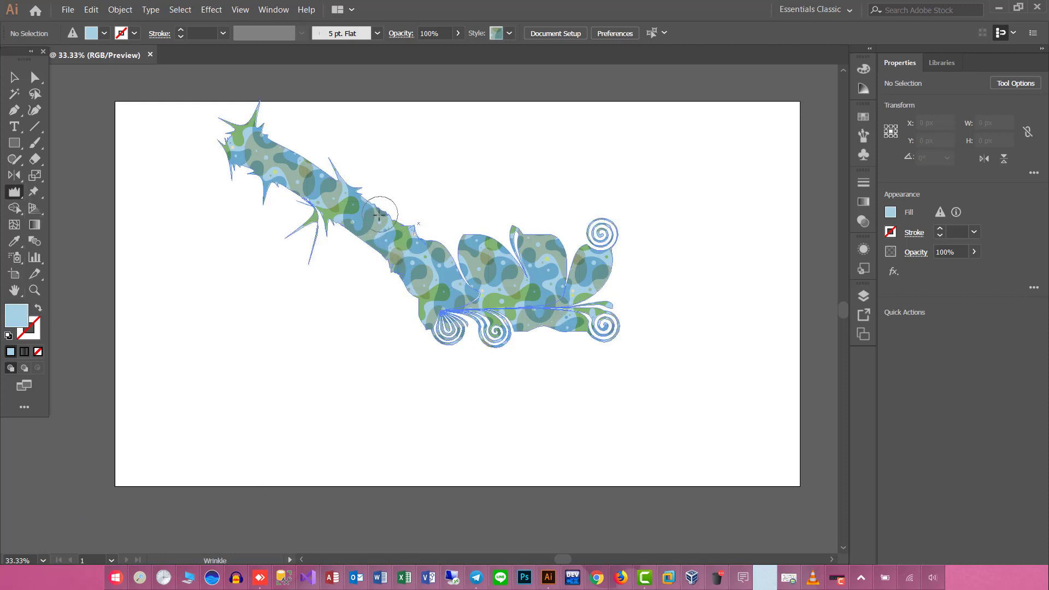
pyautogui.moveTo(552, 238); pyautogui.dragTo(555, 236)
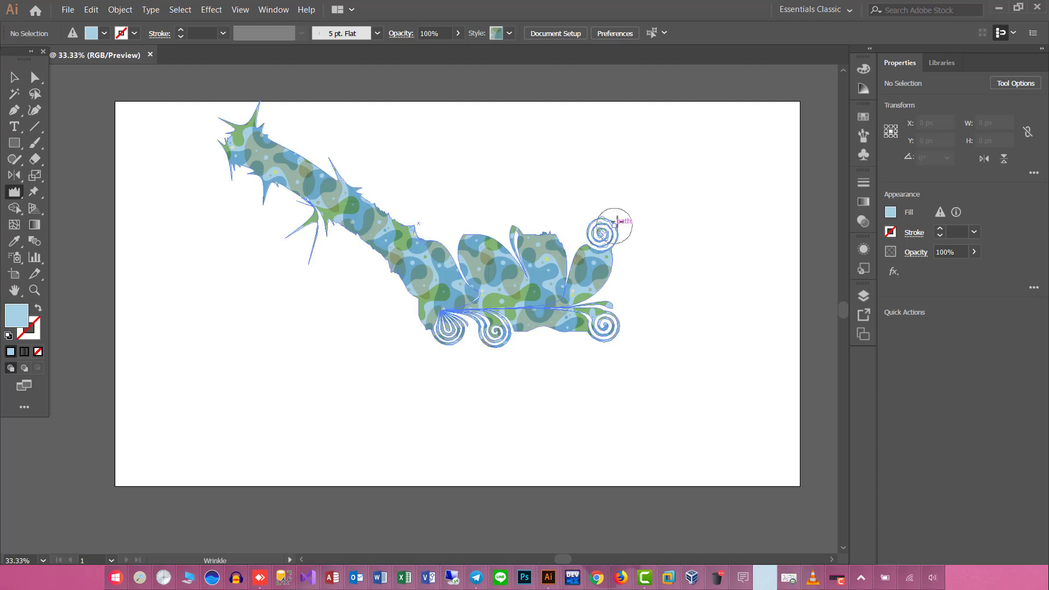
pyautogui.moveTo(606, 232); pyautogui.dragTo(603, 235)
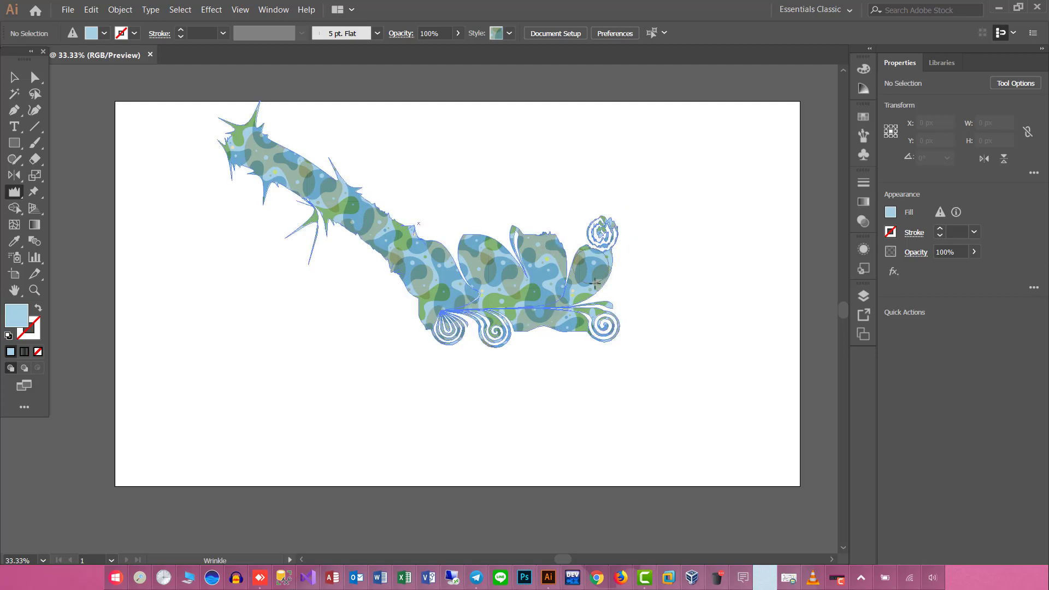
pyautogui.moveTo(604, 327); pyautogui.dragTo(602, 330)
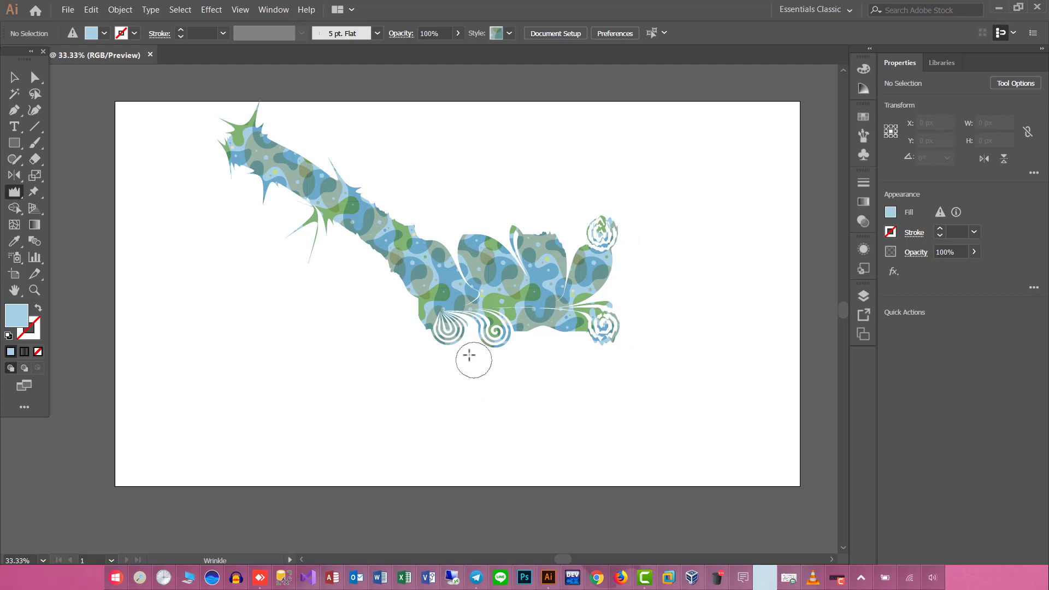
pyautogui.moveTo(492, 333); pyautogui.dragTo(484, 368)
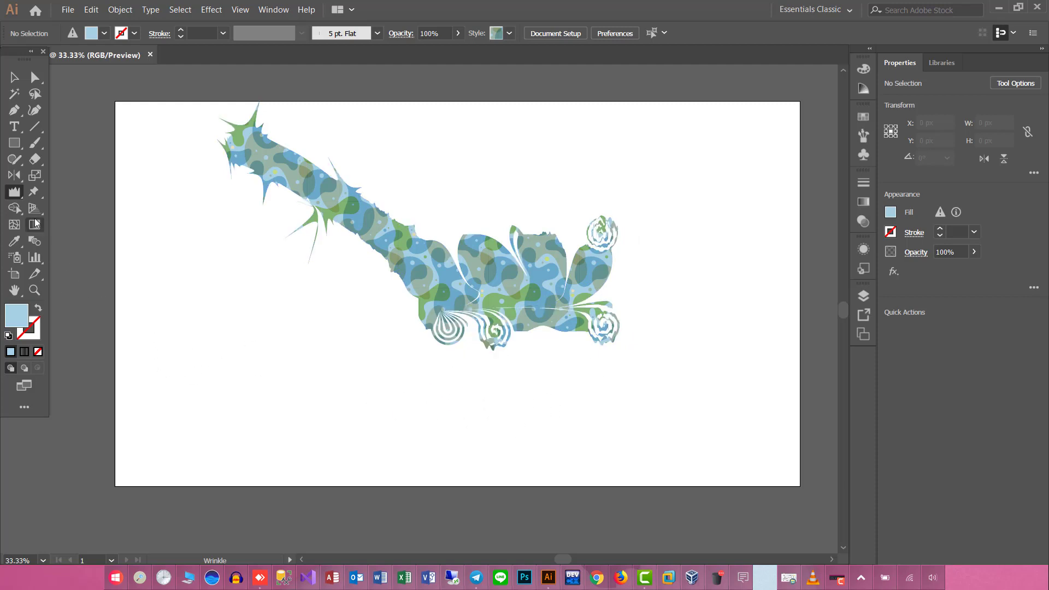
pyautogui.click(10, 194)
pyautogui.click(21, 83)
# - Move the finished artwork left on the artboard and deselect it
pyautogui.moveTo(482, 254)
pyautogui.mouseDown()
pyautogui.moveTo(369, 313)
pyautogui.moveTo(359, 290)
pyautogui.mouseUp()
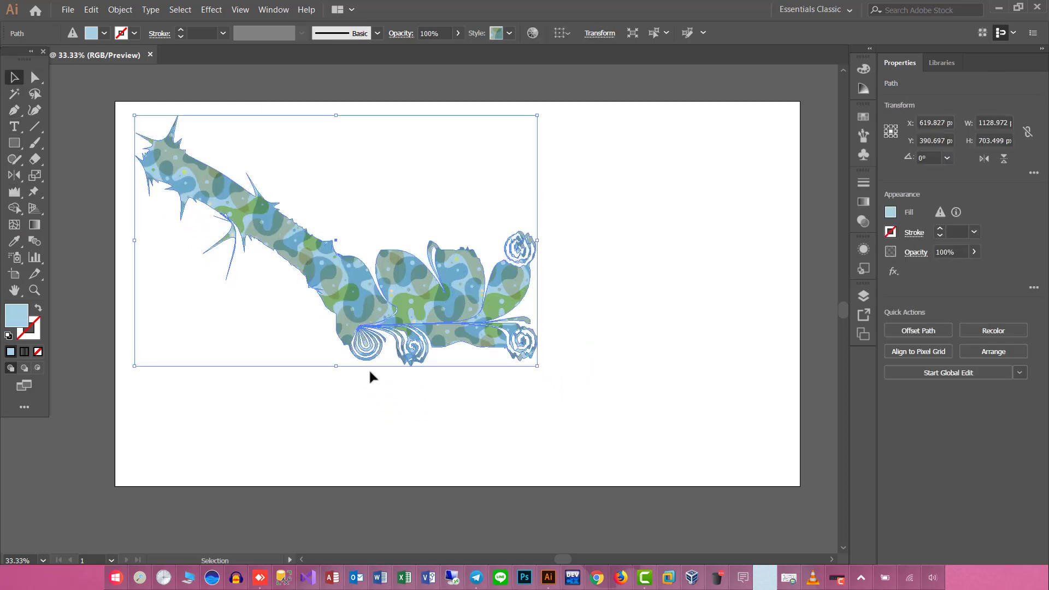
pyautogui.click(451, 439)
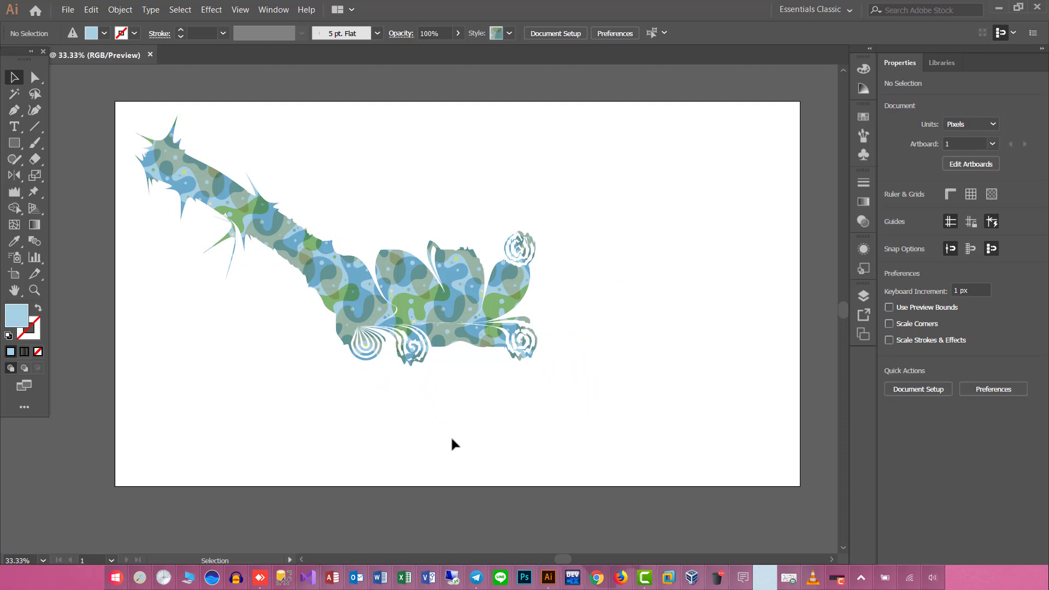